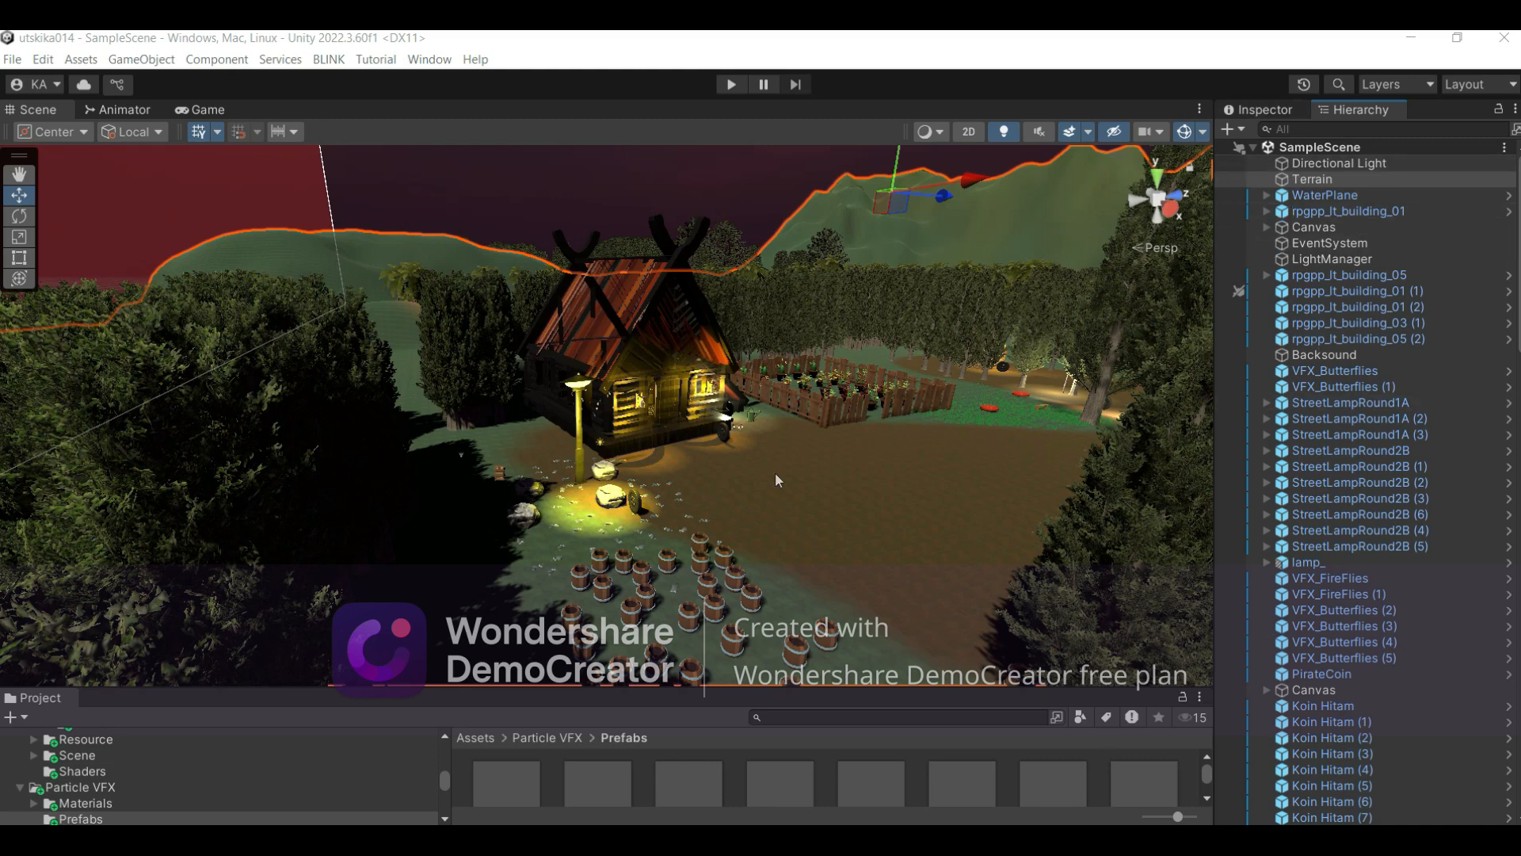
# Step: Show the Terrain object's components, enlarge the asset browser and look through the project's asset folders
pyautogui.click(1265, 109)
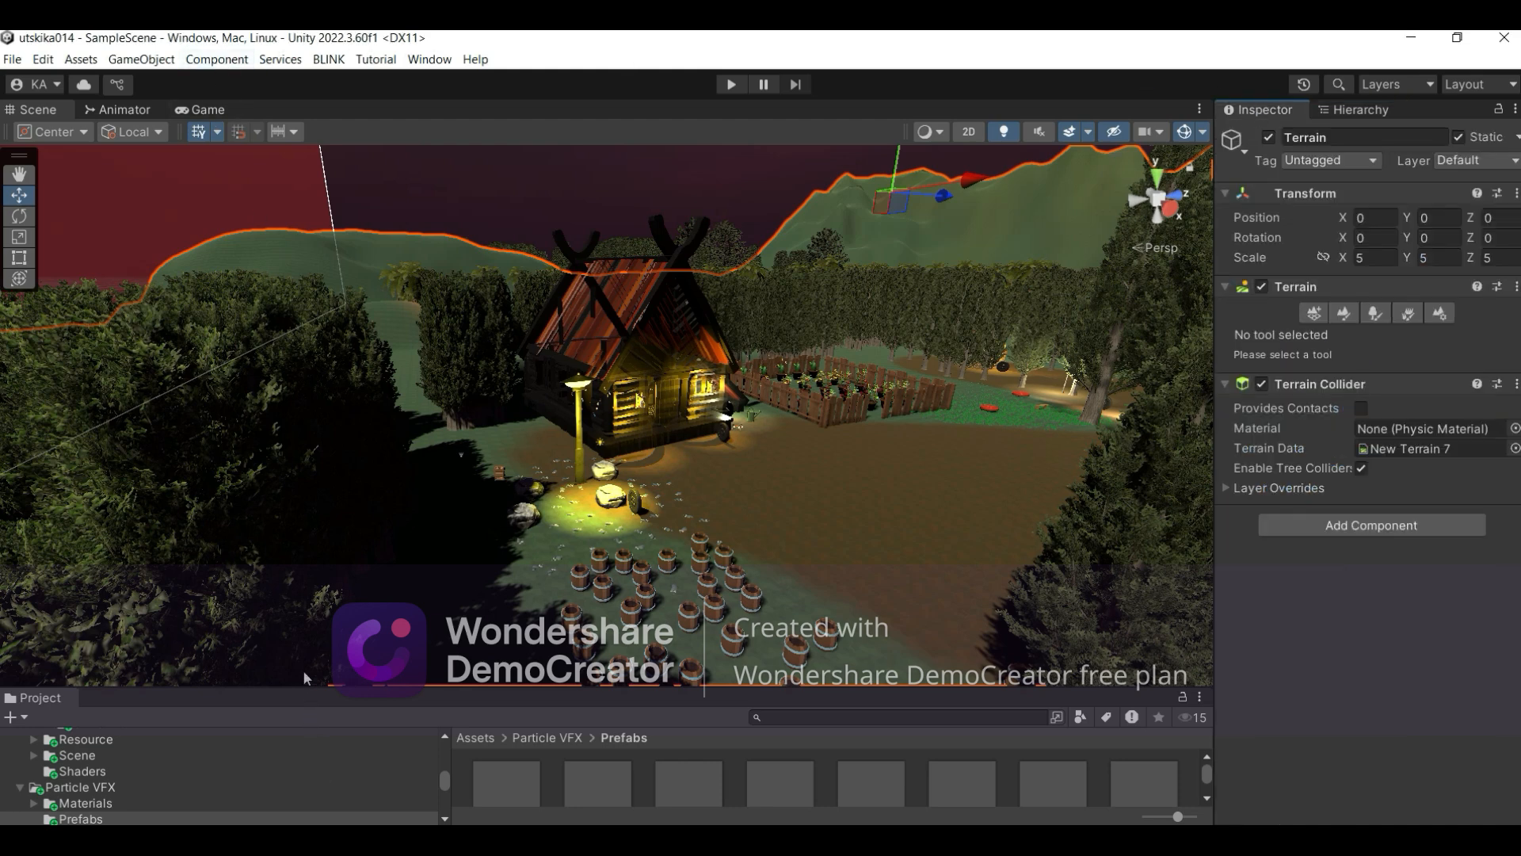
pyautogui.moveTo(307, 686); pyautogui.dragTo(305, 619)
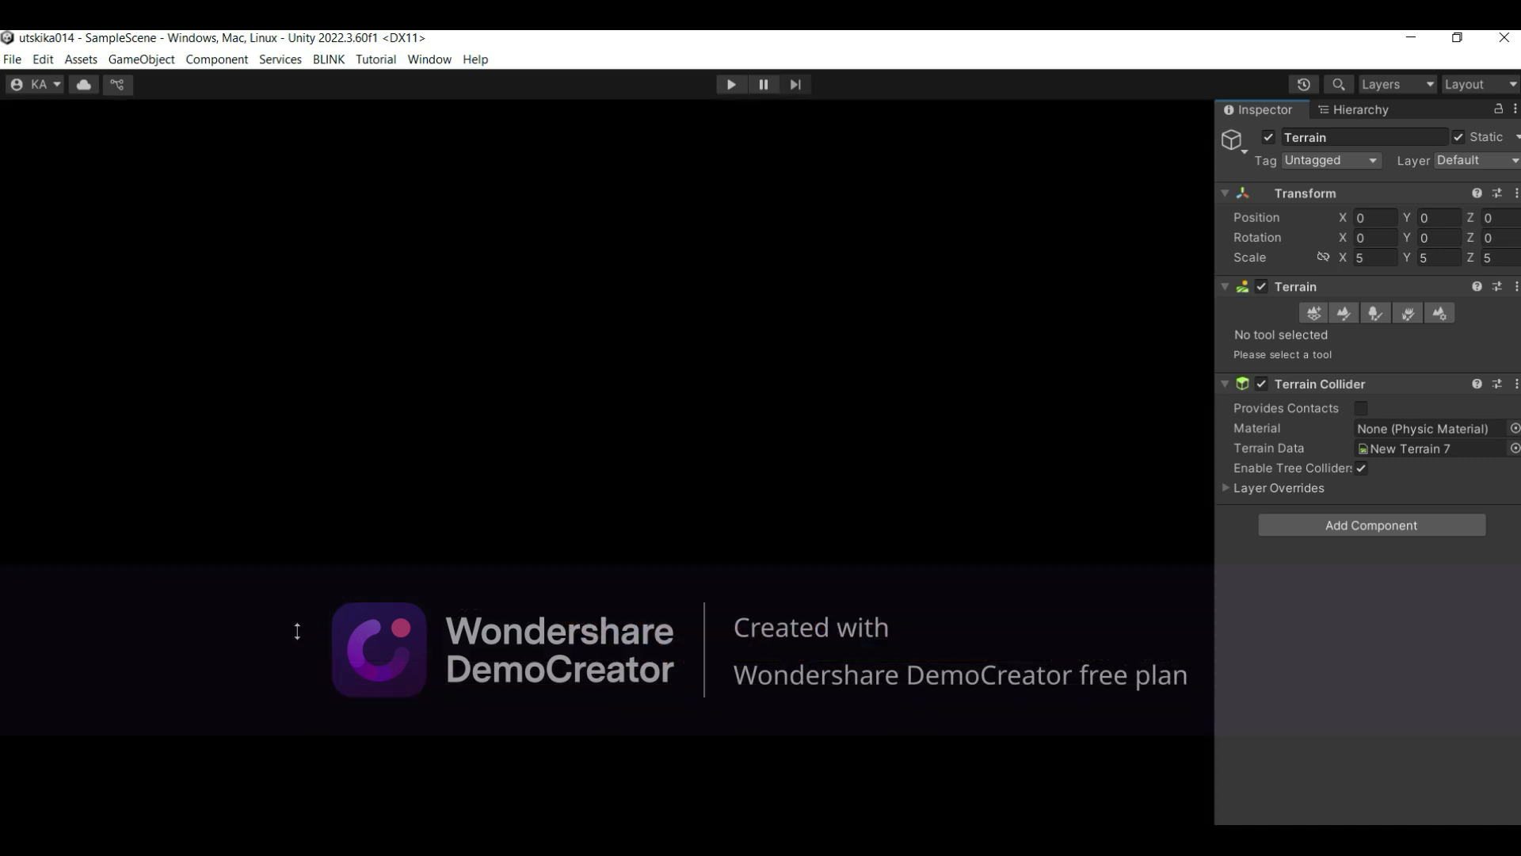
pyautogui.scroll(10, 258, 711)
pyautogui.scroll(15, 258, 716)
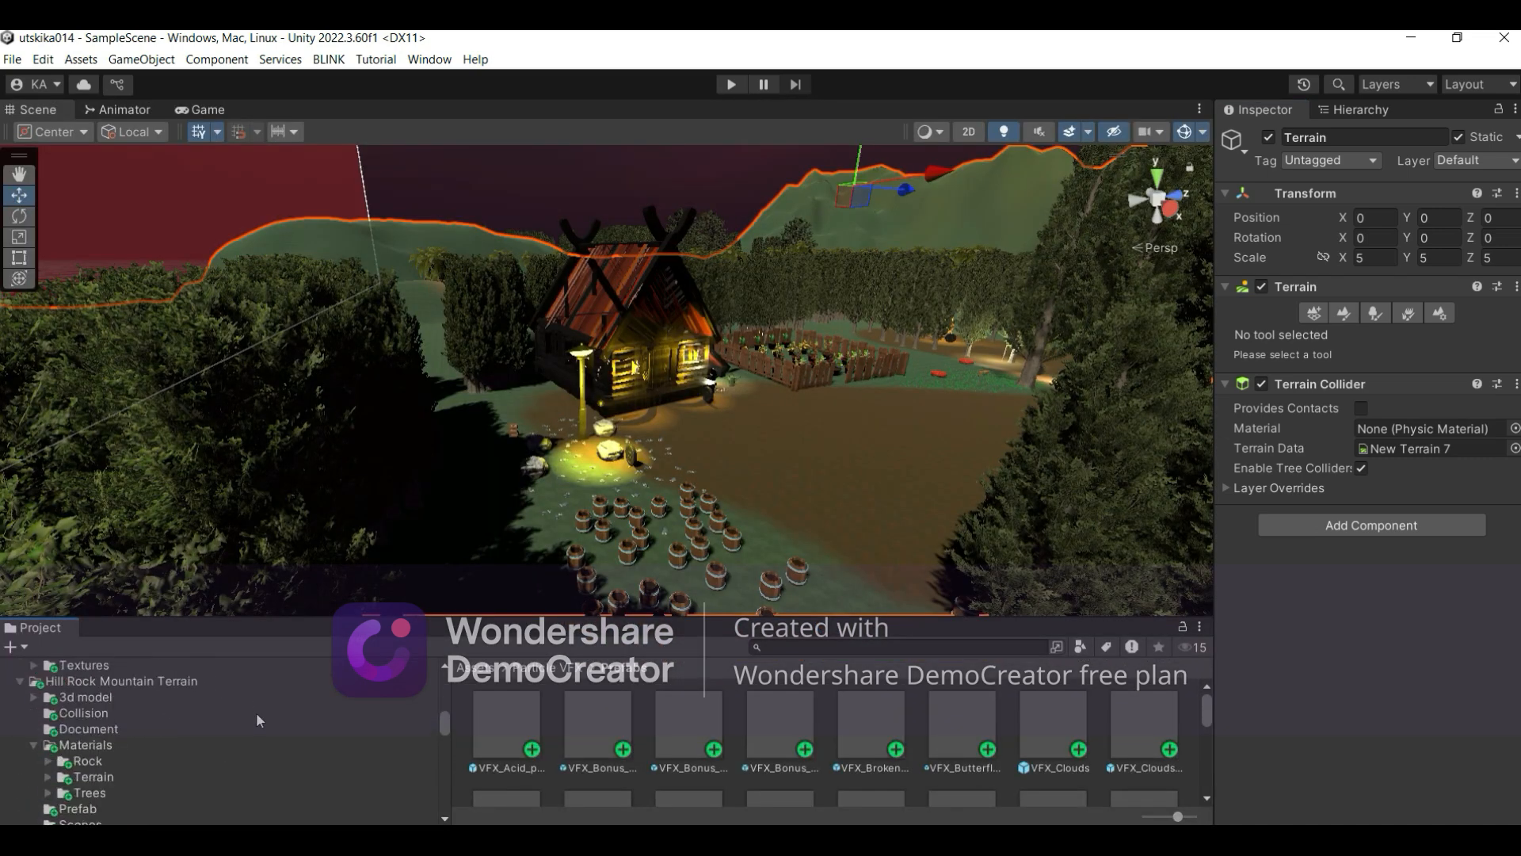
pyautogui.scroll(2, 258, 719)
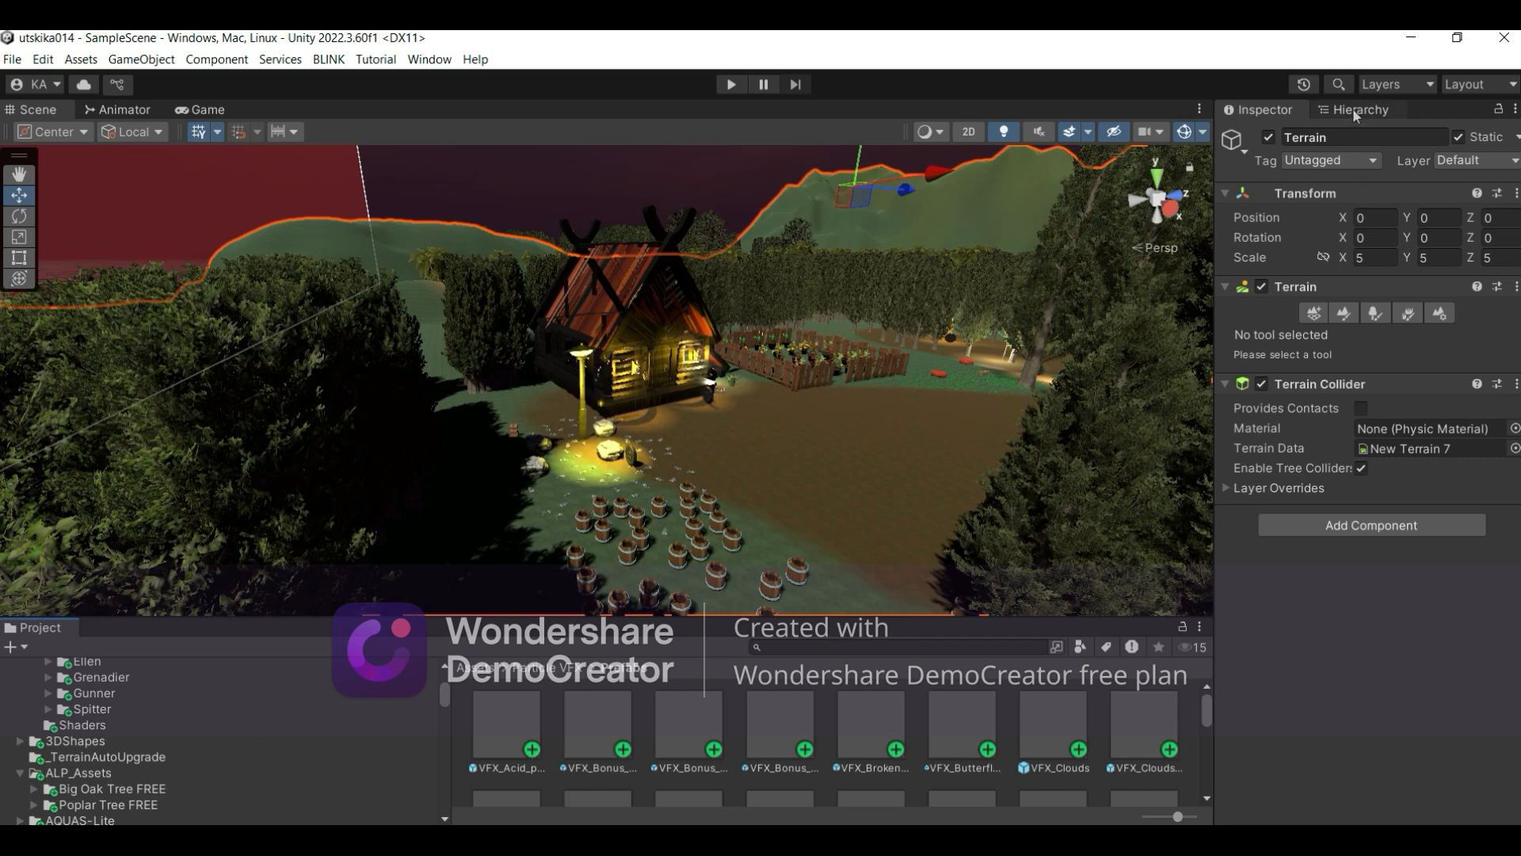
# Step: Open the terrain's Paint Trees tool to view its tree prototypes and examine the house and fenced garden in the scene
pyautogui.click(1377, 313)
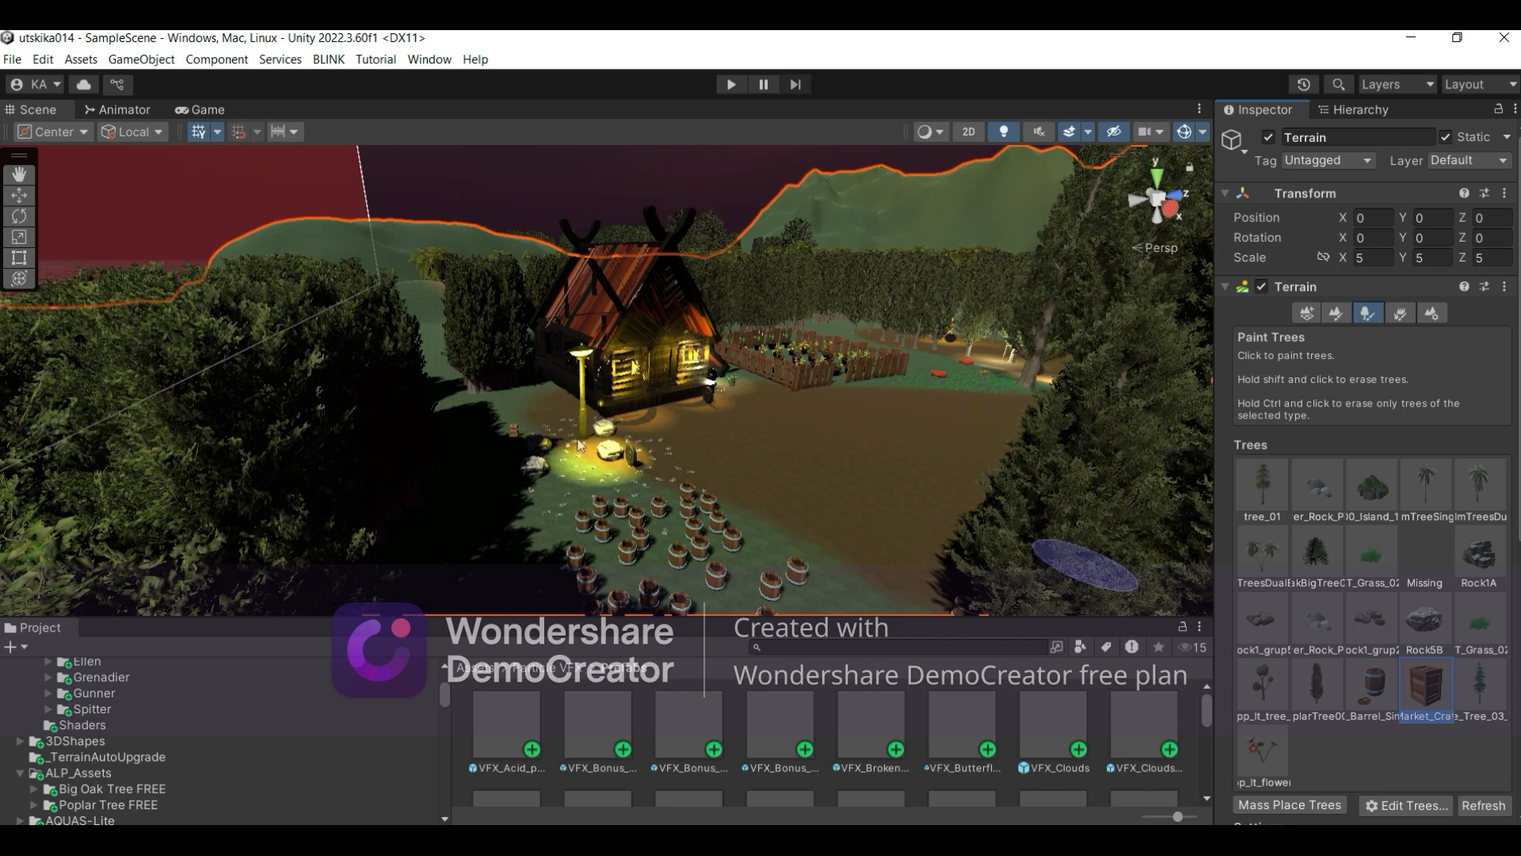
pyautogui.scroll(5, 897, 381)
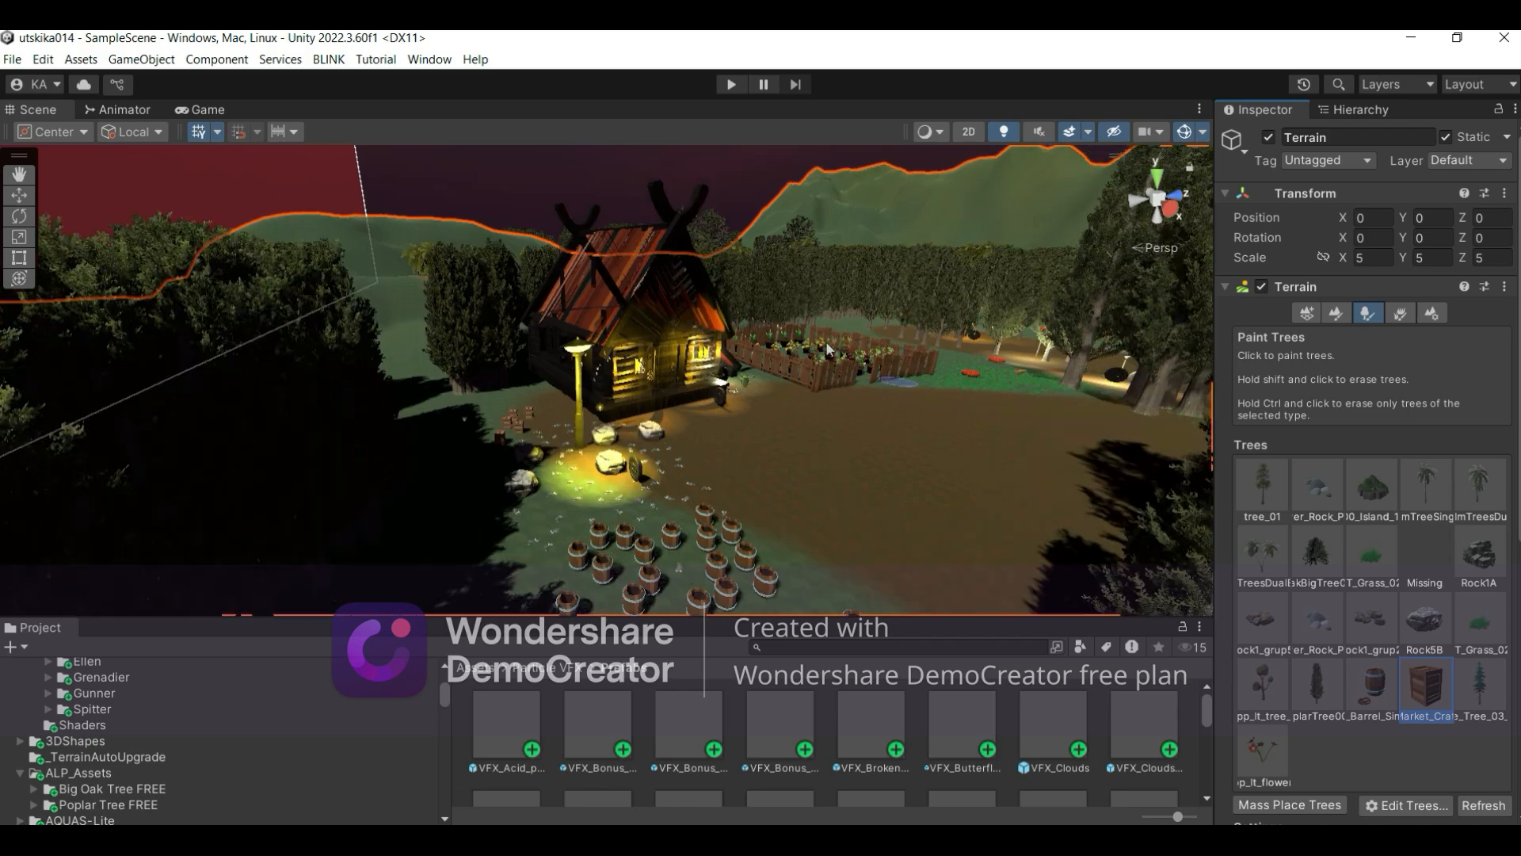
pyautogui.click(17, 174)
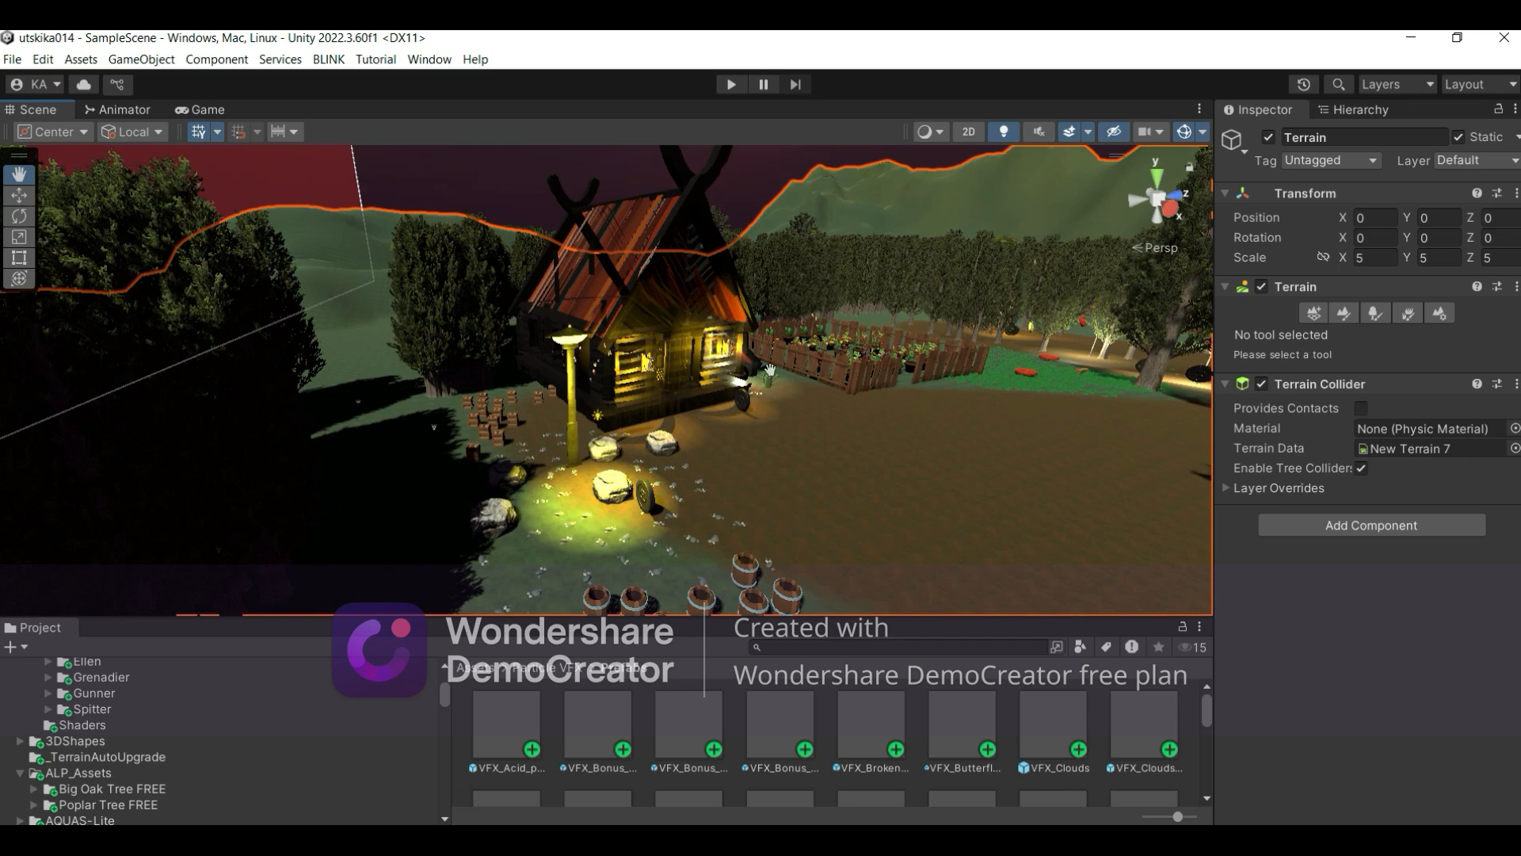
pyautogui.moveTo(769, 288); pyautogui.dragTo(703, 341)
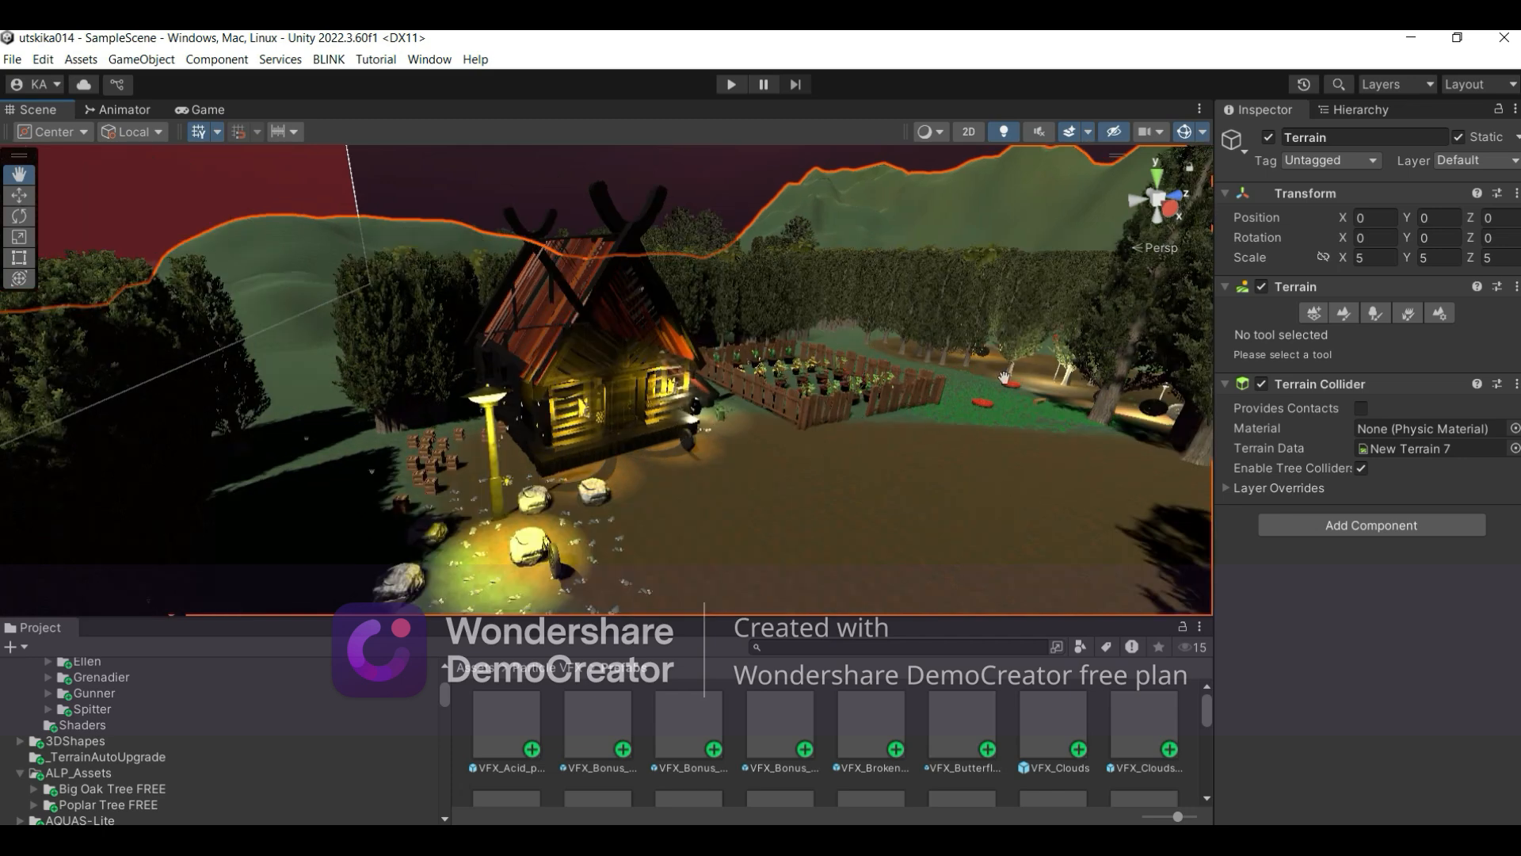
pyautogui.moveTo(1014, 333); pyautogui.dragTo(977, 376)
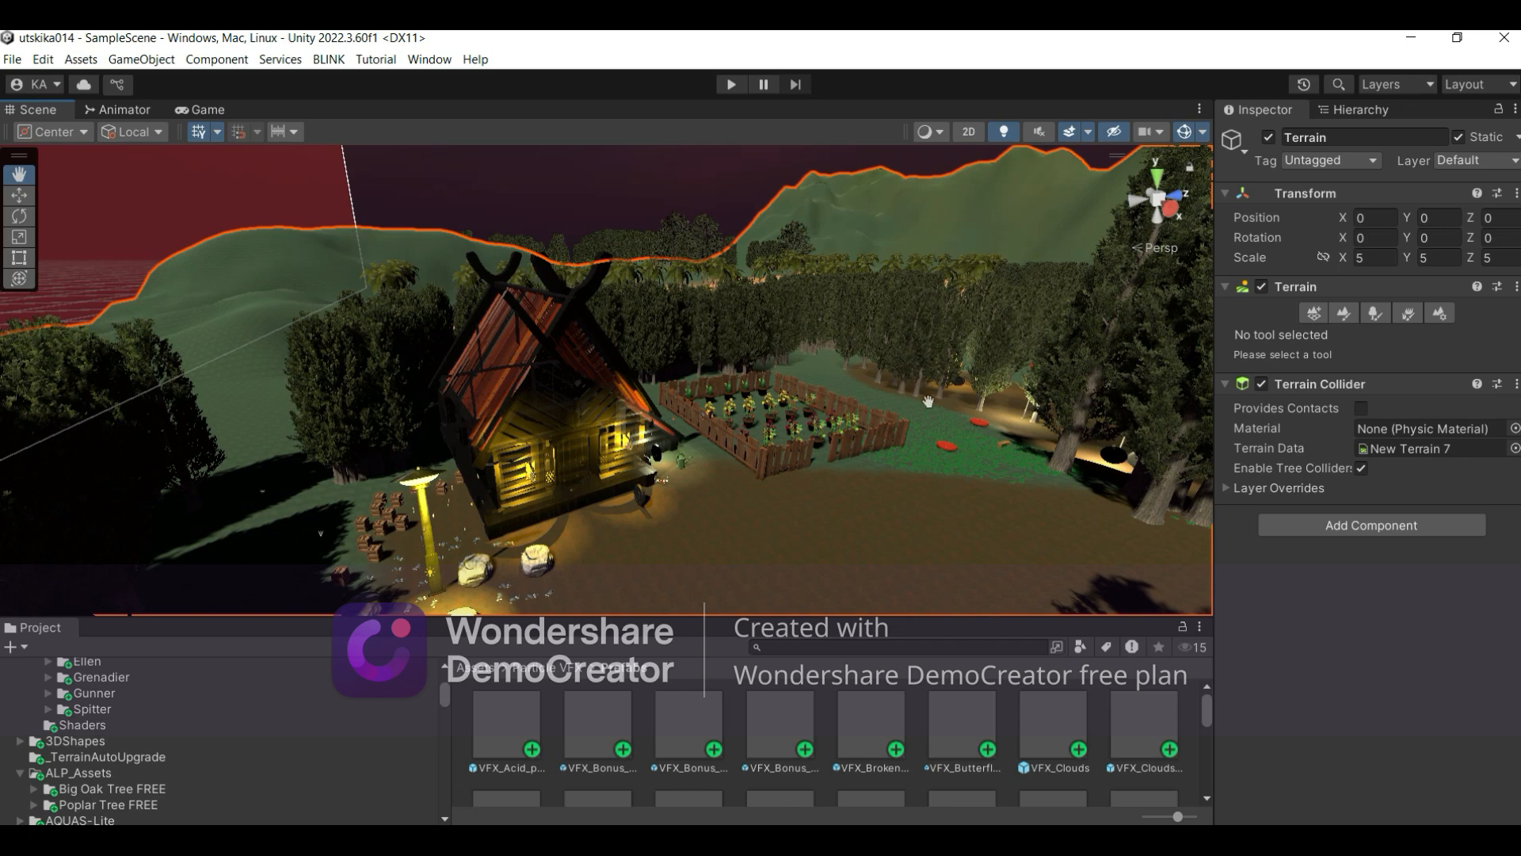
pyautogui.scroll(3, 888, 254)
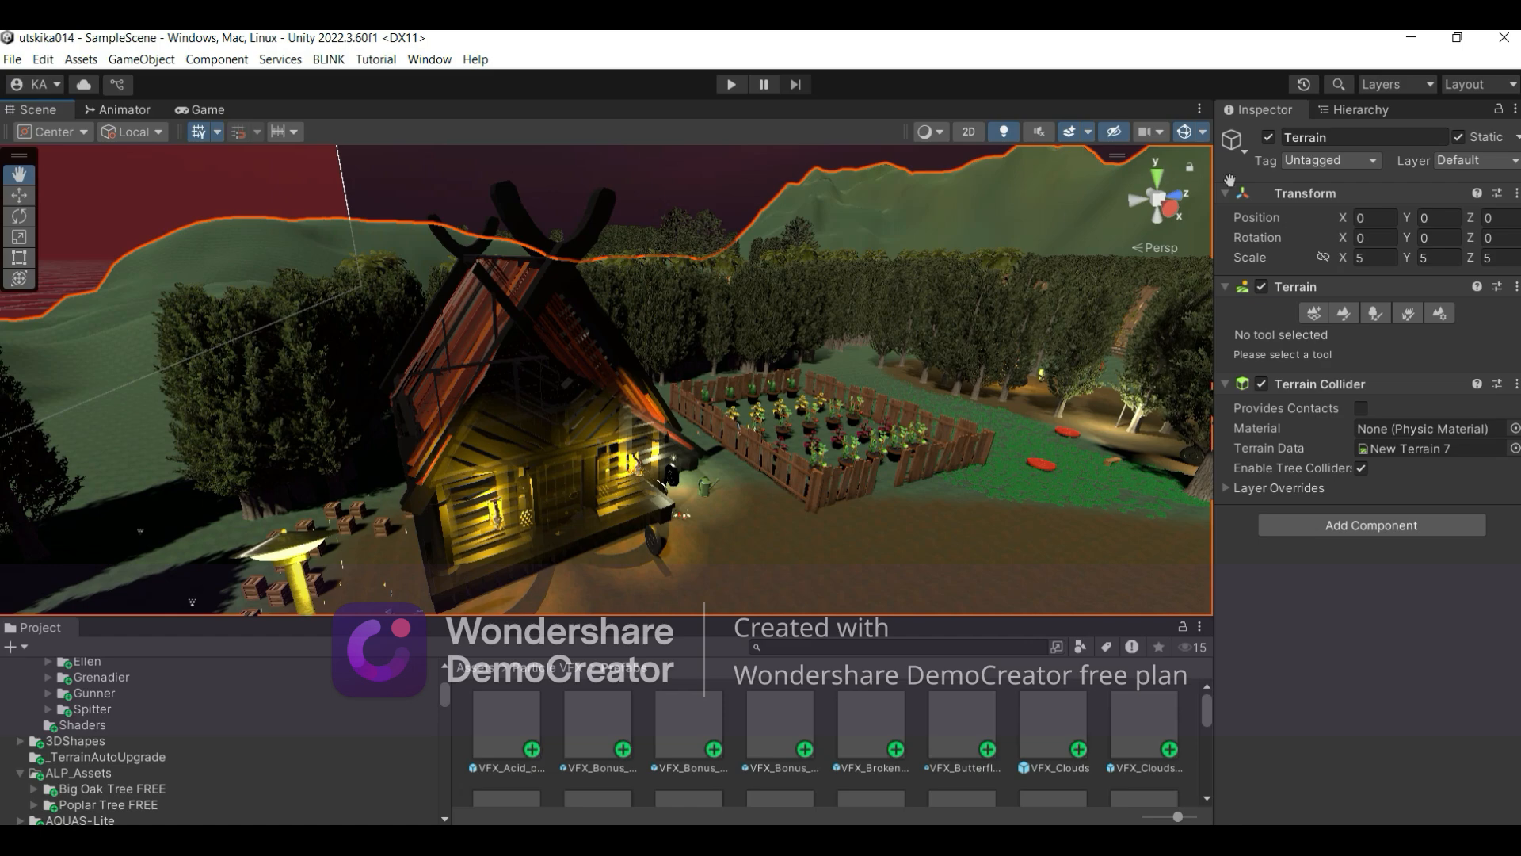
pyautogui.click(1404, 45)
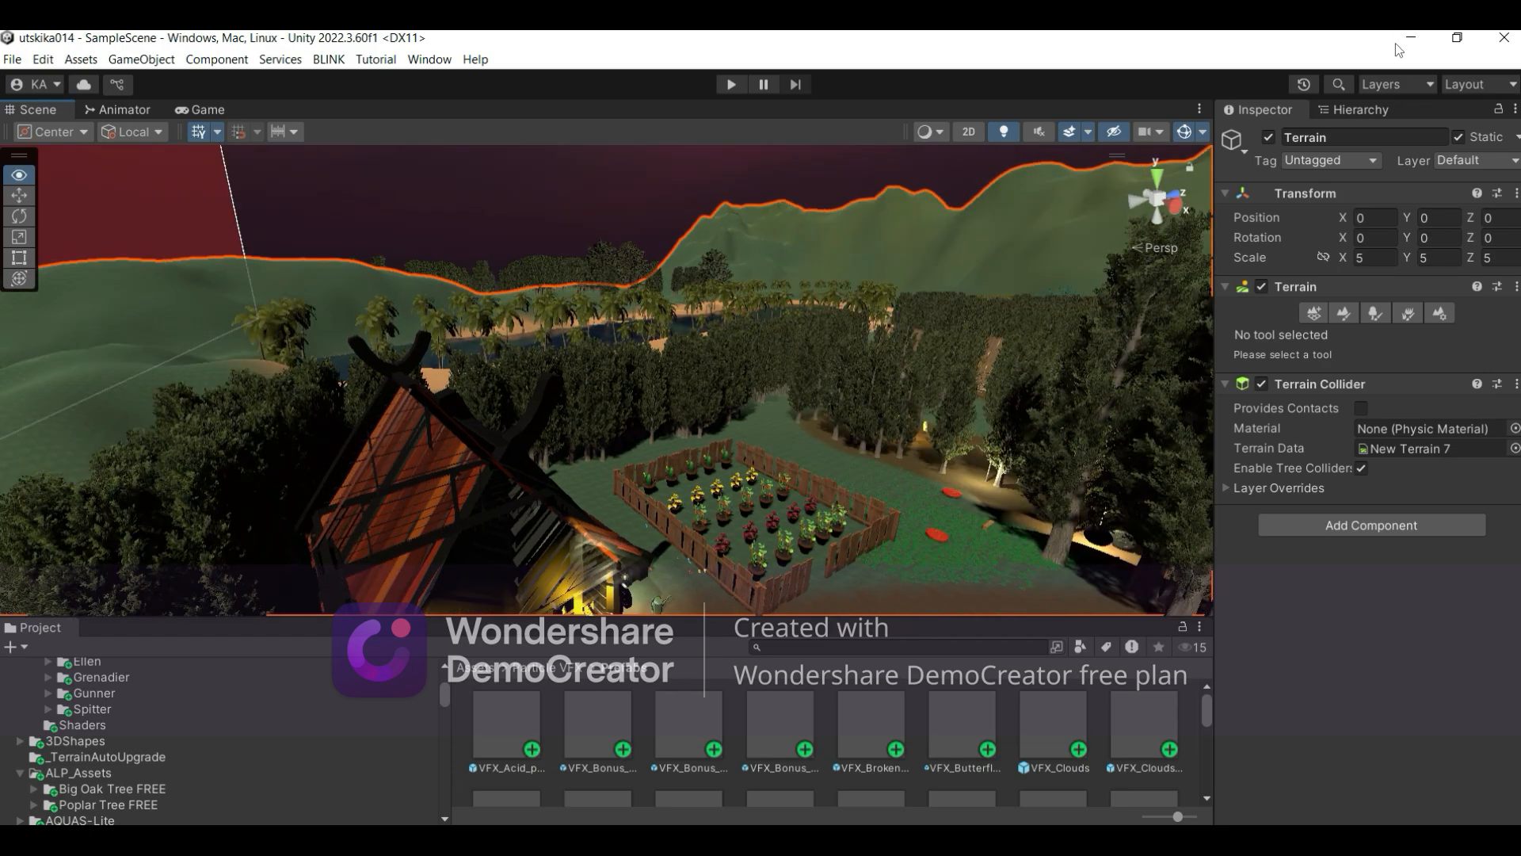
pyautogui.moveTo(1395, 43); pyautogui.dragTo(1401, 85, button='right')
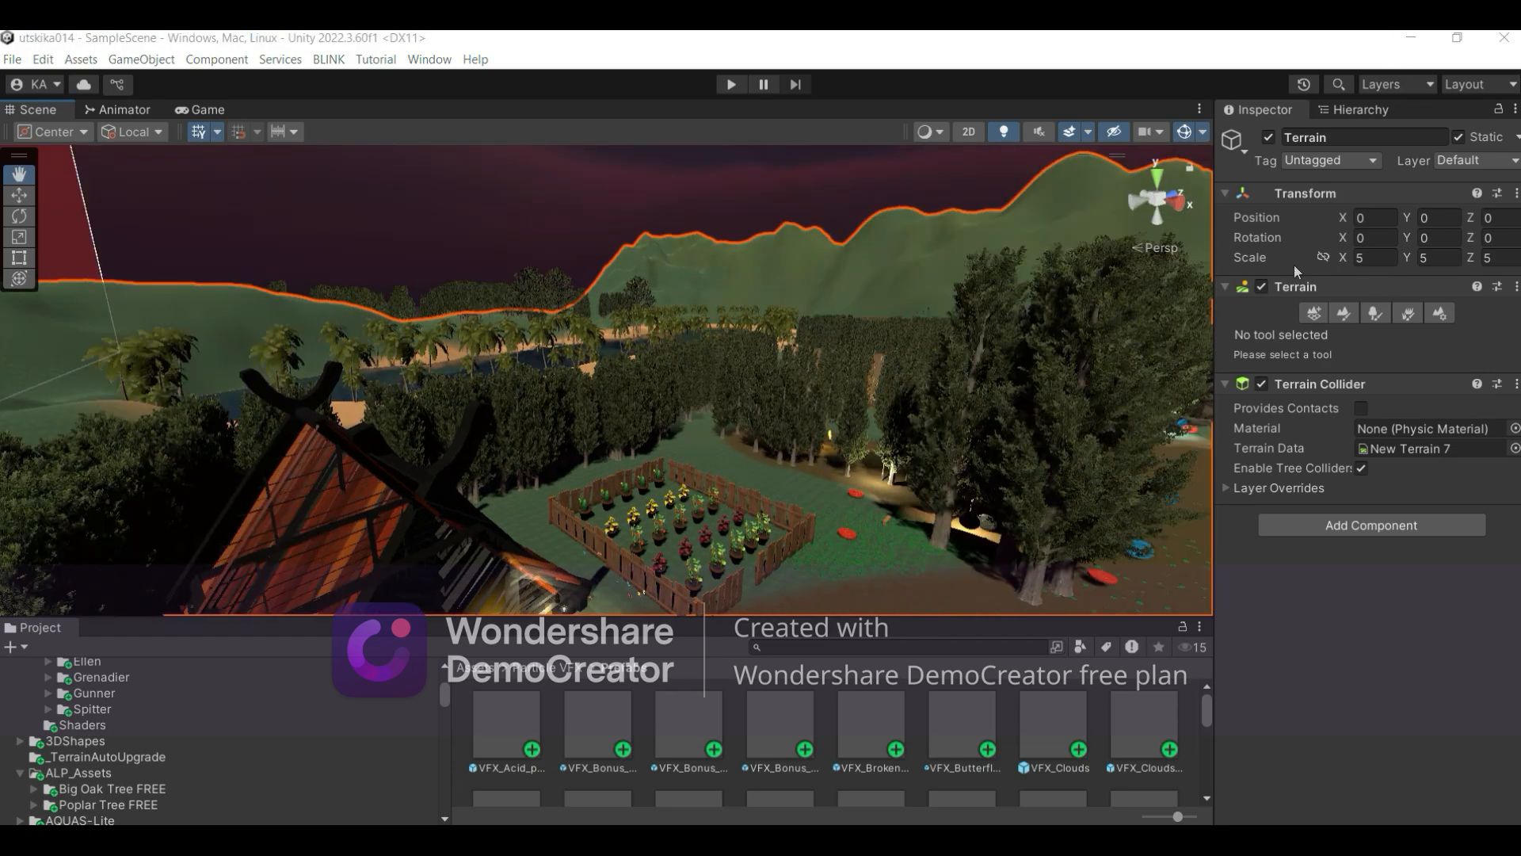
# Step: Review the terrain's tree prototypes and brush settings, and look through the list of scene objects
pyautogui.click(1382, 314)
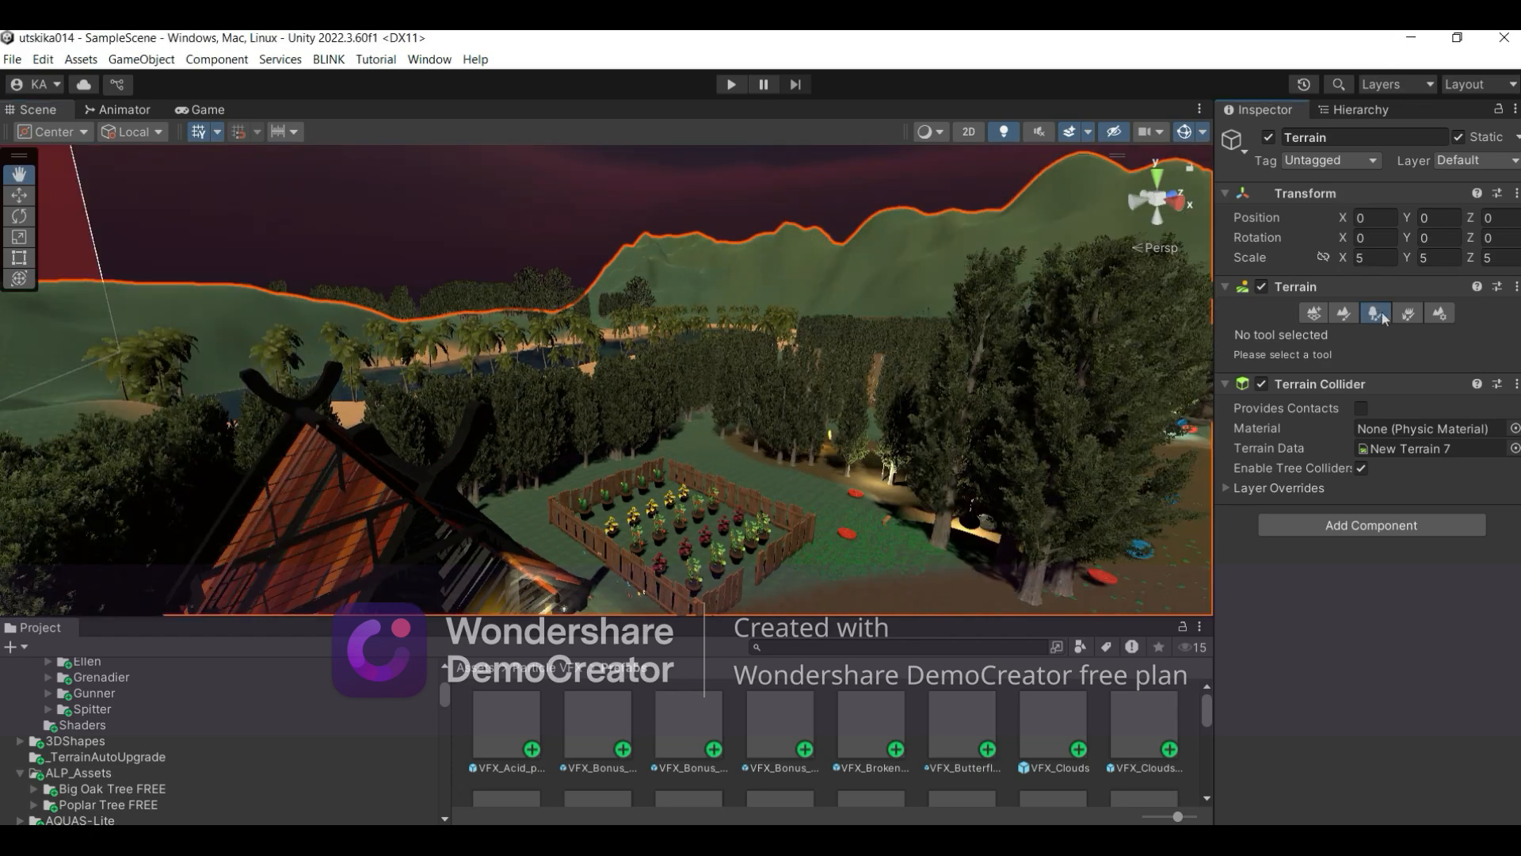
pyautogui.click(1381, 314)
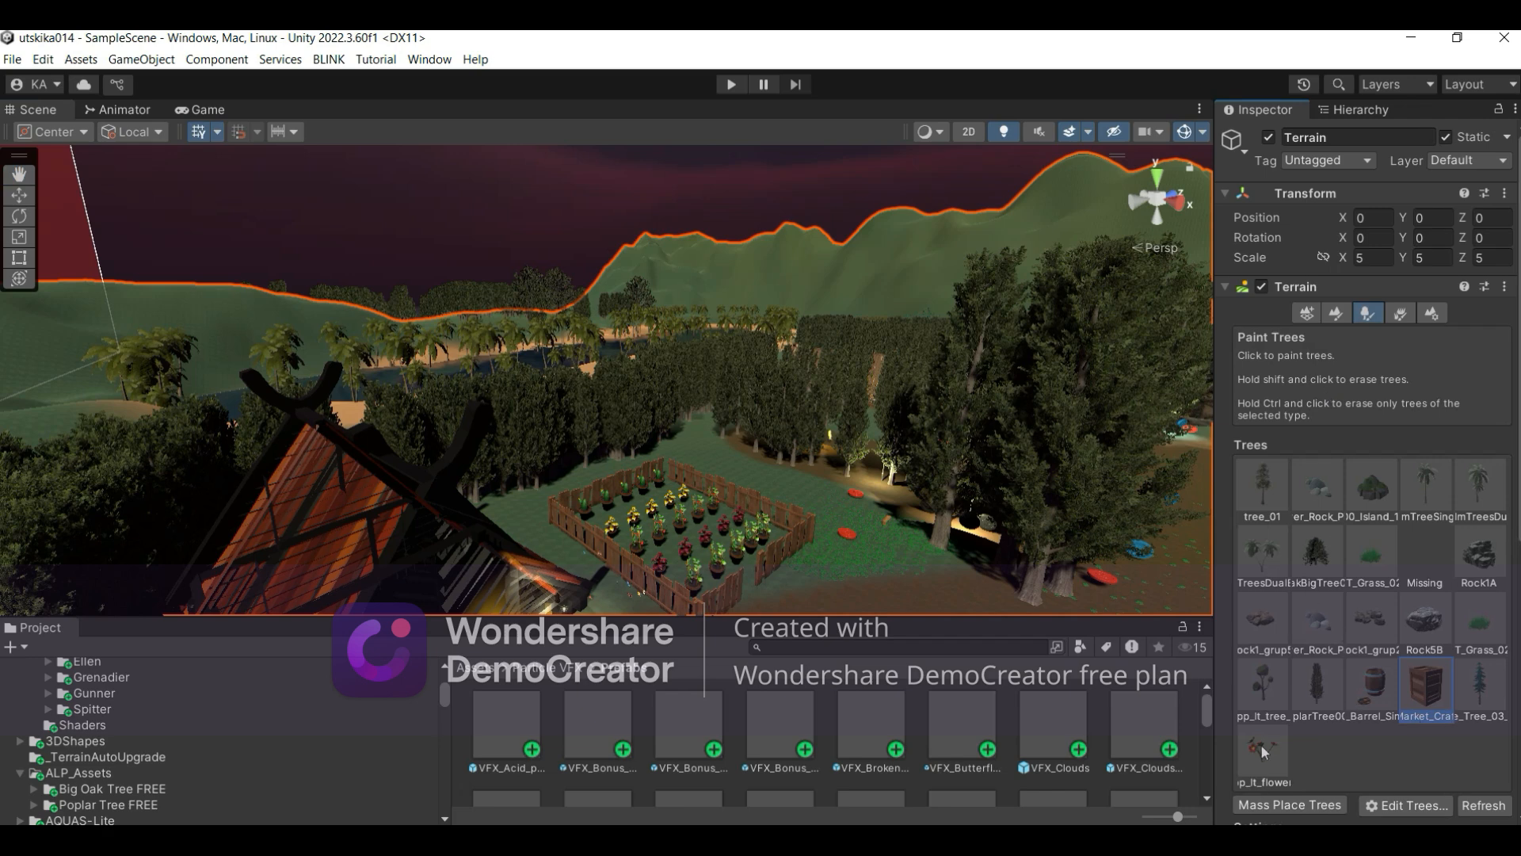
pyautogui.scroll(-3, 1261, 744)
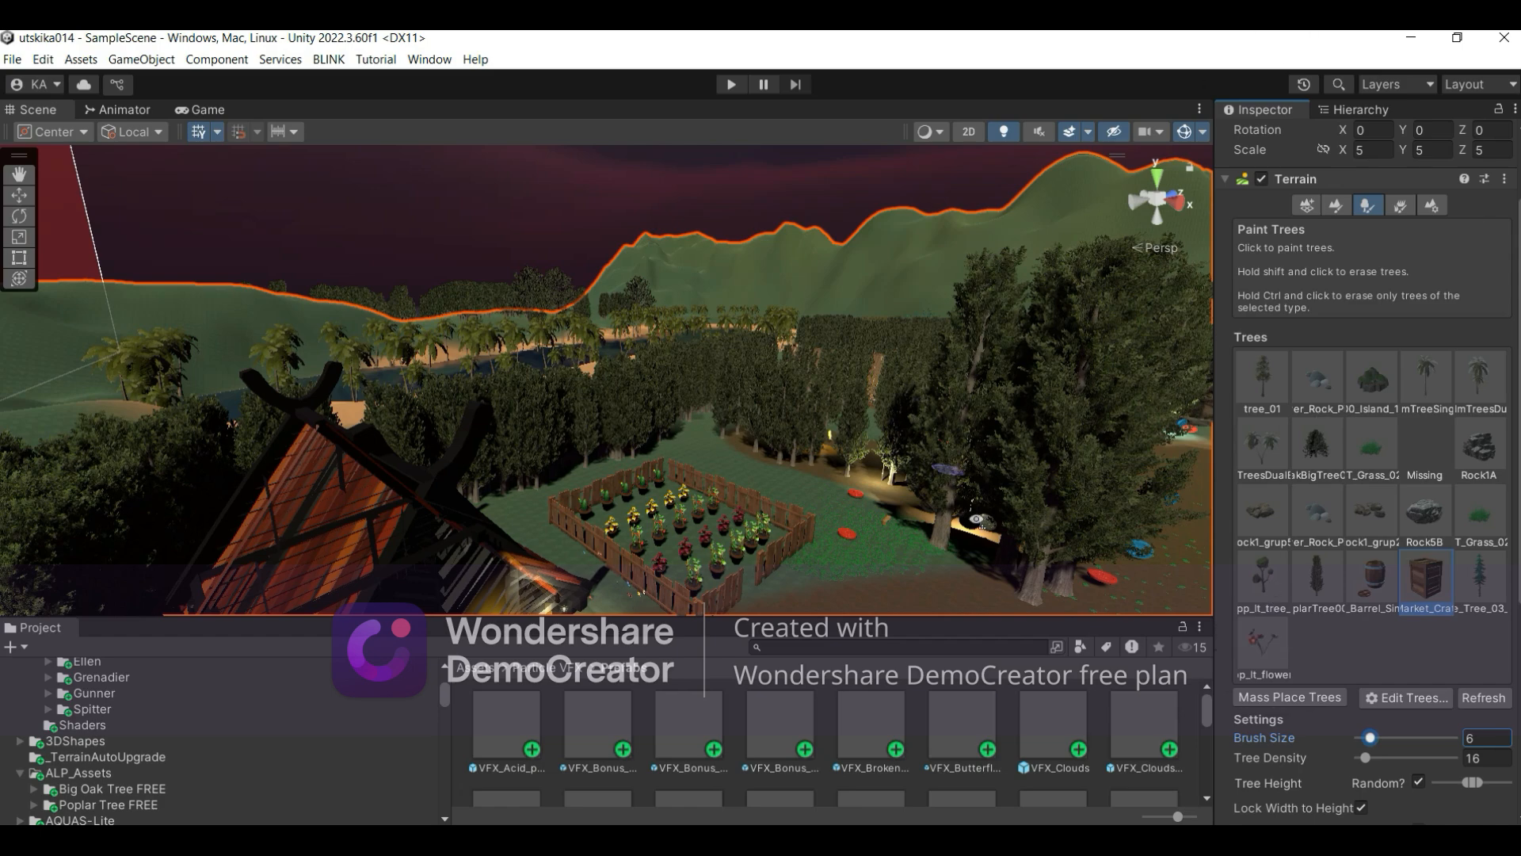
pyautogui.keyDown('alt'); pyautogui.moveTo(982, 525); pyautogui.dragTo(593, 529); pyautogui.keyUp('alt')
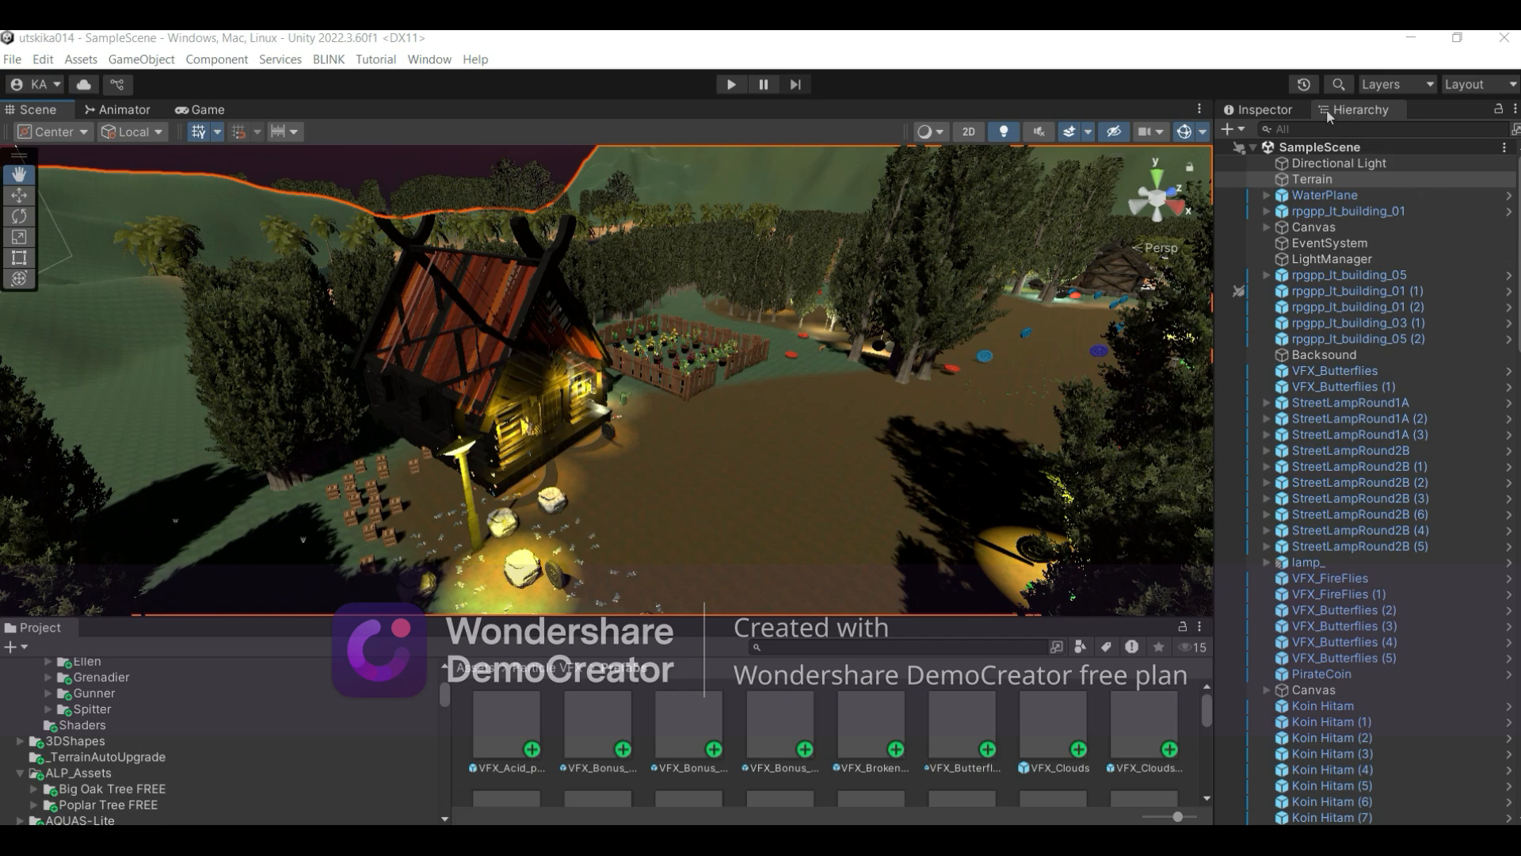
pyautogui.scroll(-15, 1339, 399)
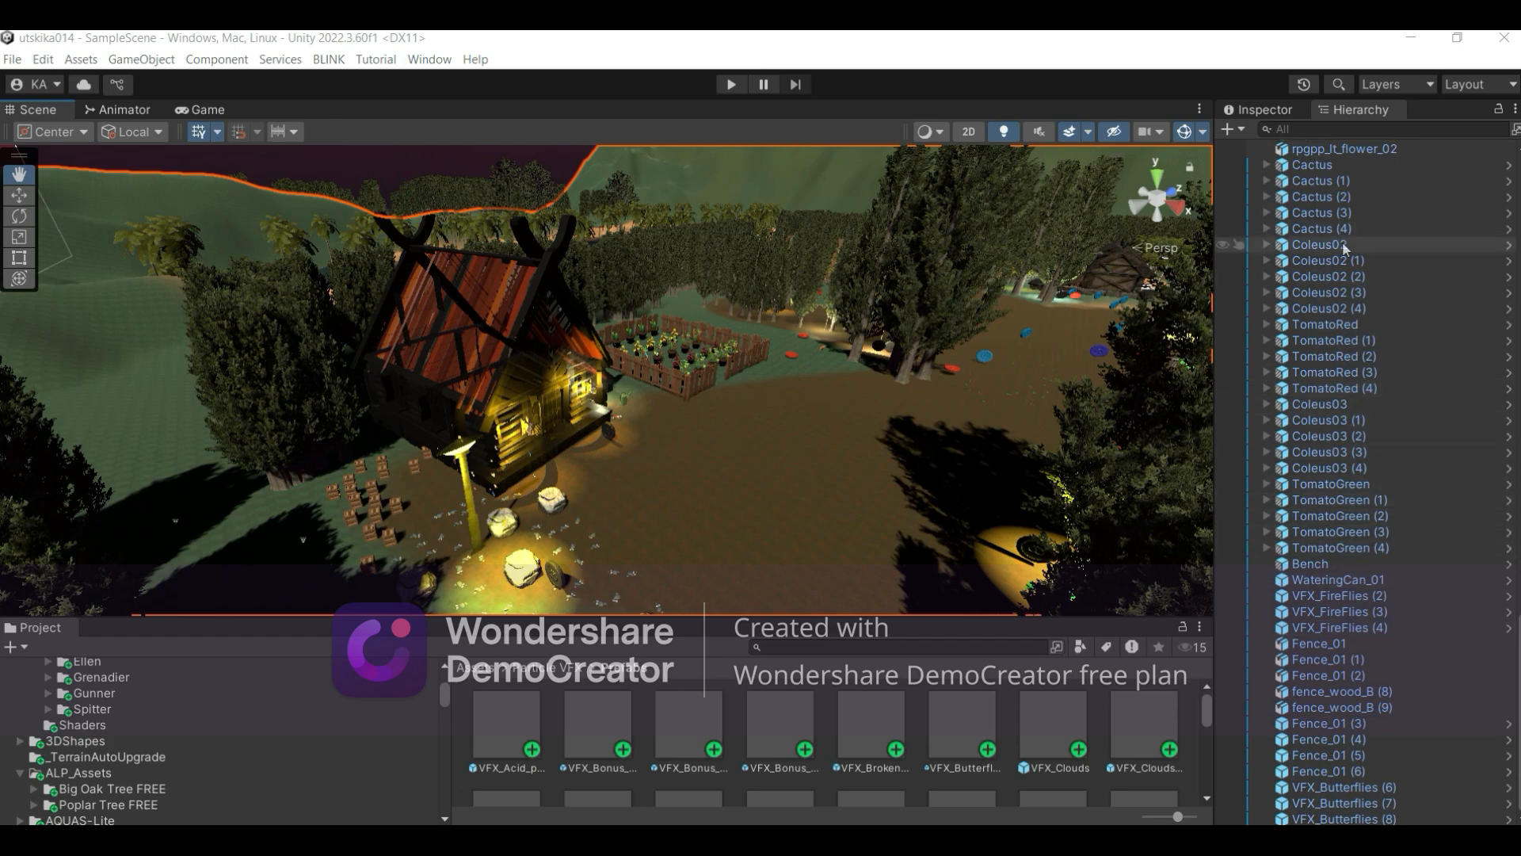
pyautogui.scroll(15, 1345, 248)
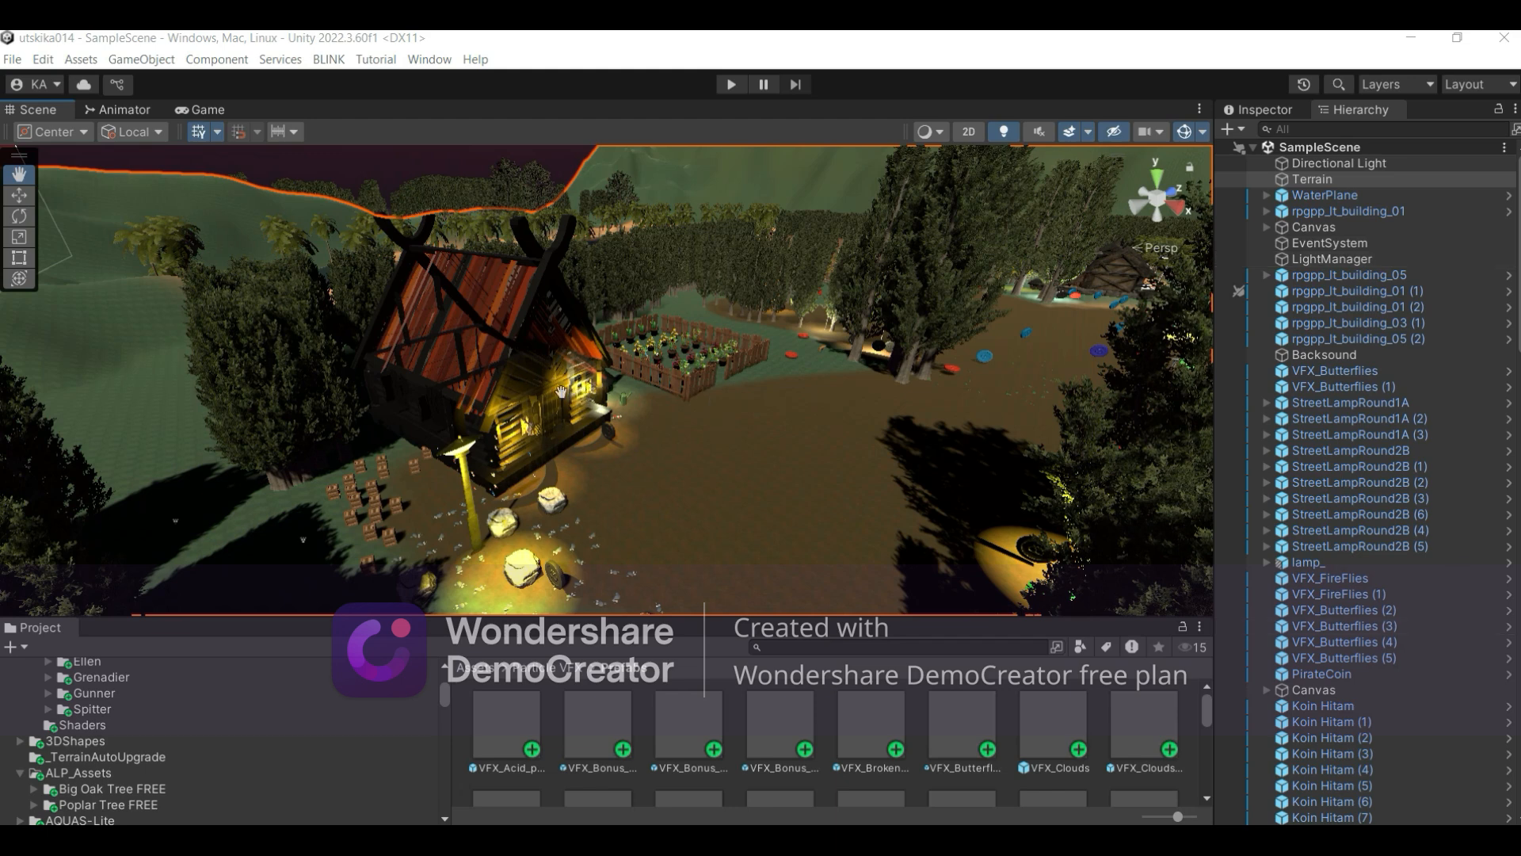
# Step: Set the intensity of the Point Light under StreetLampRound1A to 5, trying 20 first
pyautogui.click(1266, 403)
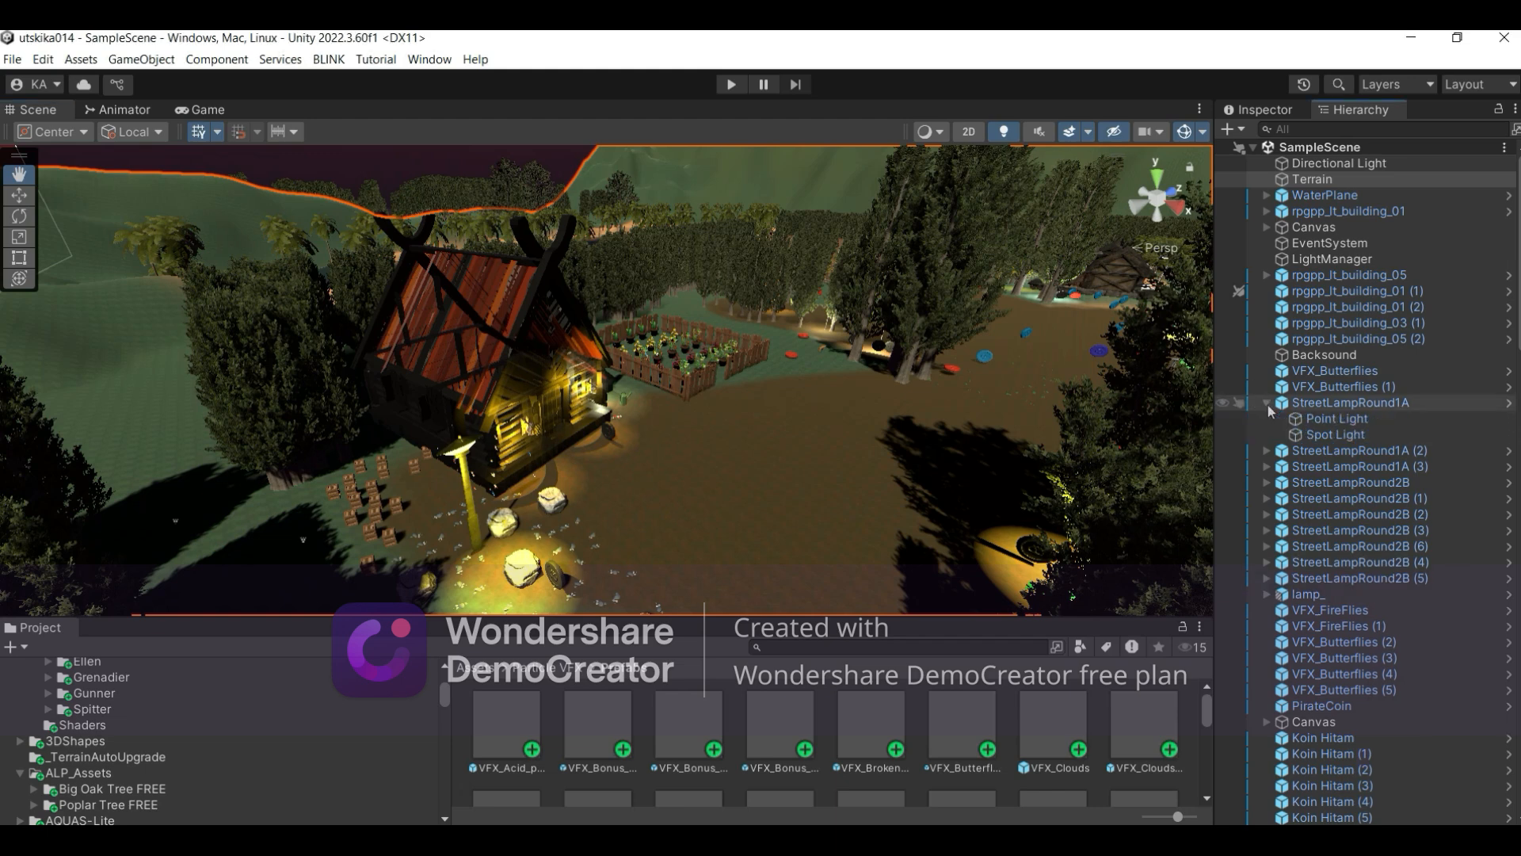
pyautogui.click(1336, 425)
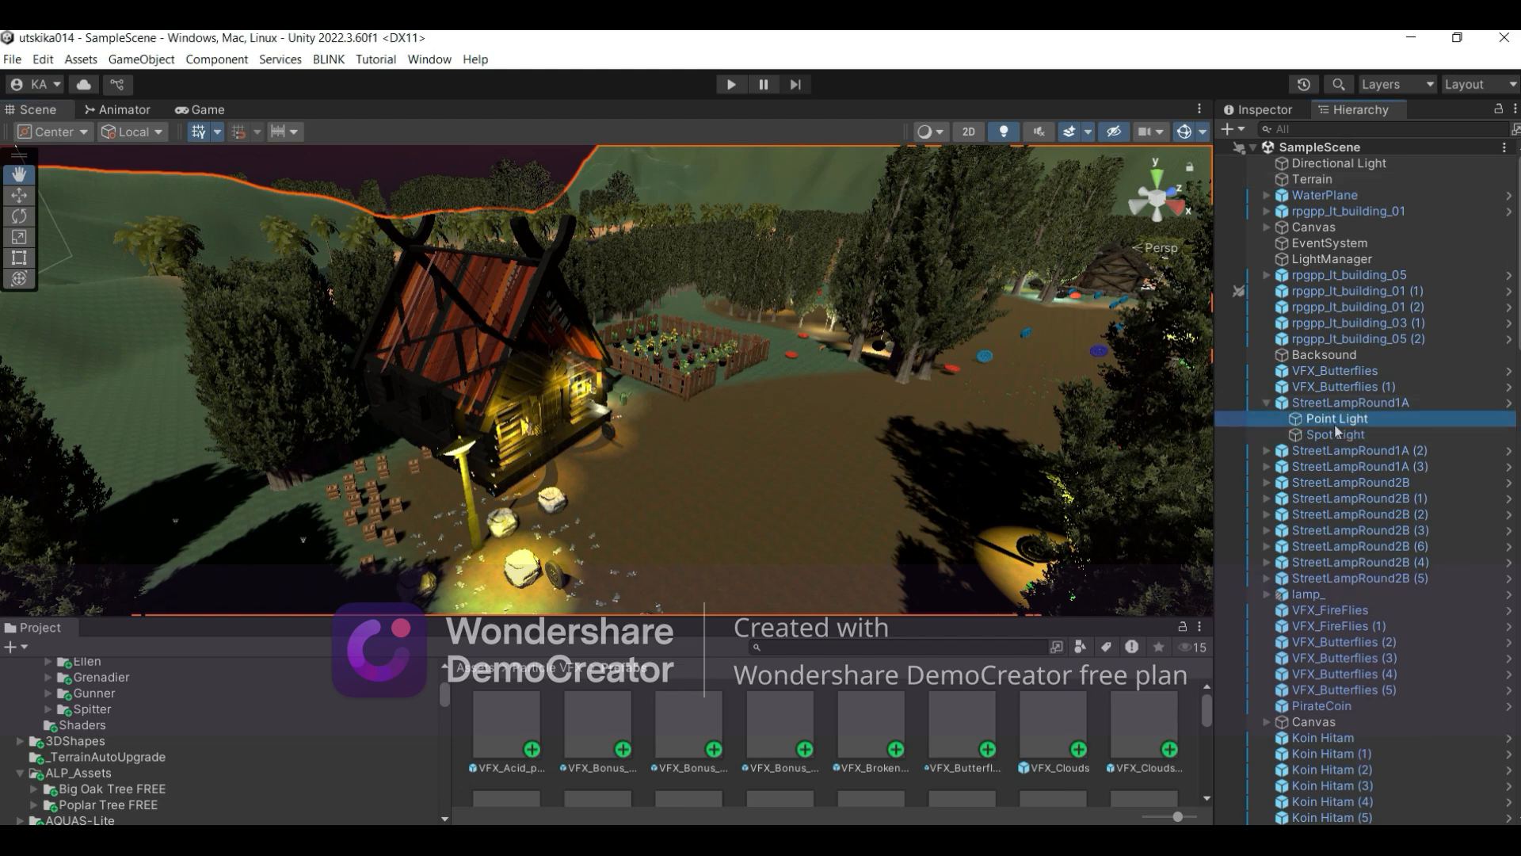
pyautogui.click(1272, 109)
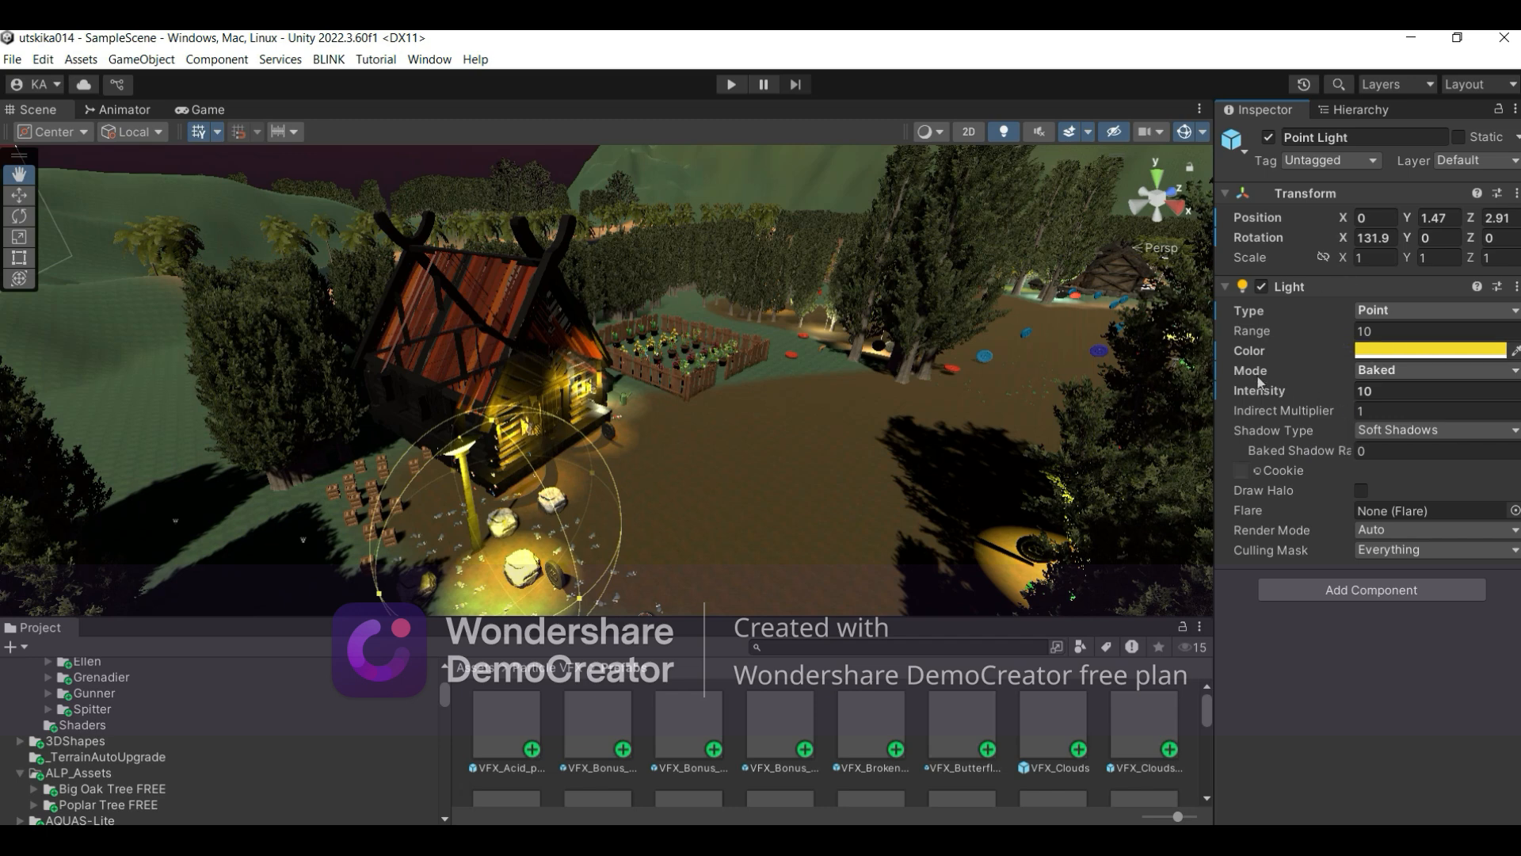
pyautogui.click(1401, 393)
pyautogui.write('20')
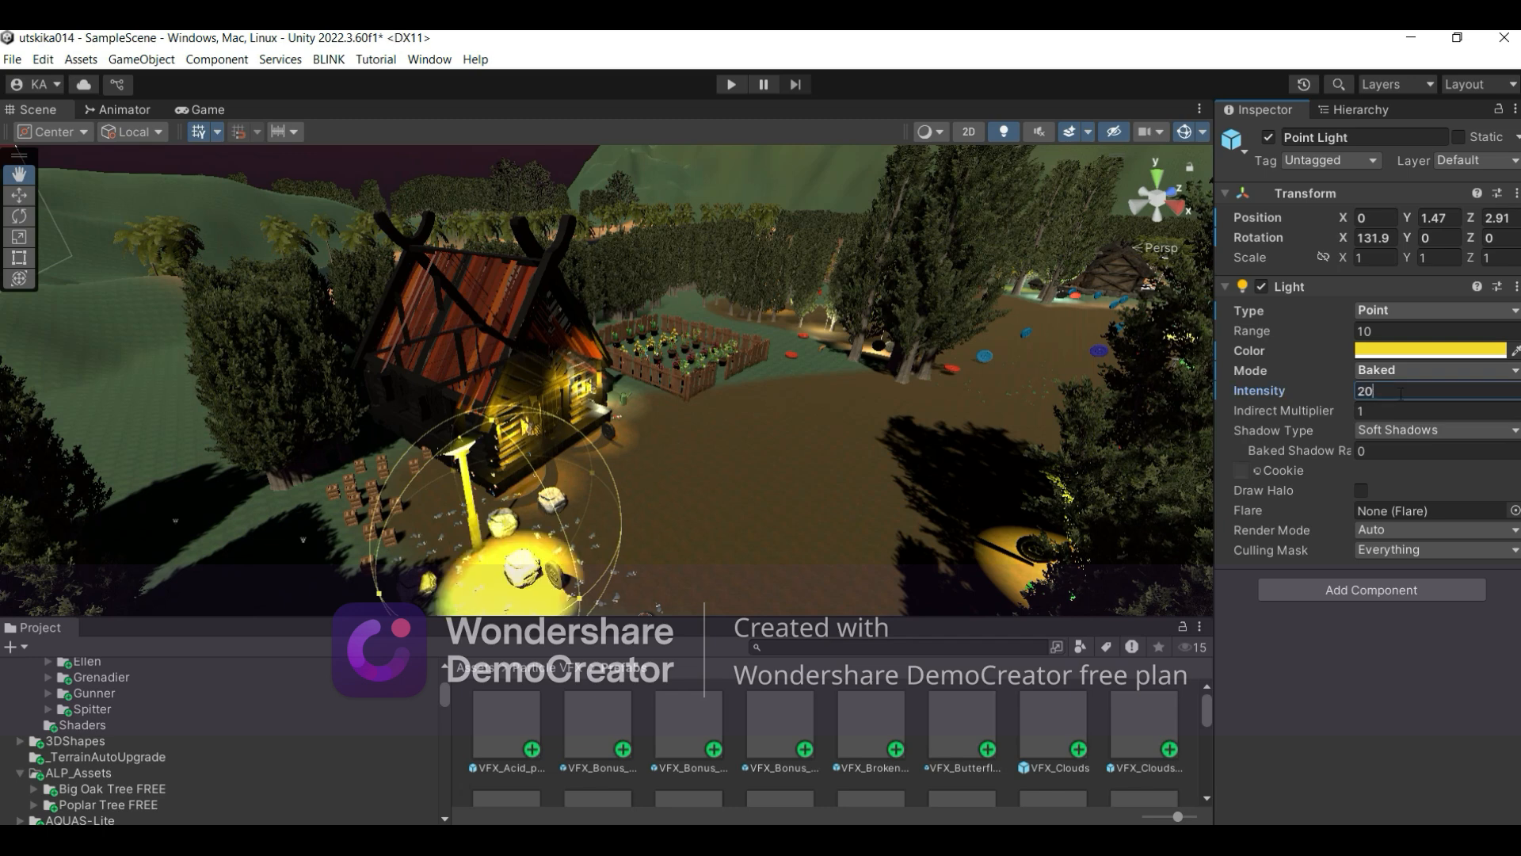
pyautogui.press('BackSpace')
pyautogui.press('BackSpace')
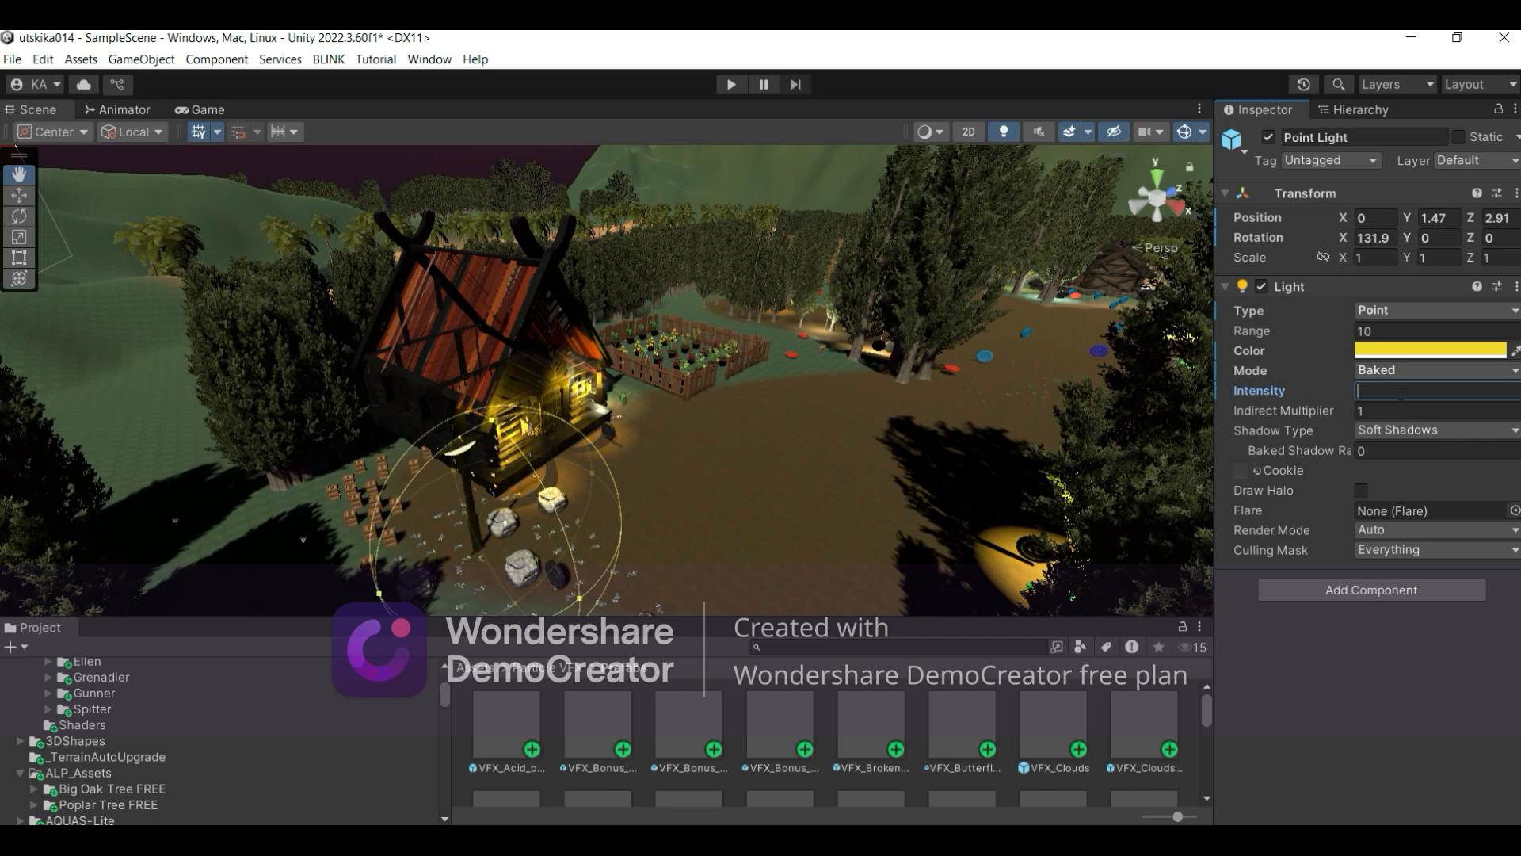
pyautogui.write('5')
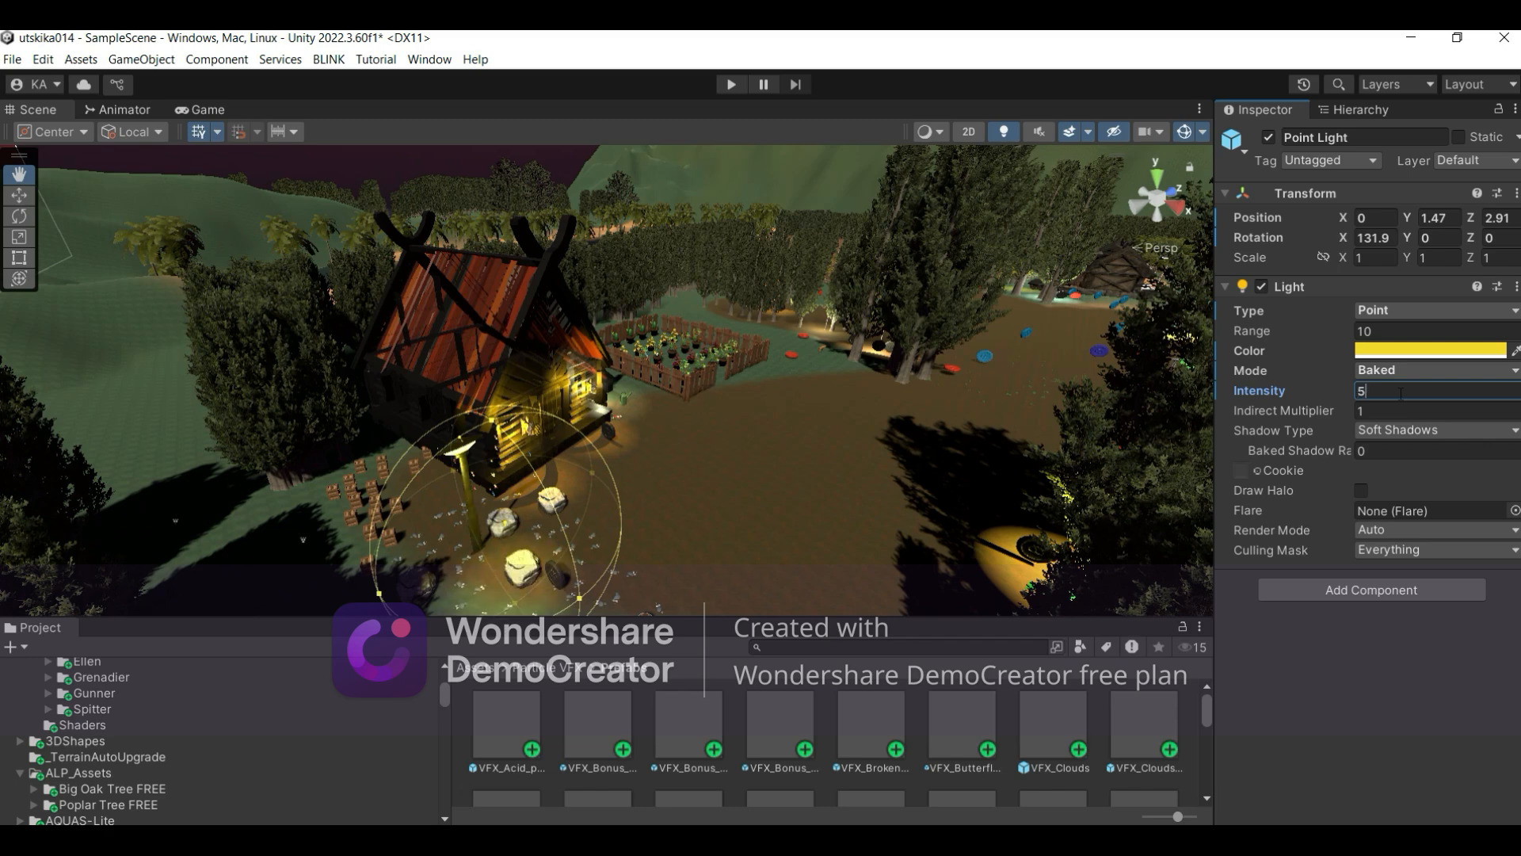
pyautogui.press('Return')
pyautogui.click(1387, 713)
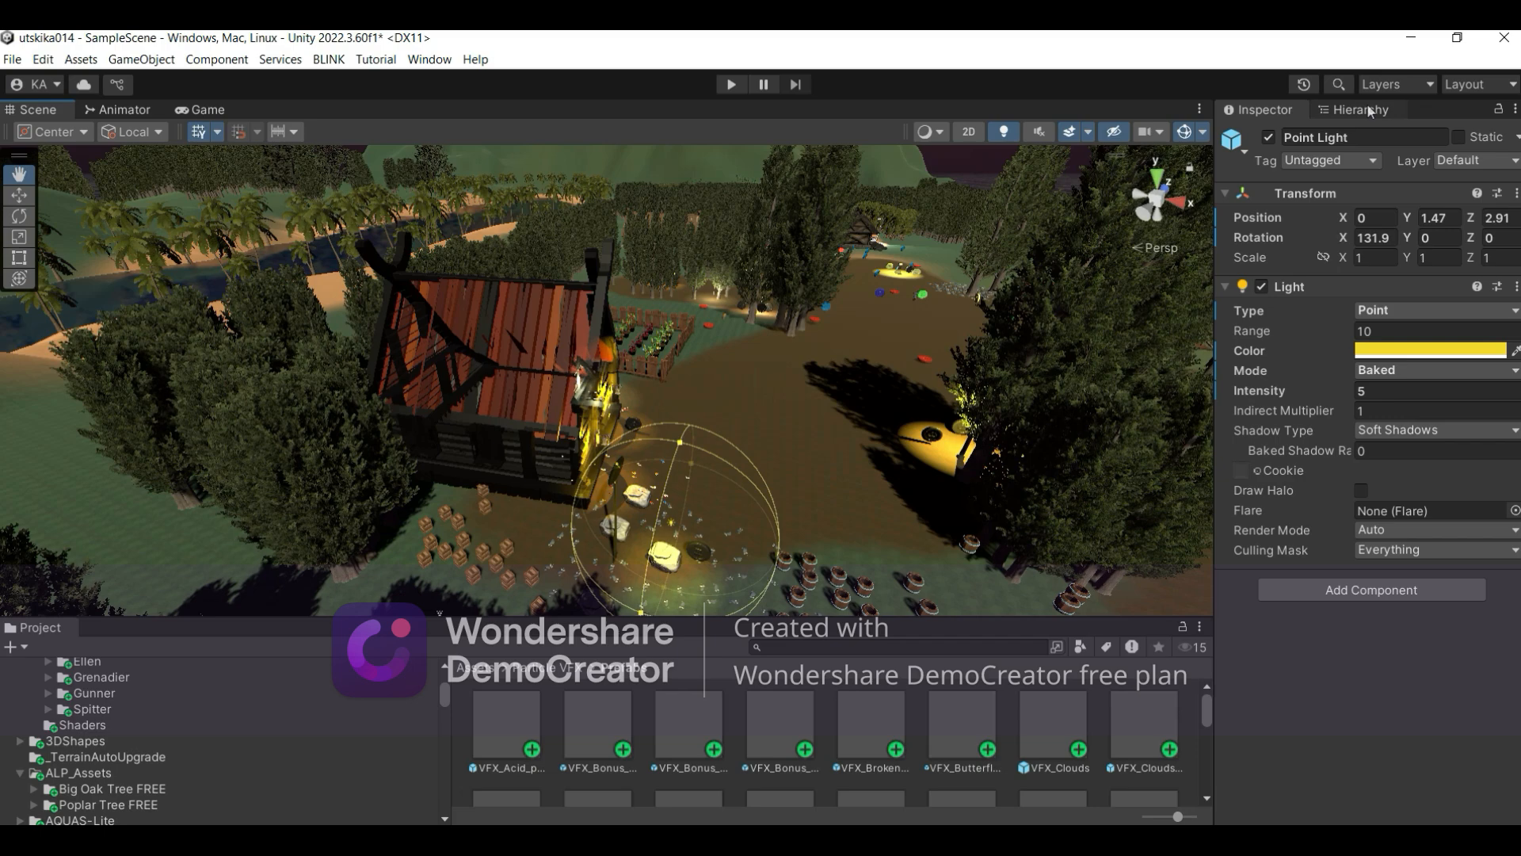
# Step: Look through the lamp and coin objects in the scene hierarchy and expand ThirdPersonController to view its child objects
pyautogui.click(1367, 106)
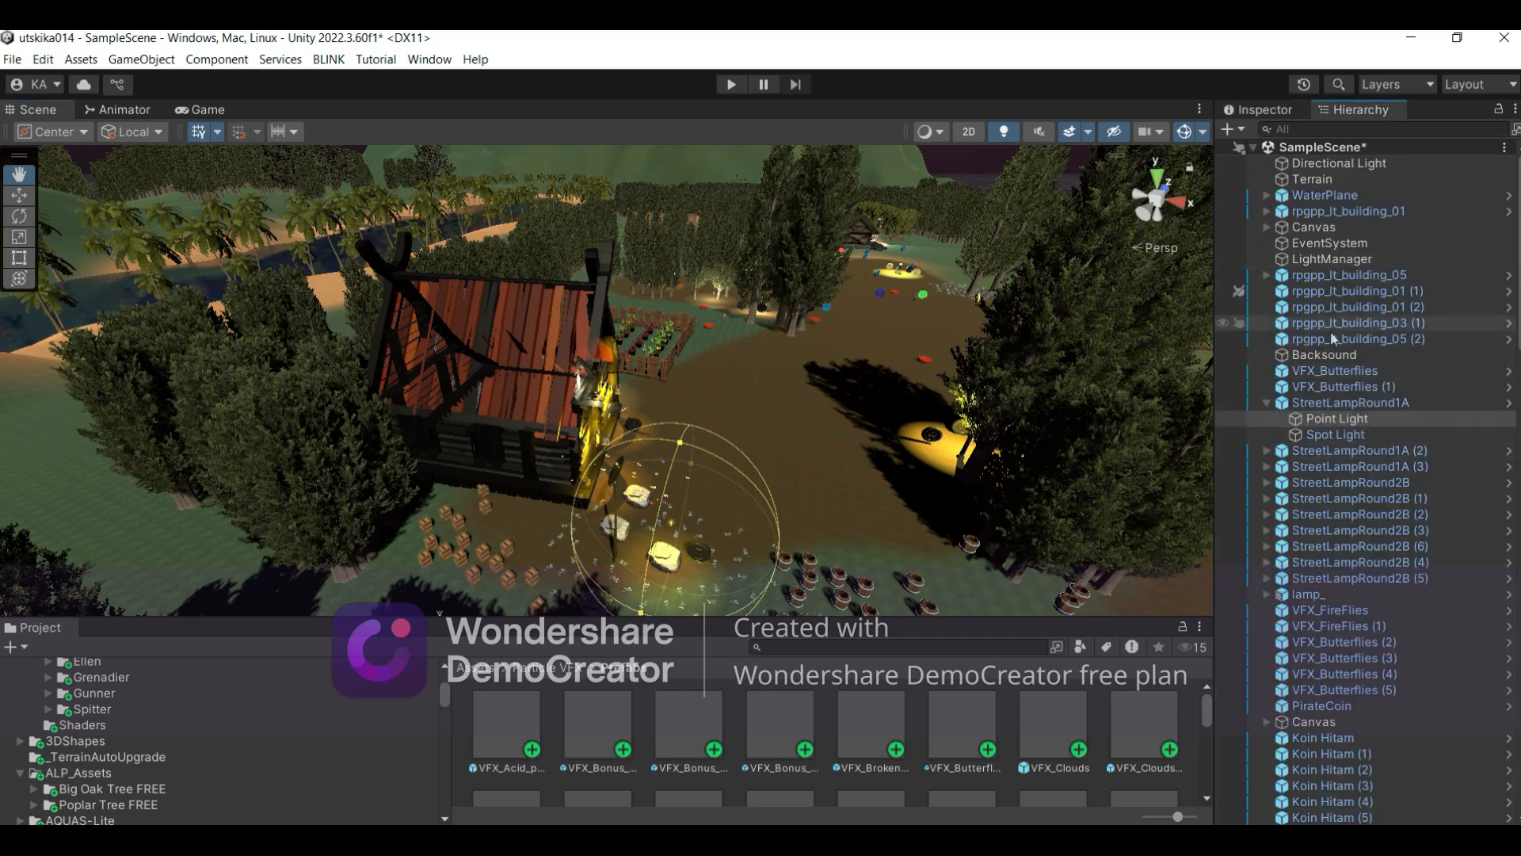
pyautogui.scroll(-4, 1330, 330)
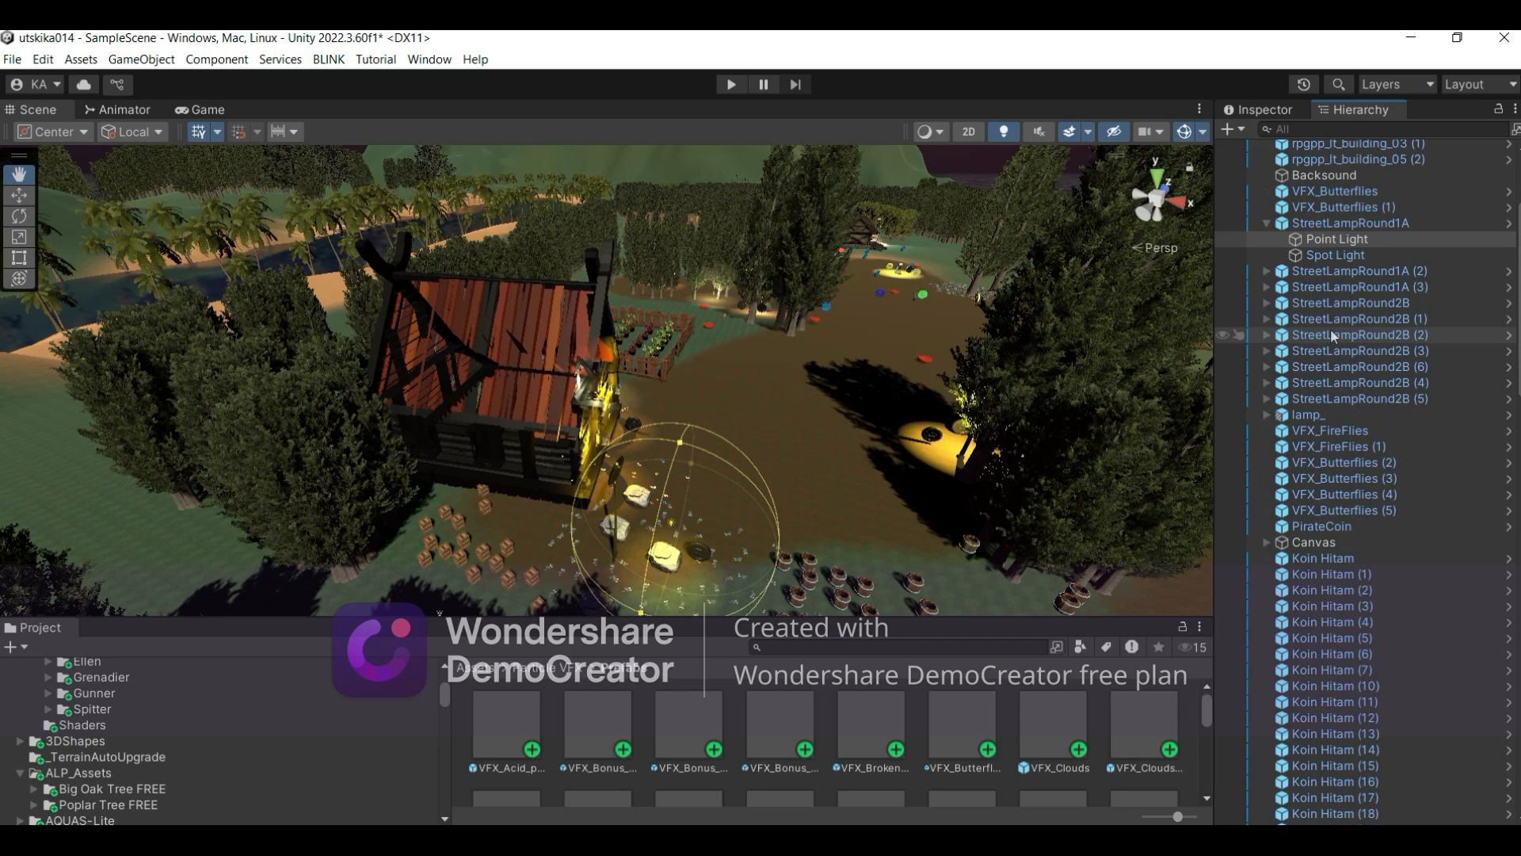
pyautogui.scroll(-3, 1329, 328)
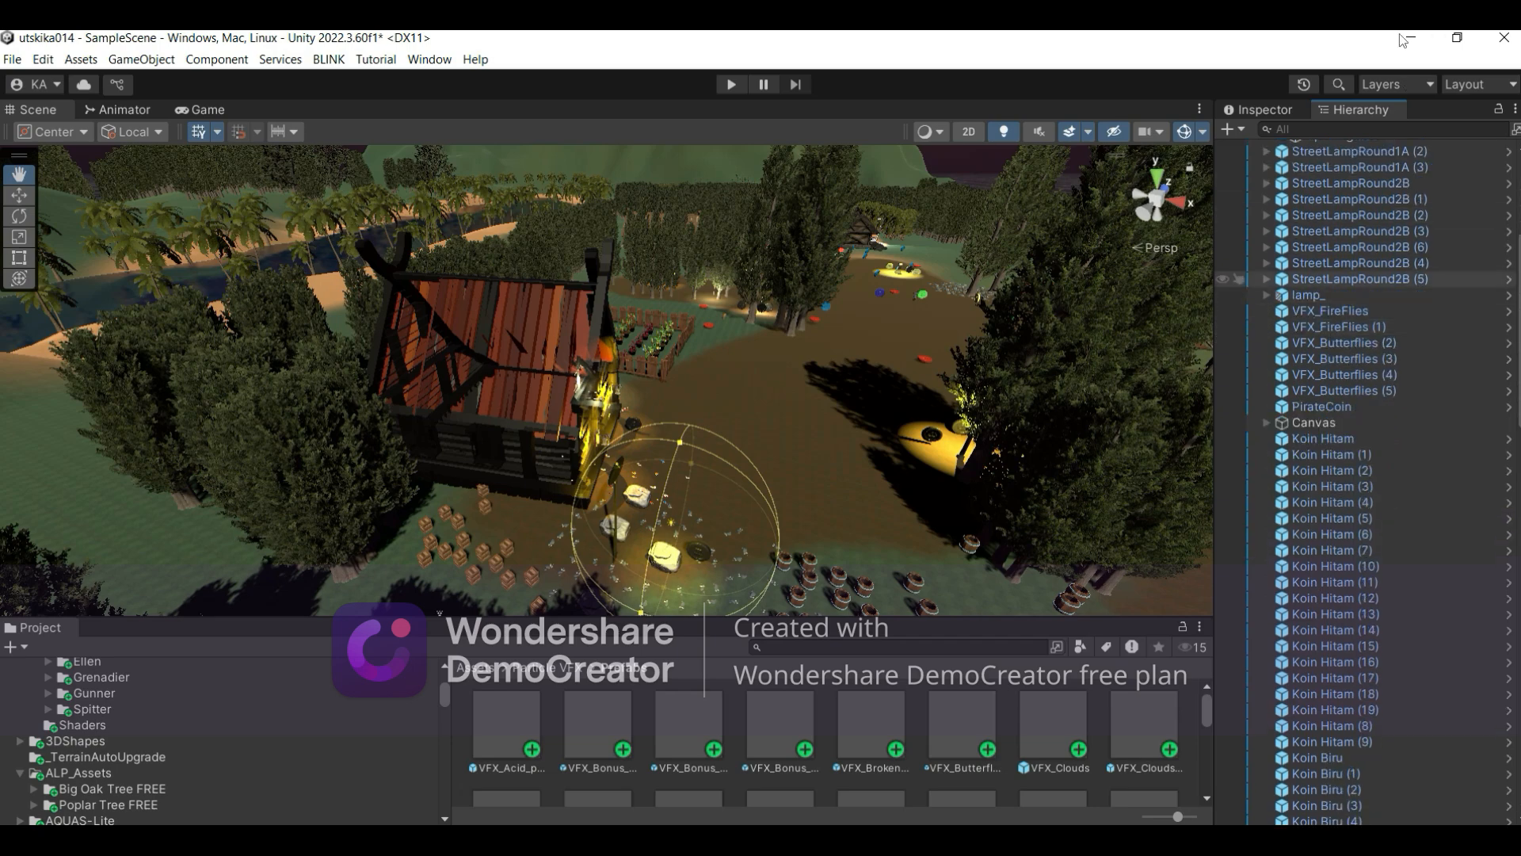
pyautogui.scroll(7, 1361, 306)
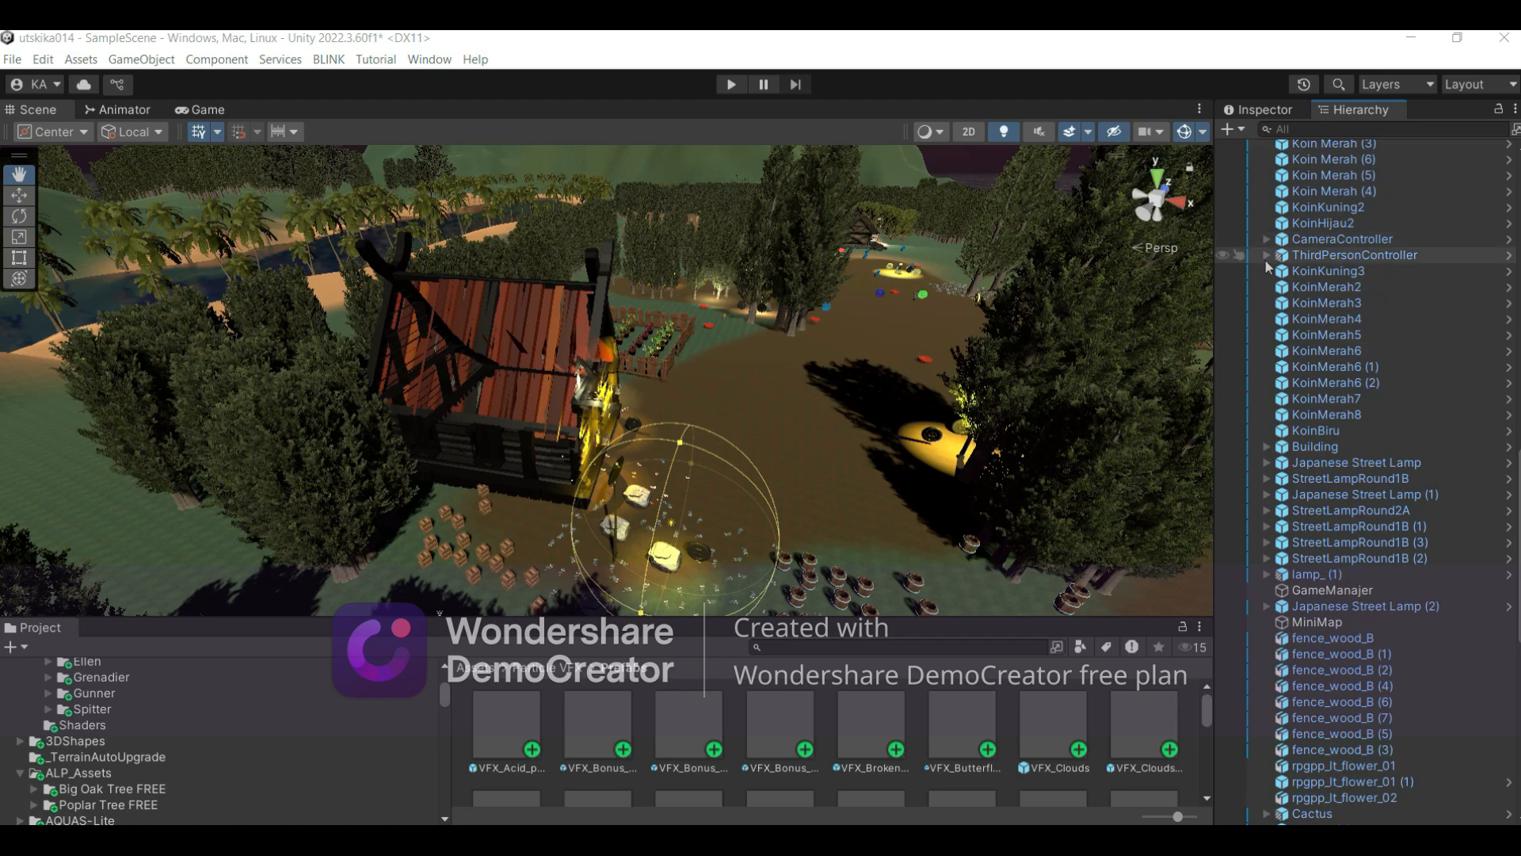
pyautogui.click(1267, 255)
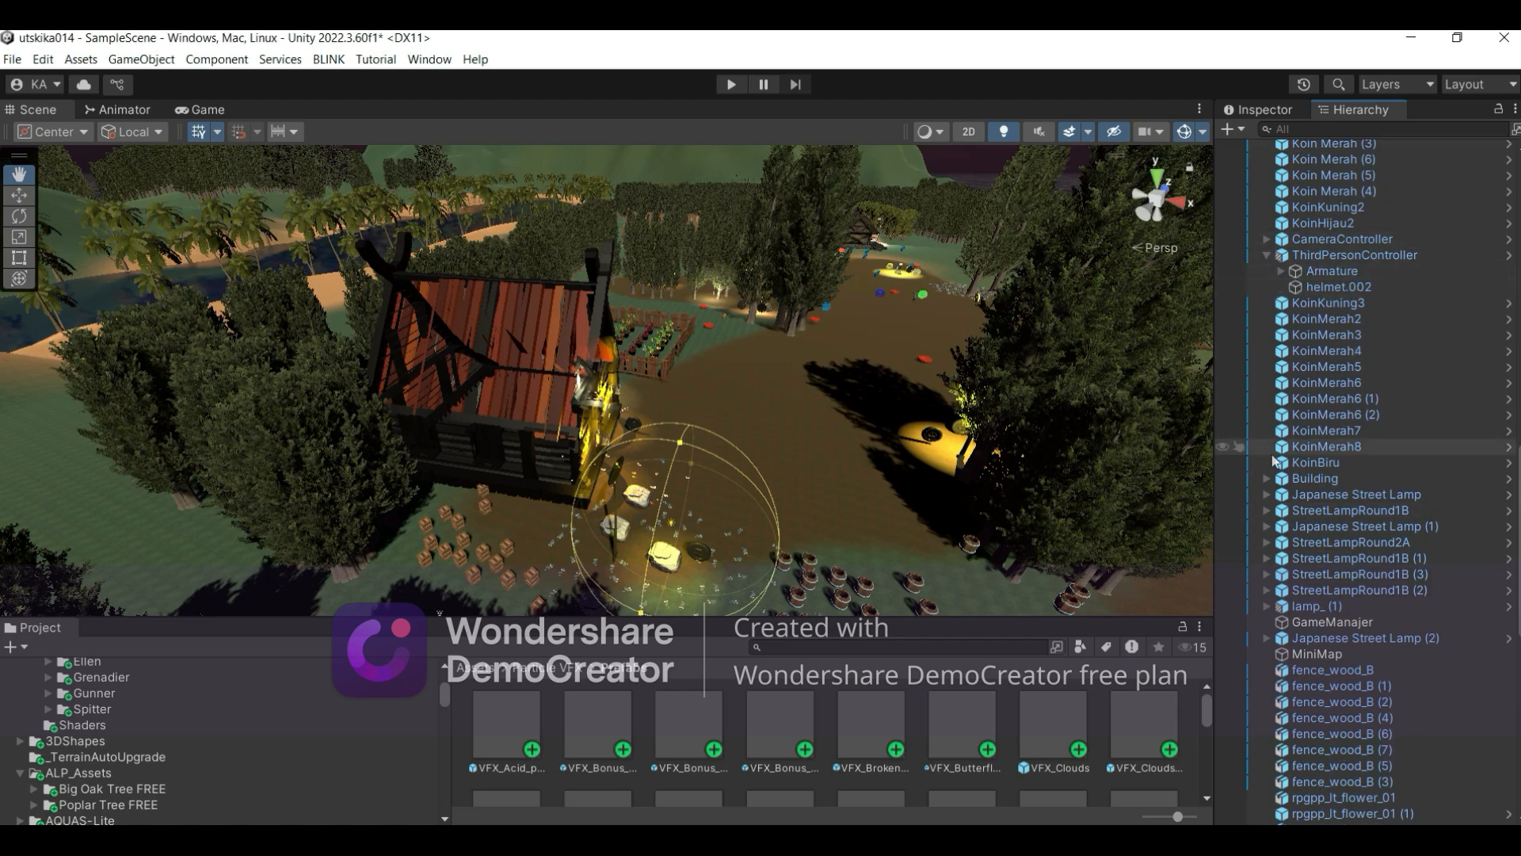
pyautogui.scroll(-1, 1283, 437)
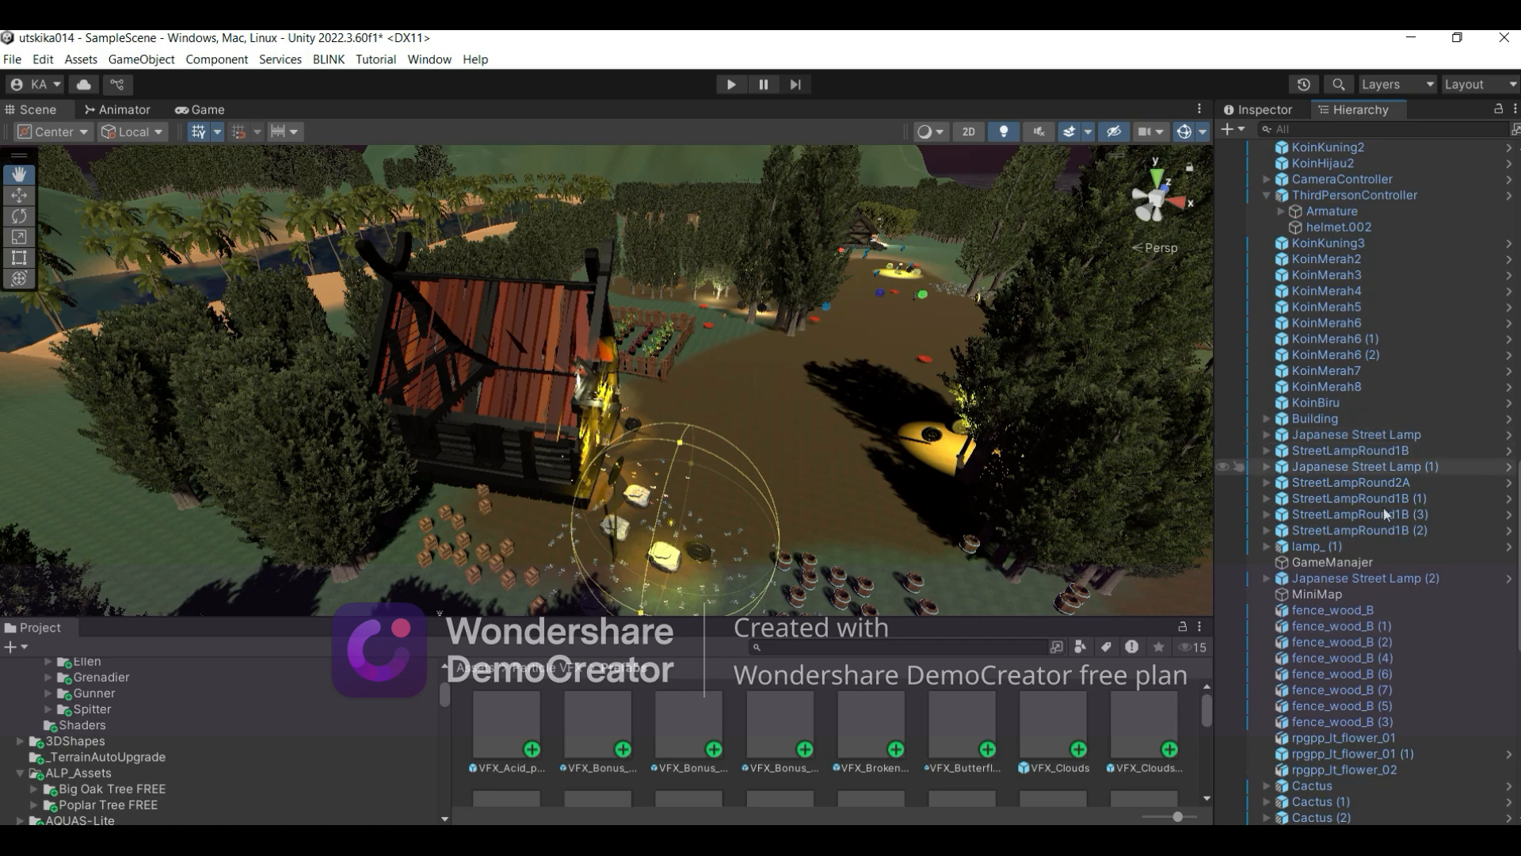
# Step: Select MiniMap to preview its camera view and look through the remaining fence, plant and coin objects
pyautogui.click(1338, 596)
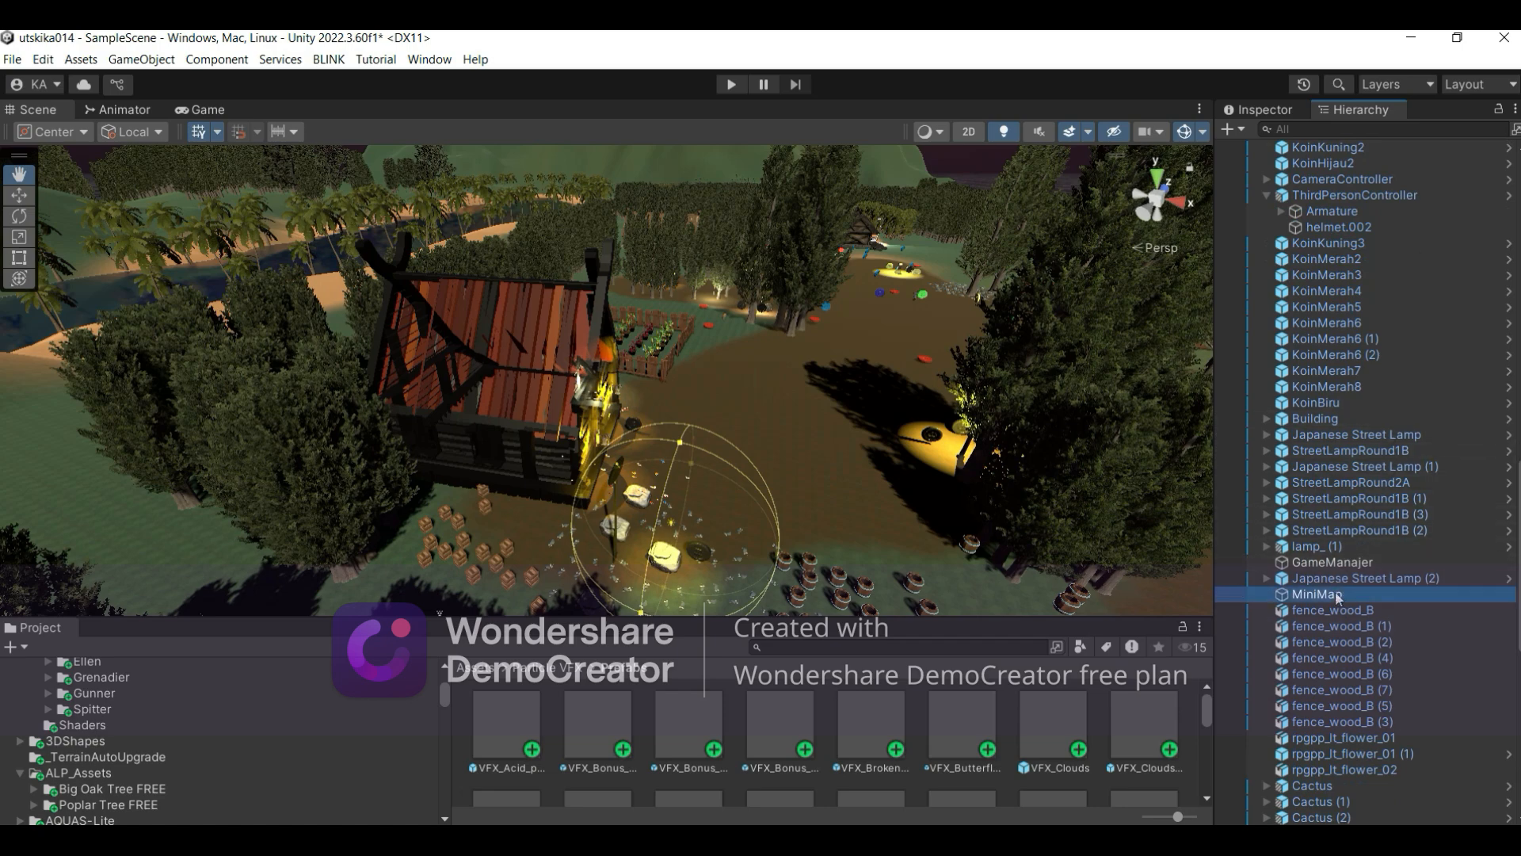
pyautogui.scroll(-5, 1338, 602)
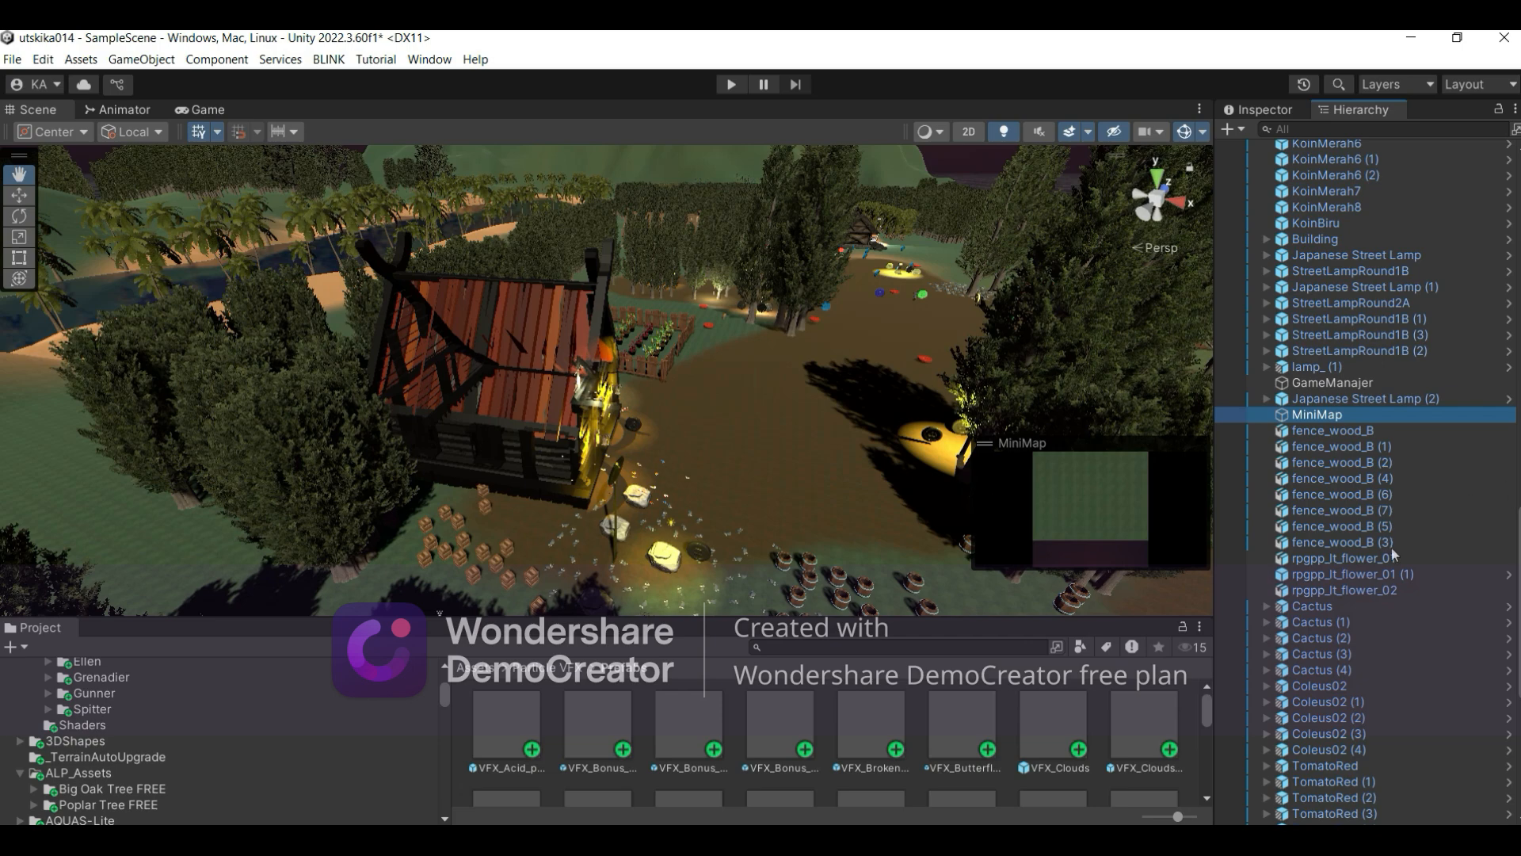
pyautogui.scroll(-4, 1347, 598)
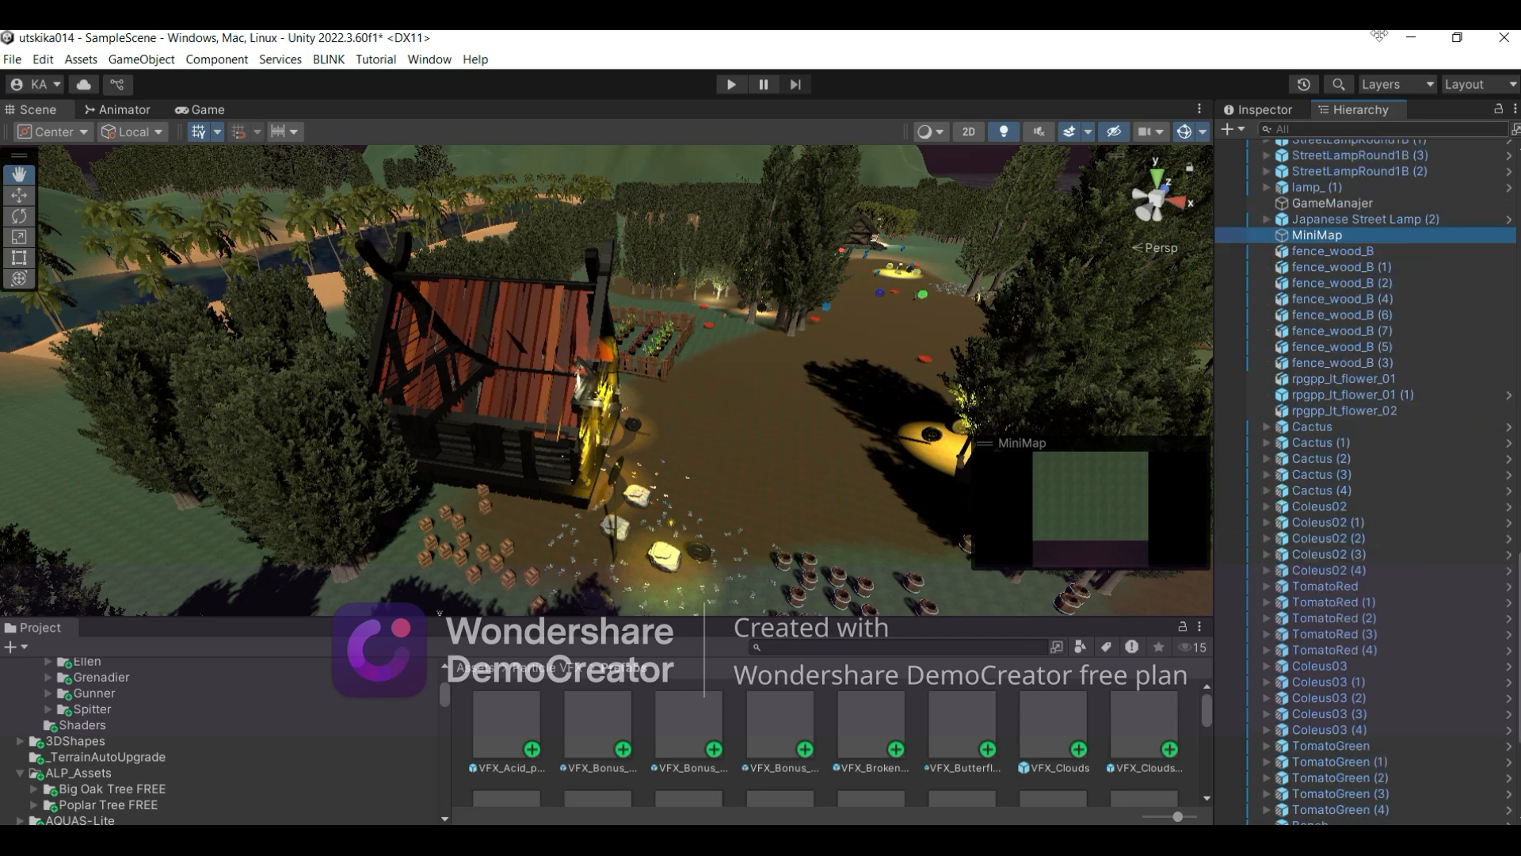
pyautogui.scroll(-6, 1424, 481)
pyautogui.scroll(18, 1424, 482)
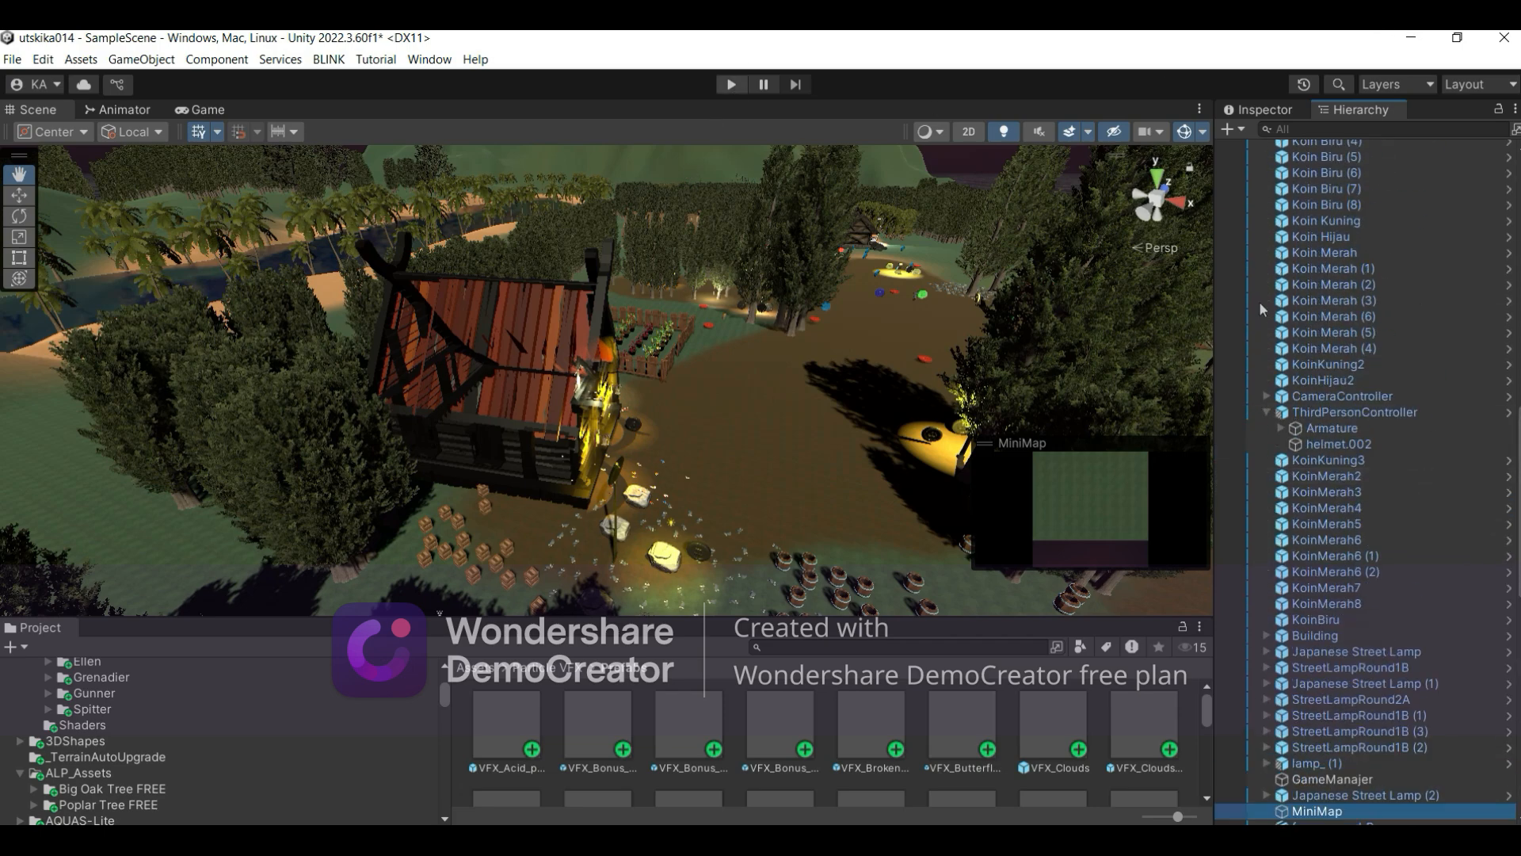
# Step: Switch the scene to 2D and zoom out to view the whole Canvas UI layout with score, timer and health
pyautogui.click(965, 136)
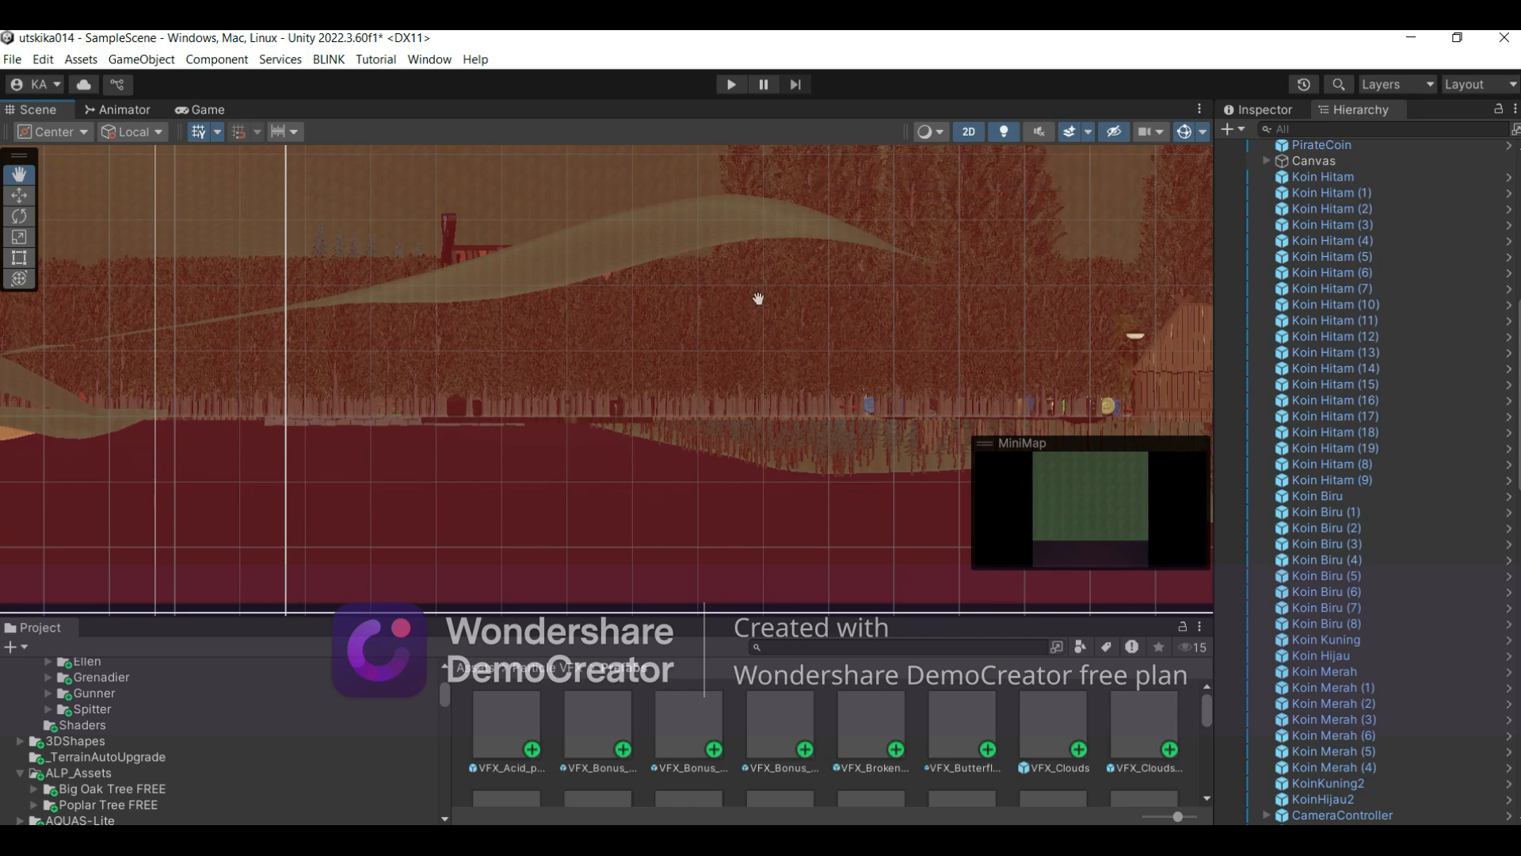
pyautogui.scroll(-2, 758, 297)
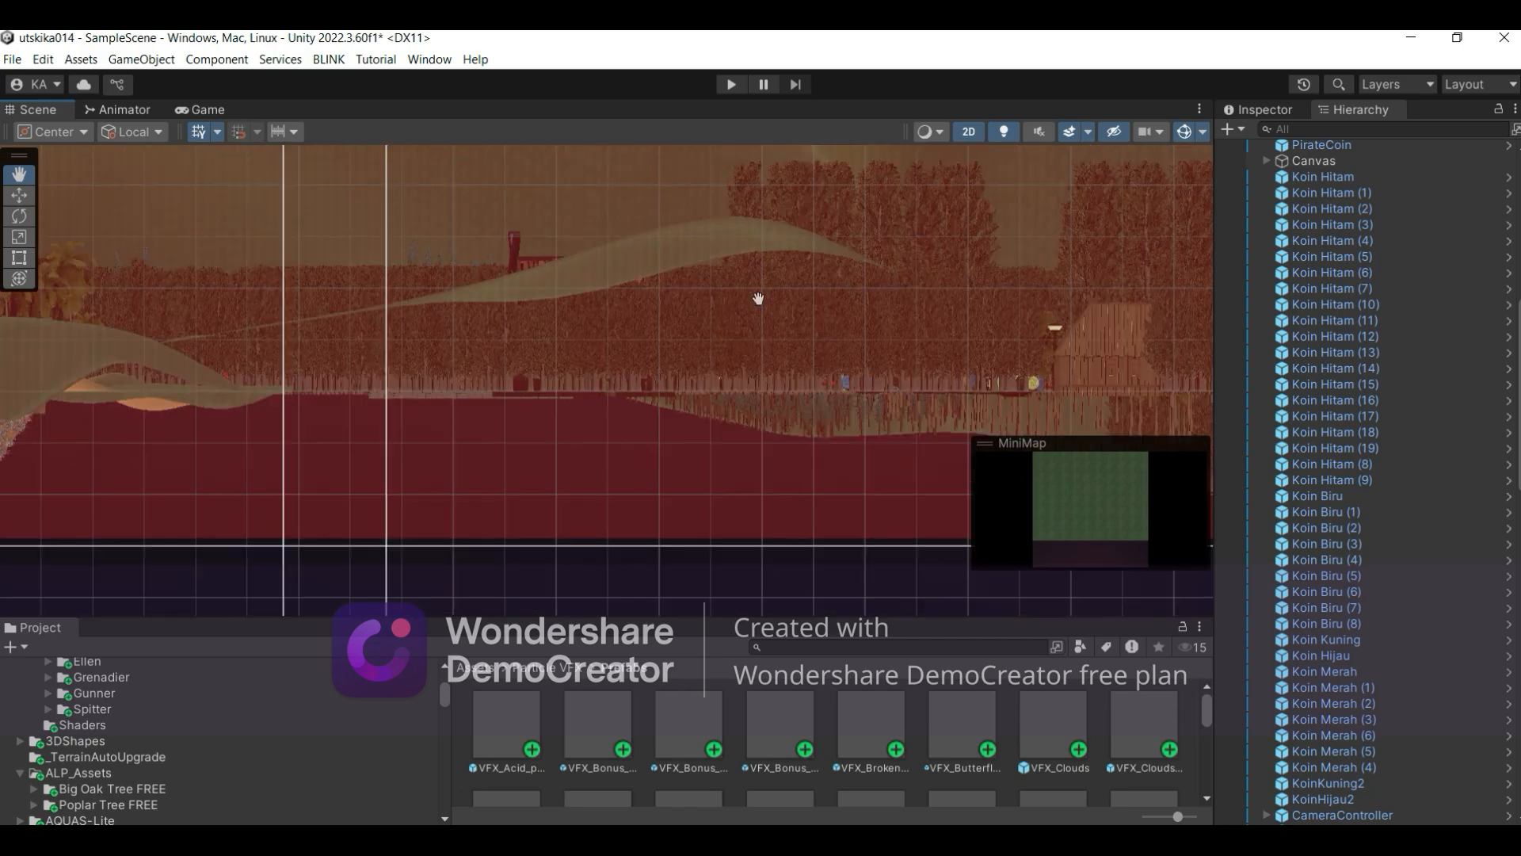
pyautogui.scroll(-2, 759, 298)
pyautogui.scroll(-3, 759, 298)
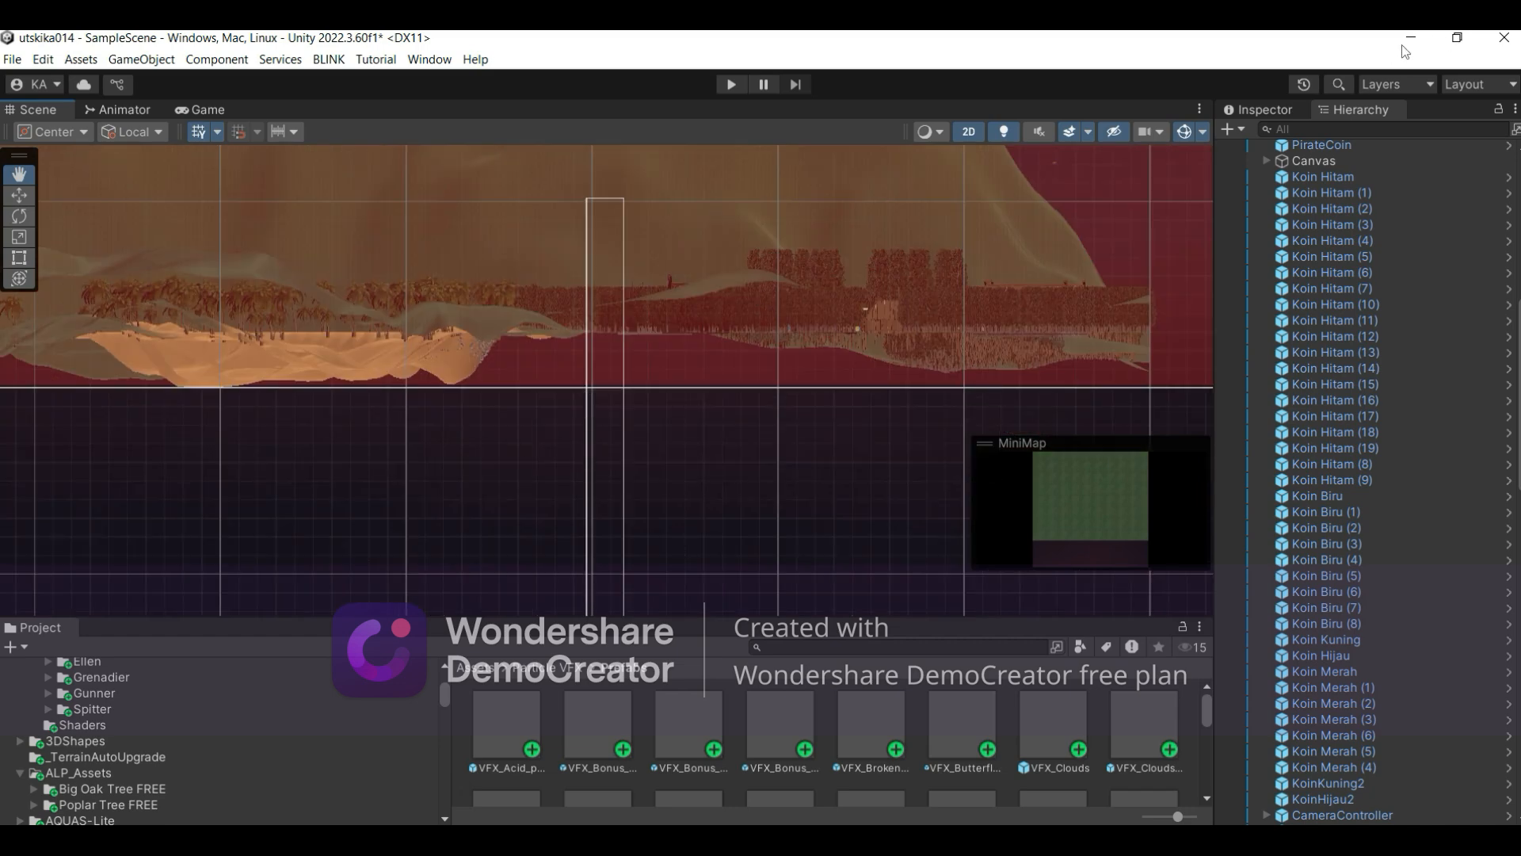
pyautogui.scroll(-4, 839, 260)
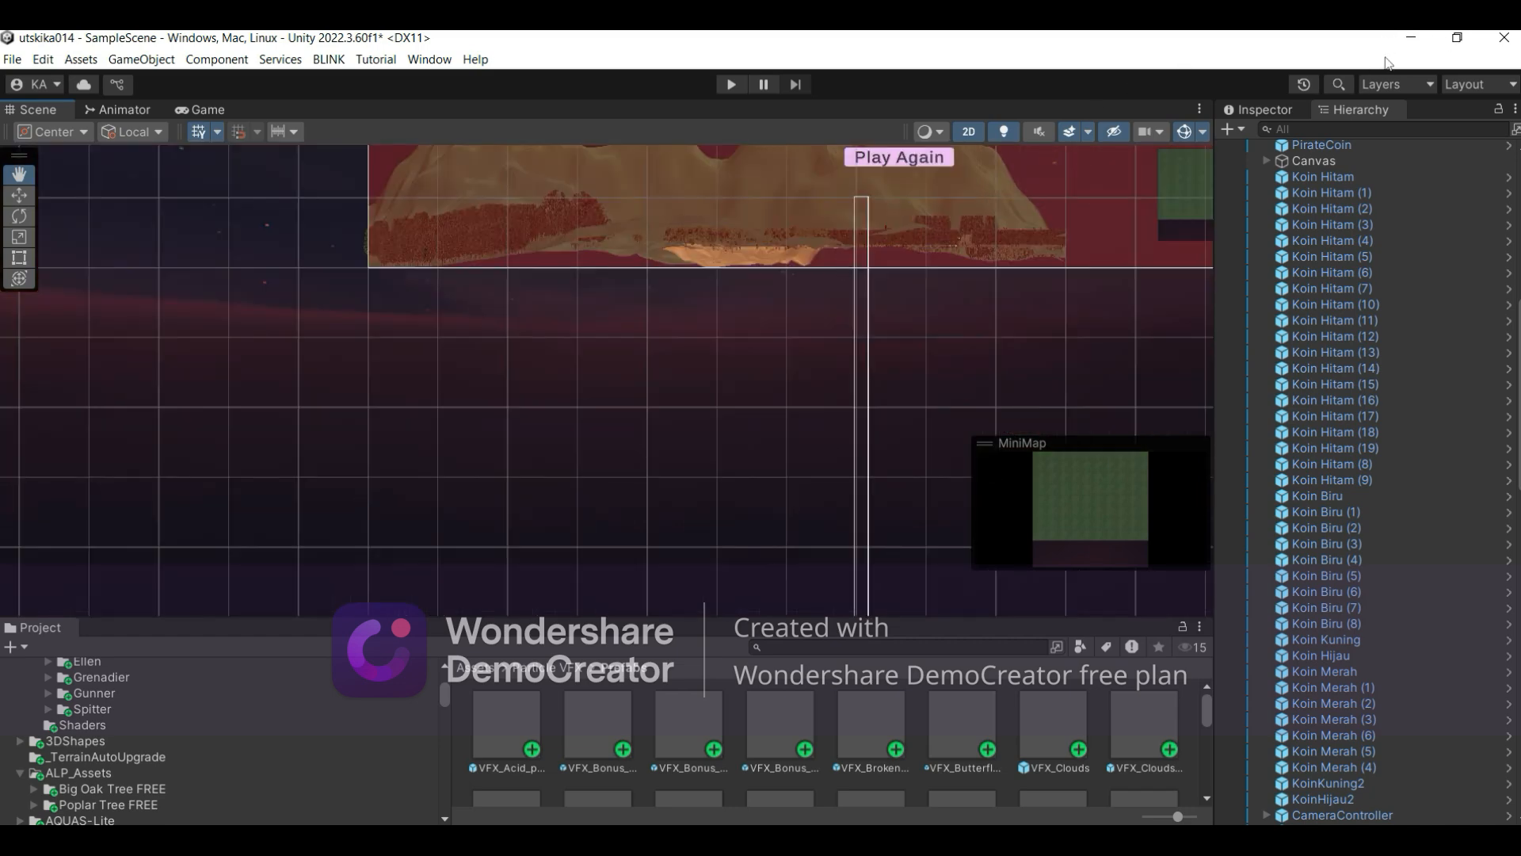
pyautogui.click(1409, 44)
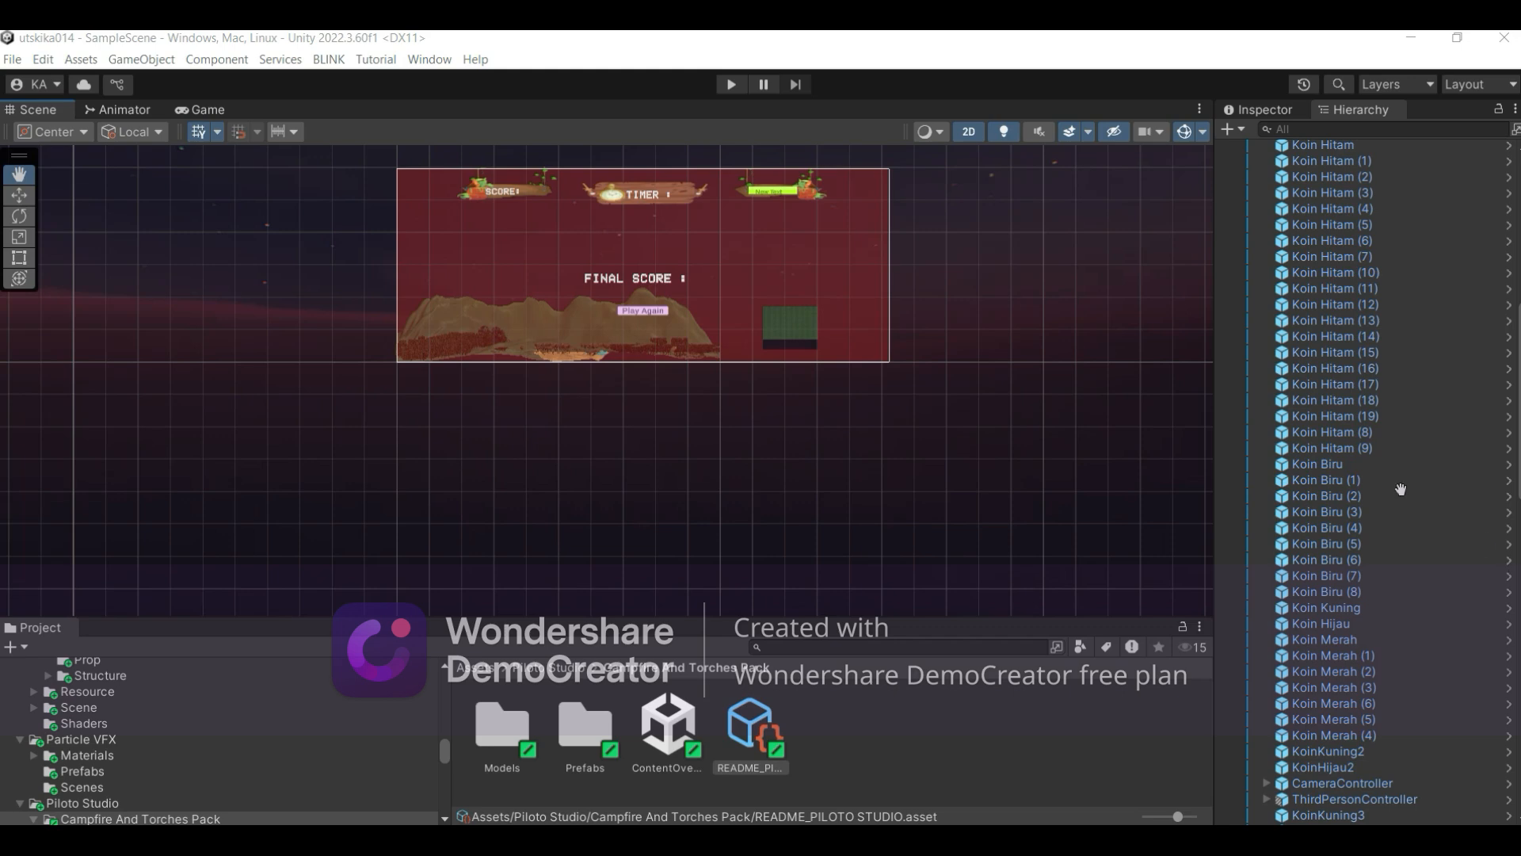
# Step: Look through the street lamp, firefly, butterfly and coin objects around Canvas in the scene hierarchy
pyautogui.scroll(3, 1371, 476)
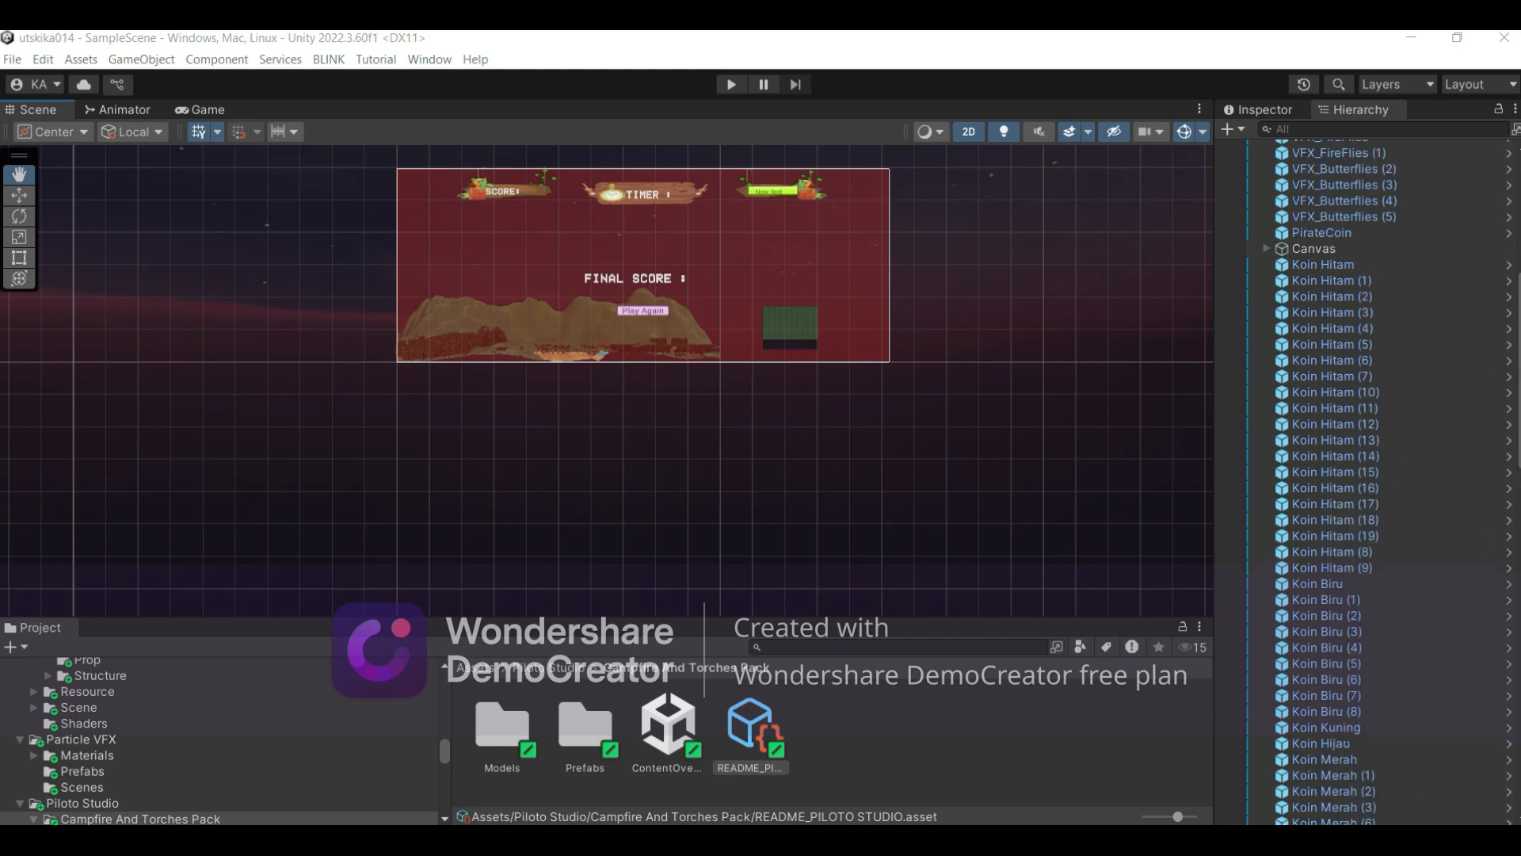
pyautogui.scroll(6, 1370, 476)
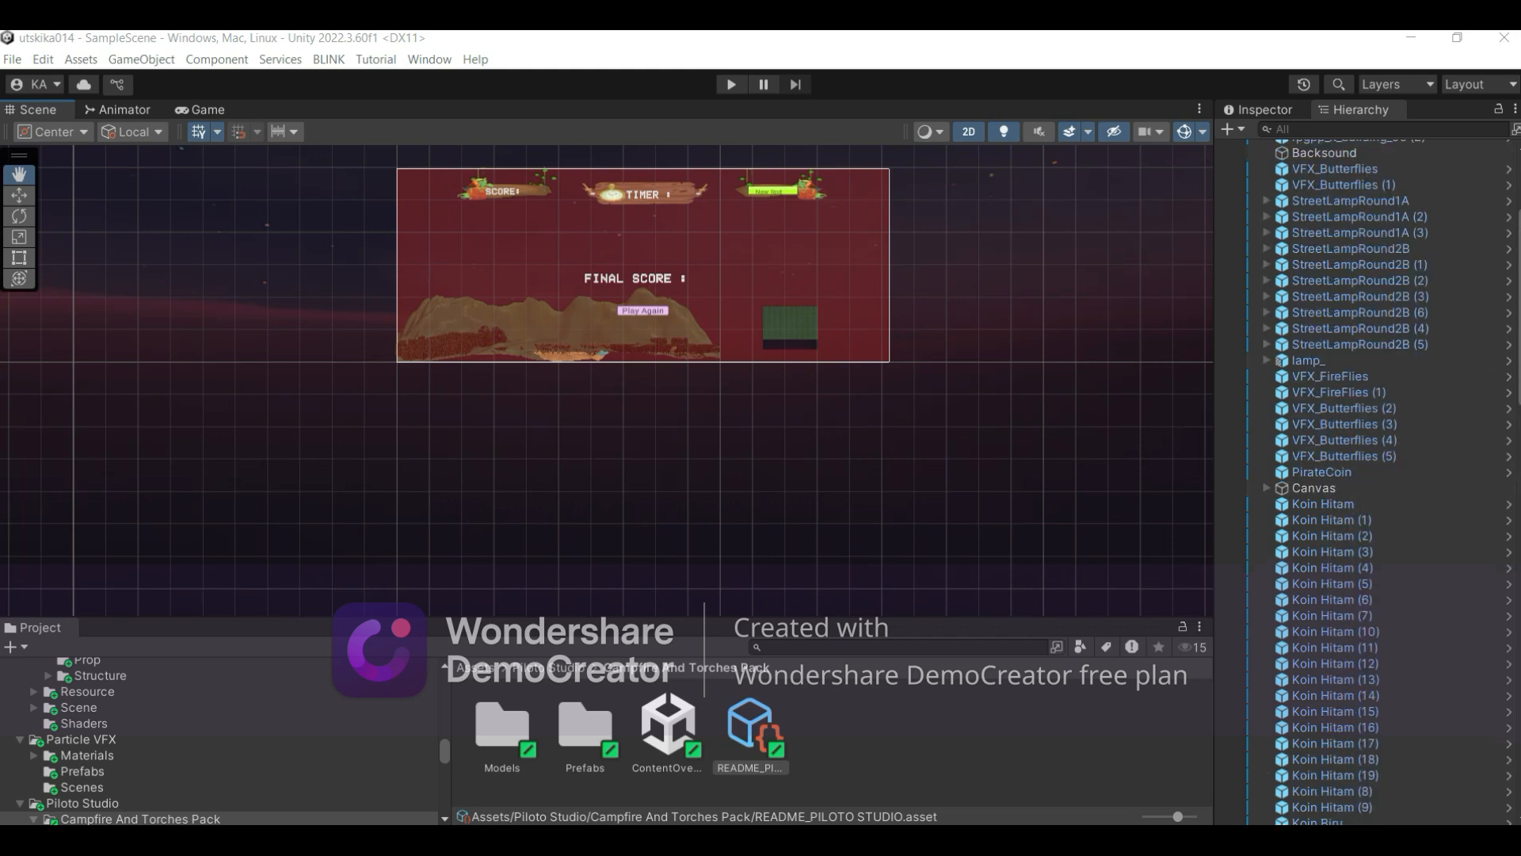
pyautogui.scroll(-3, 1301, 472)
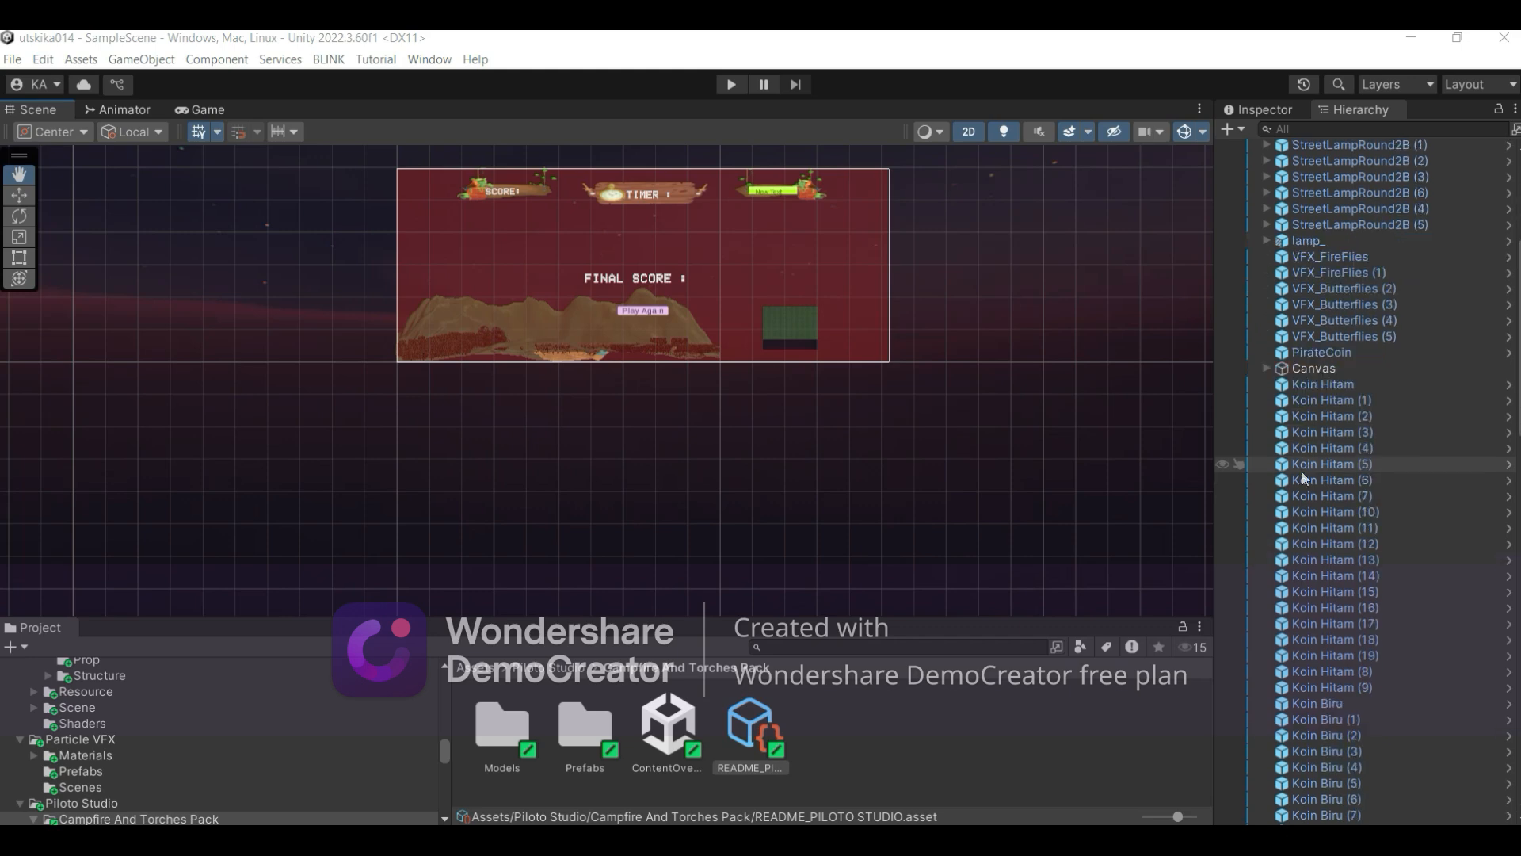
pyautogui.scroll(-2, 1301, 472)
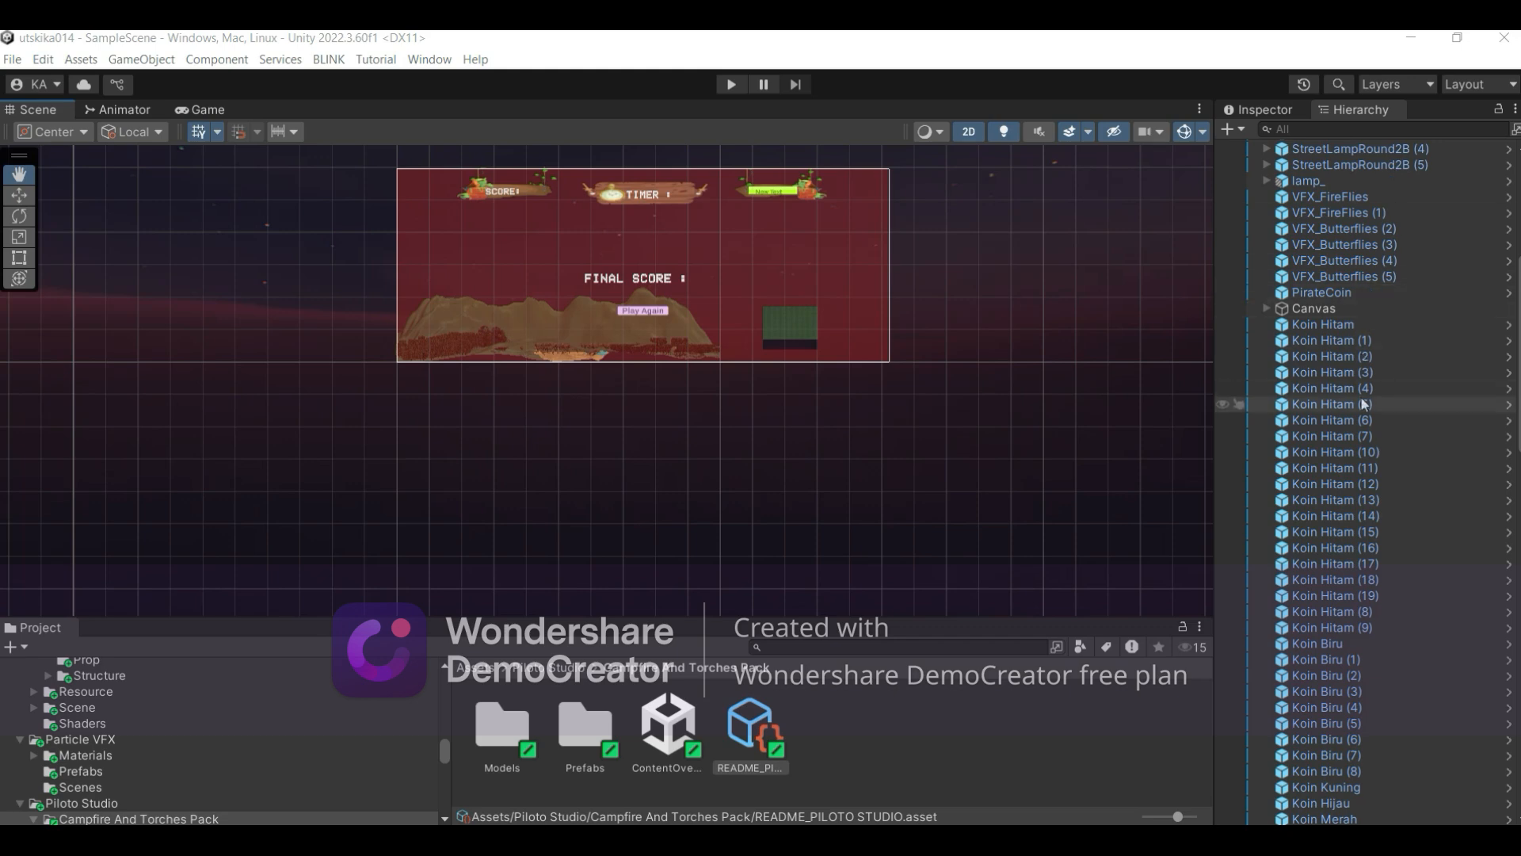
# Step: Read the coin, lamp and timer requirements in the UTS PDF in Chrome, and inspect a blue coin's Coin script back in Unity
pyautogui.hotkey('alt', 'Tab')
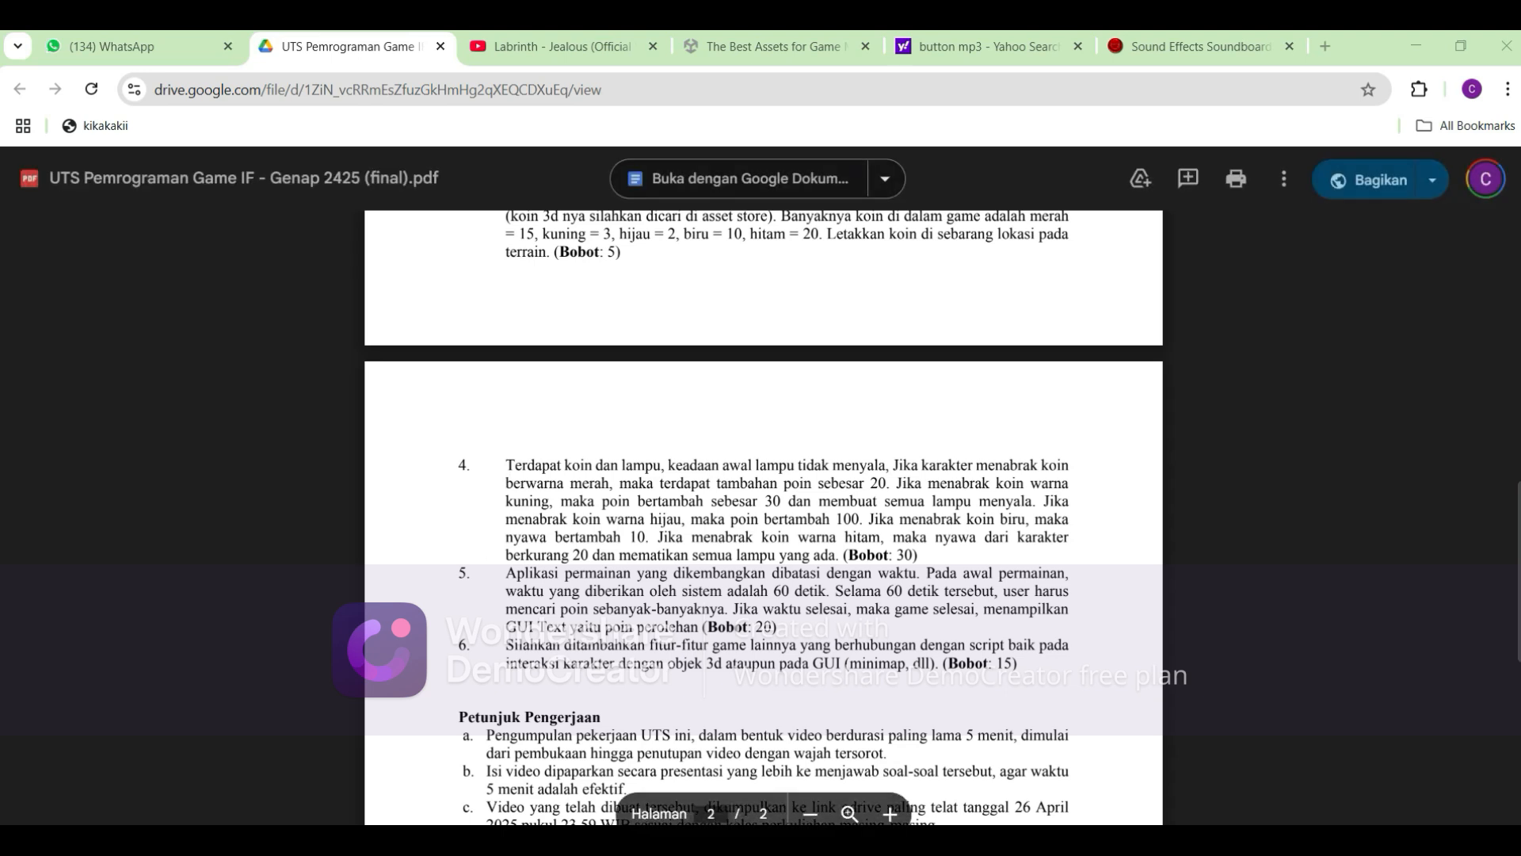
pyautogui.hotkey('alt', 'Tab')
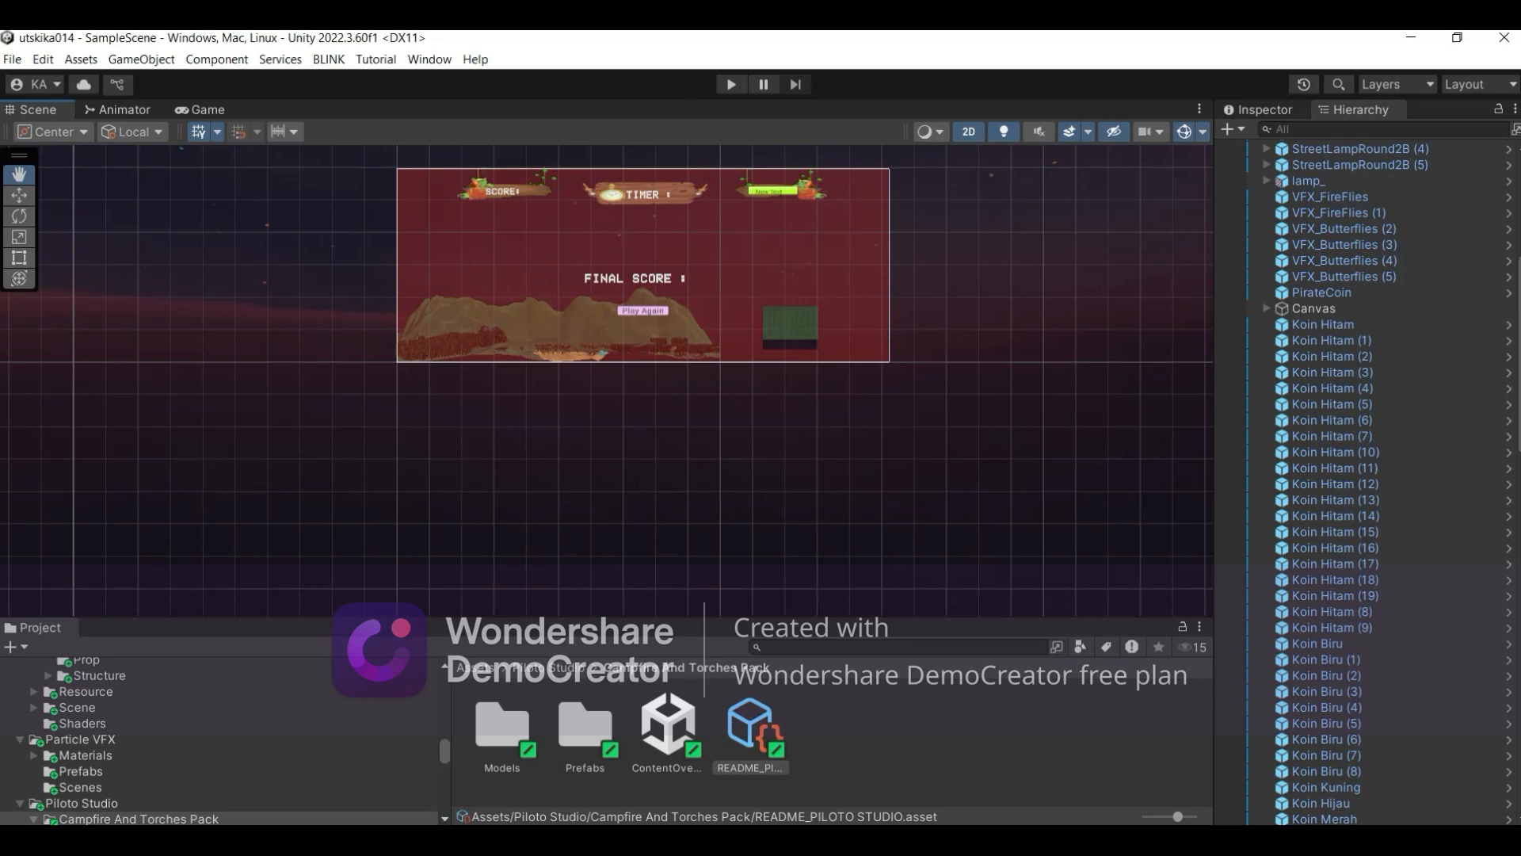
pyautogui.hotkey('alt', 'Tab')
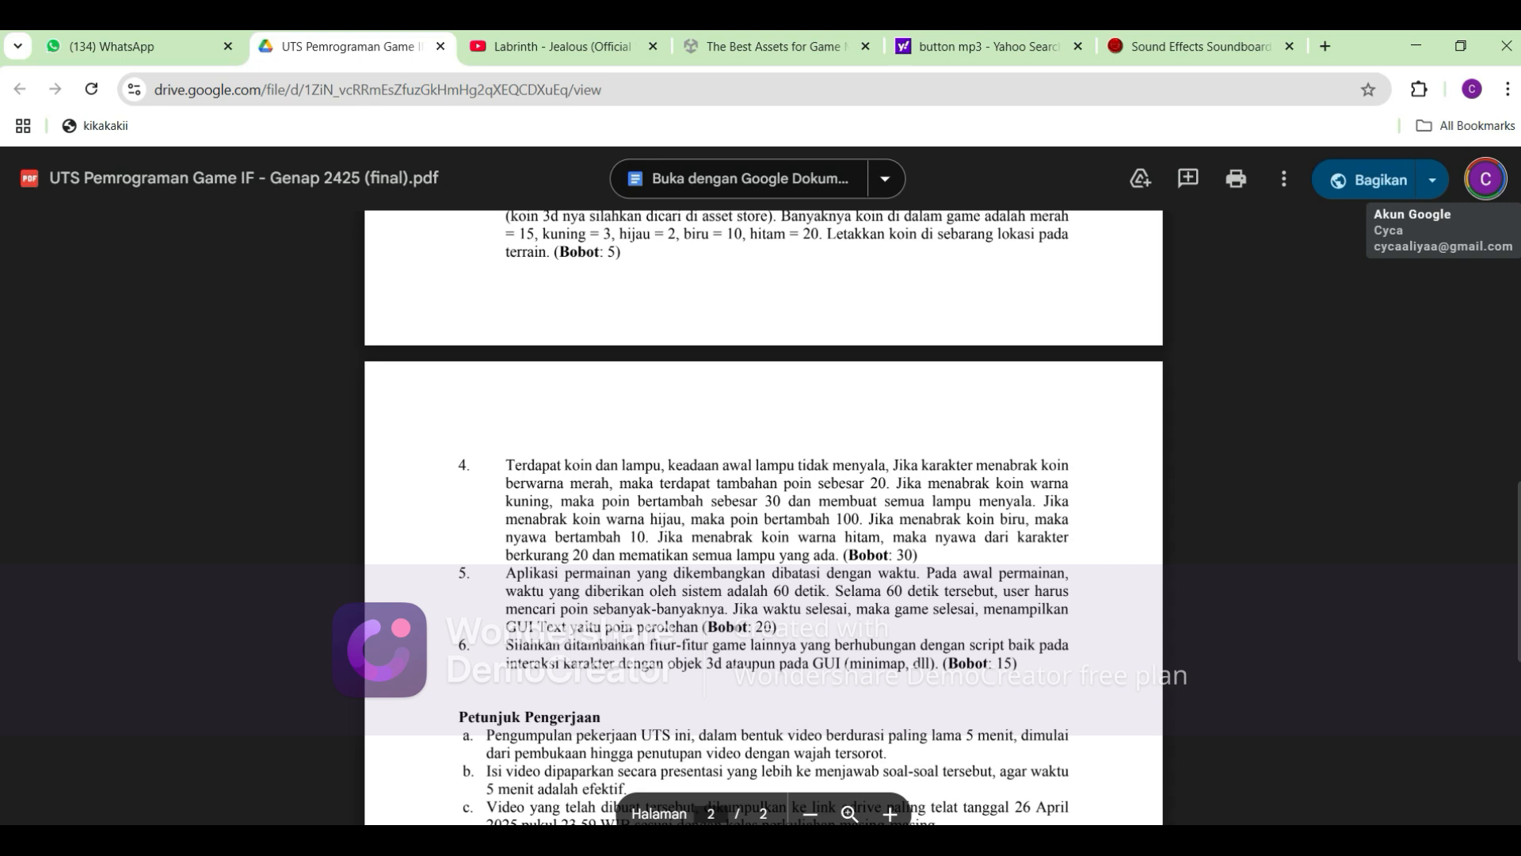
pyautogui.hotkey('alt', 'Tab')
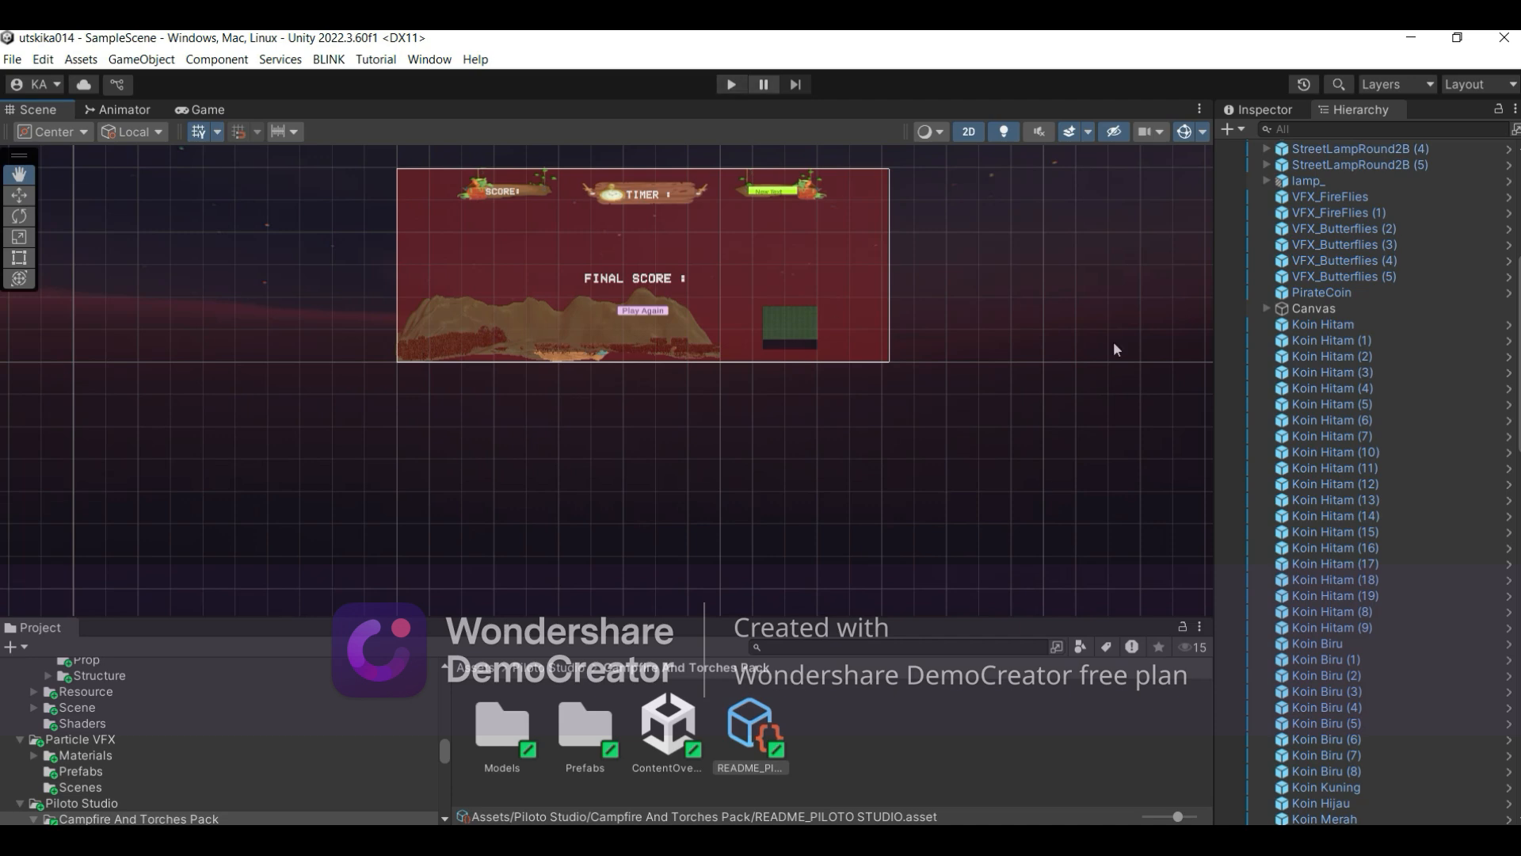
pyautogui.moveTo(655, 840)
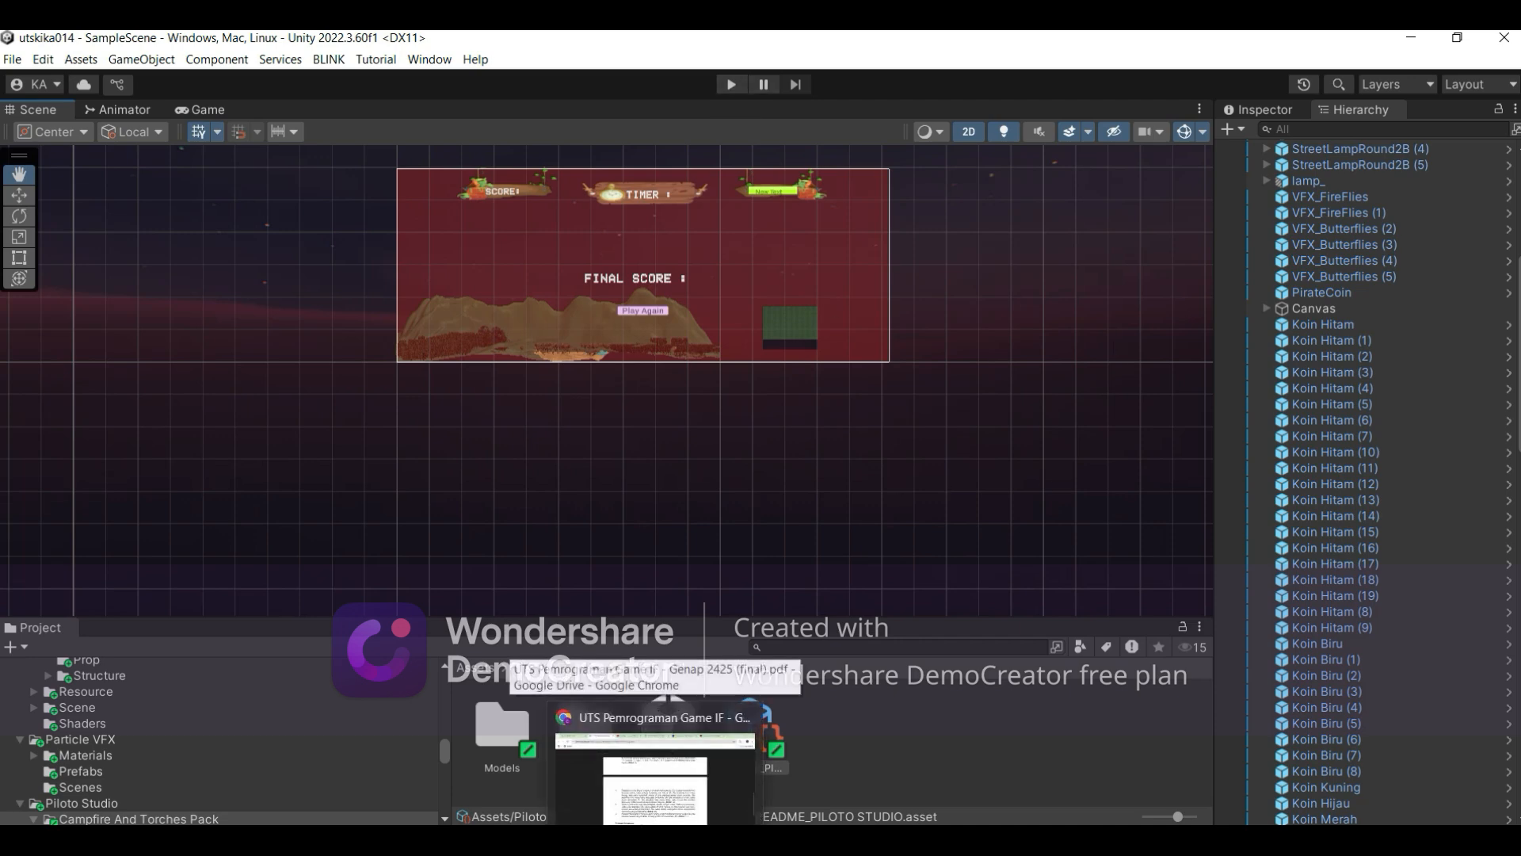
pyautogui.click(1305, 339)
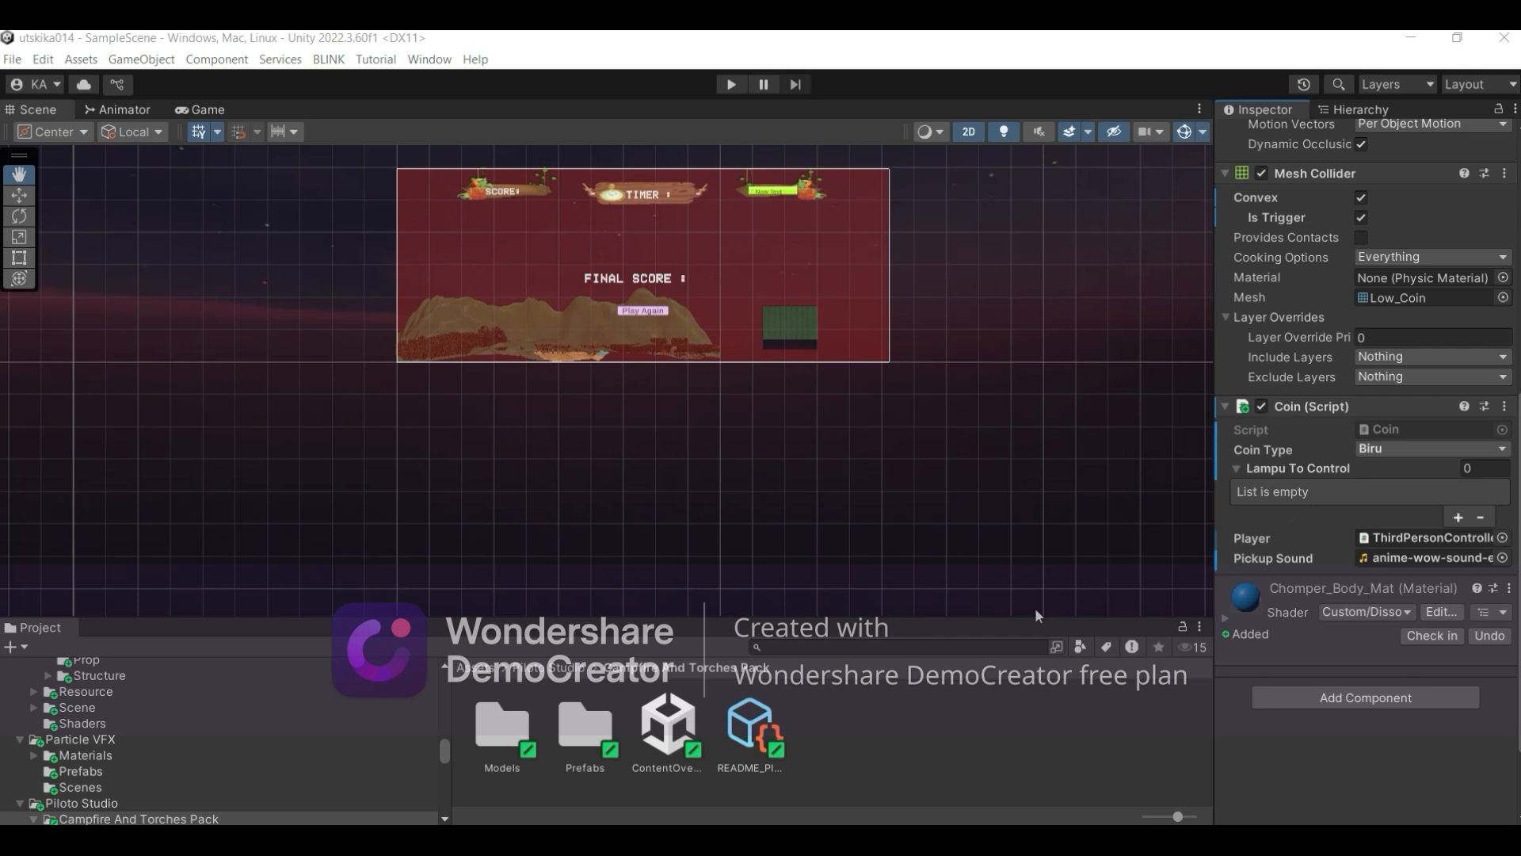
# Step: Switch to Chrome and open the Myinstants Sound Effects Soundboard page to browse its sounds
pyautogui.moveTo(655, 849)
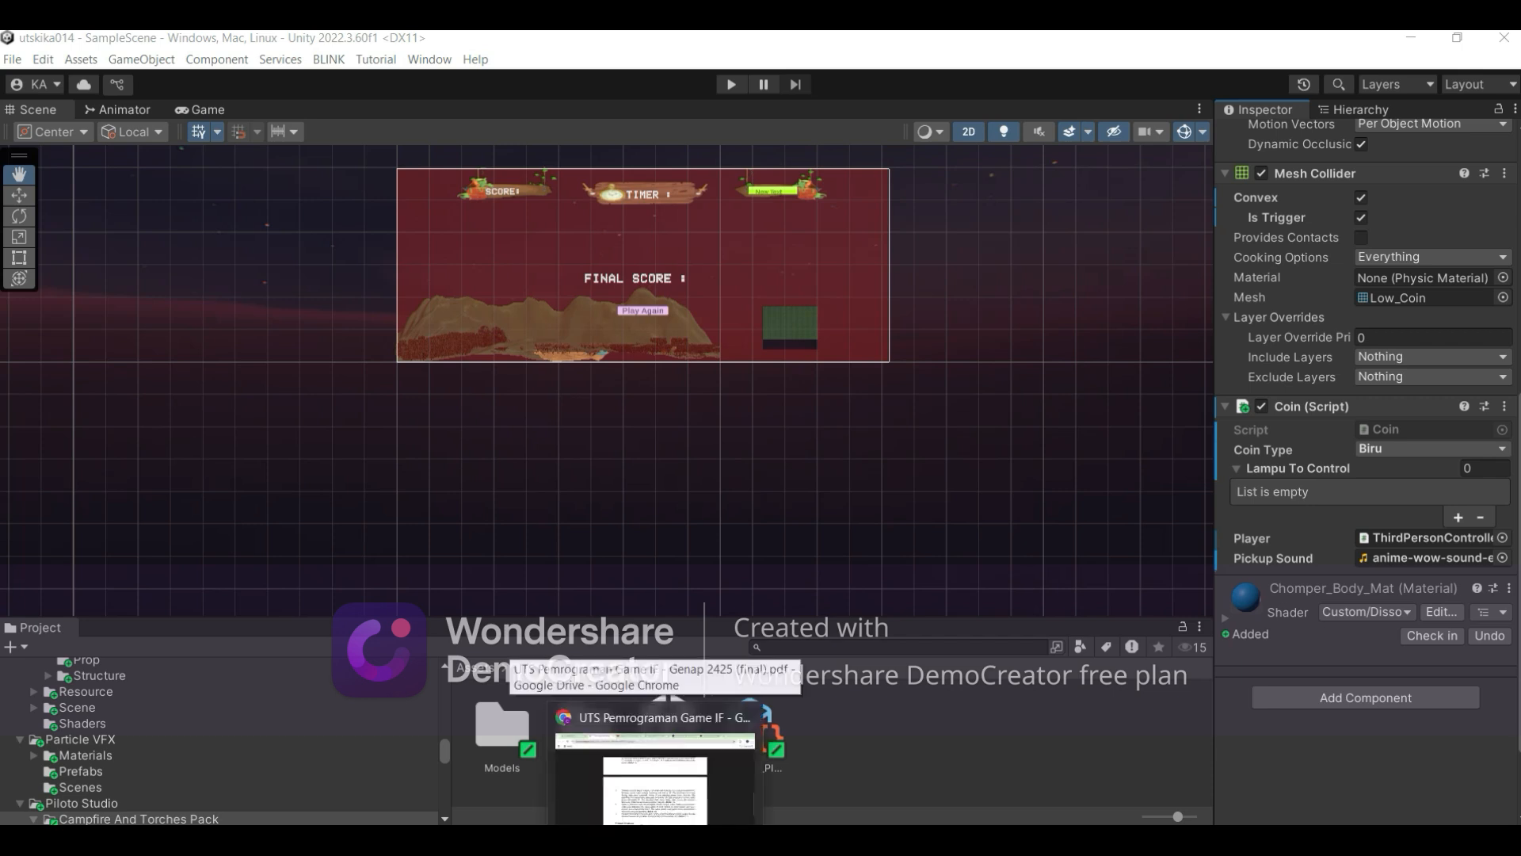
pyautogui.click(655, 760)
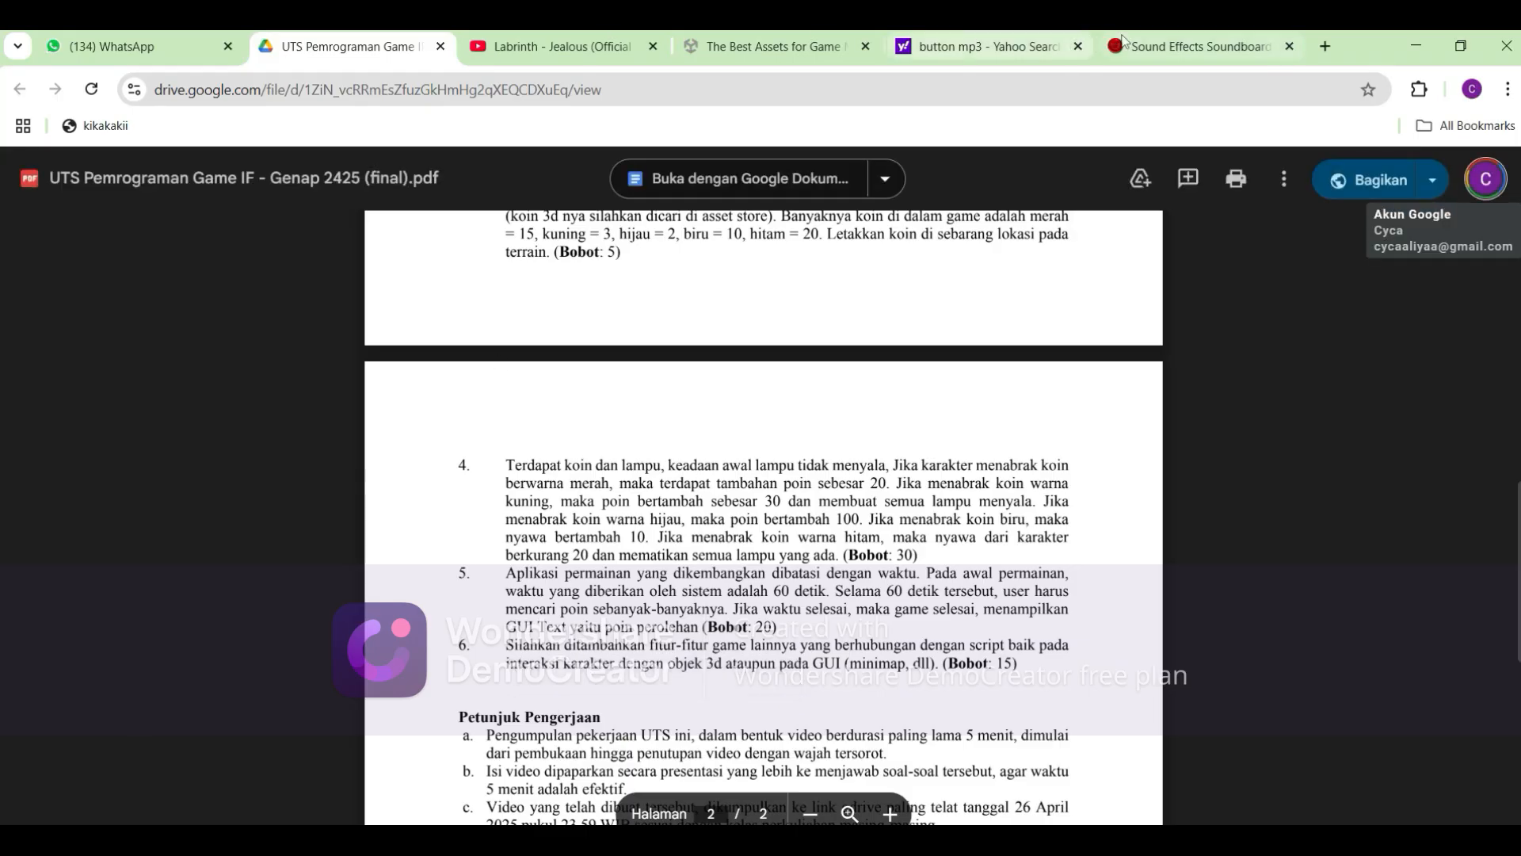
pyautogui.click(1157, 44)
pyautogui.scroll(3, 1074, 540)
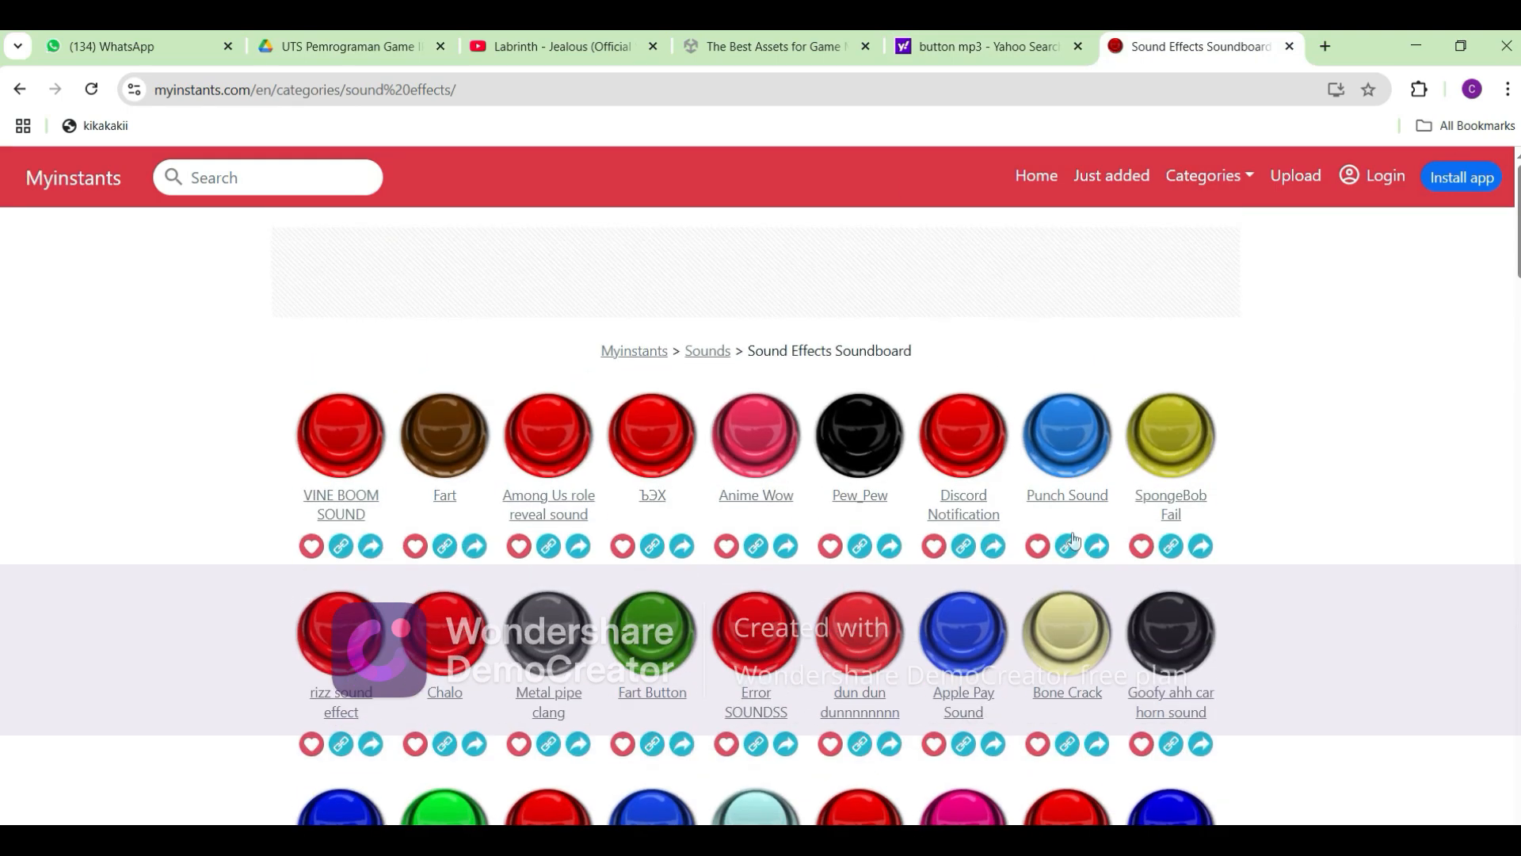
pyautogui.scroll(-1, 1074, 540)
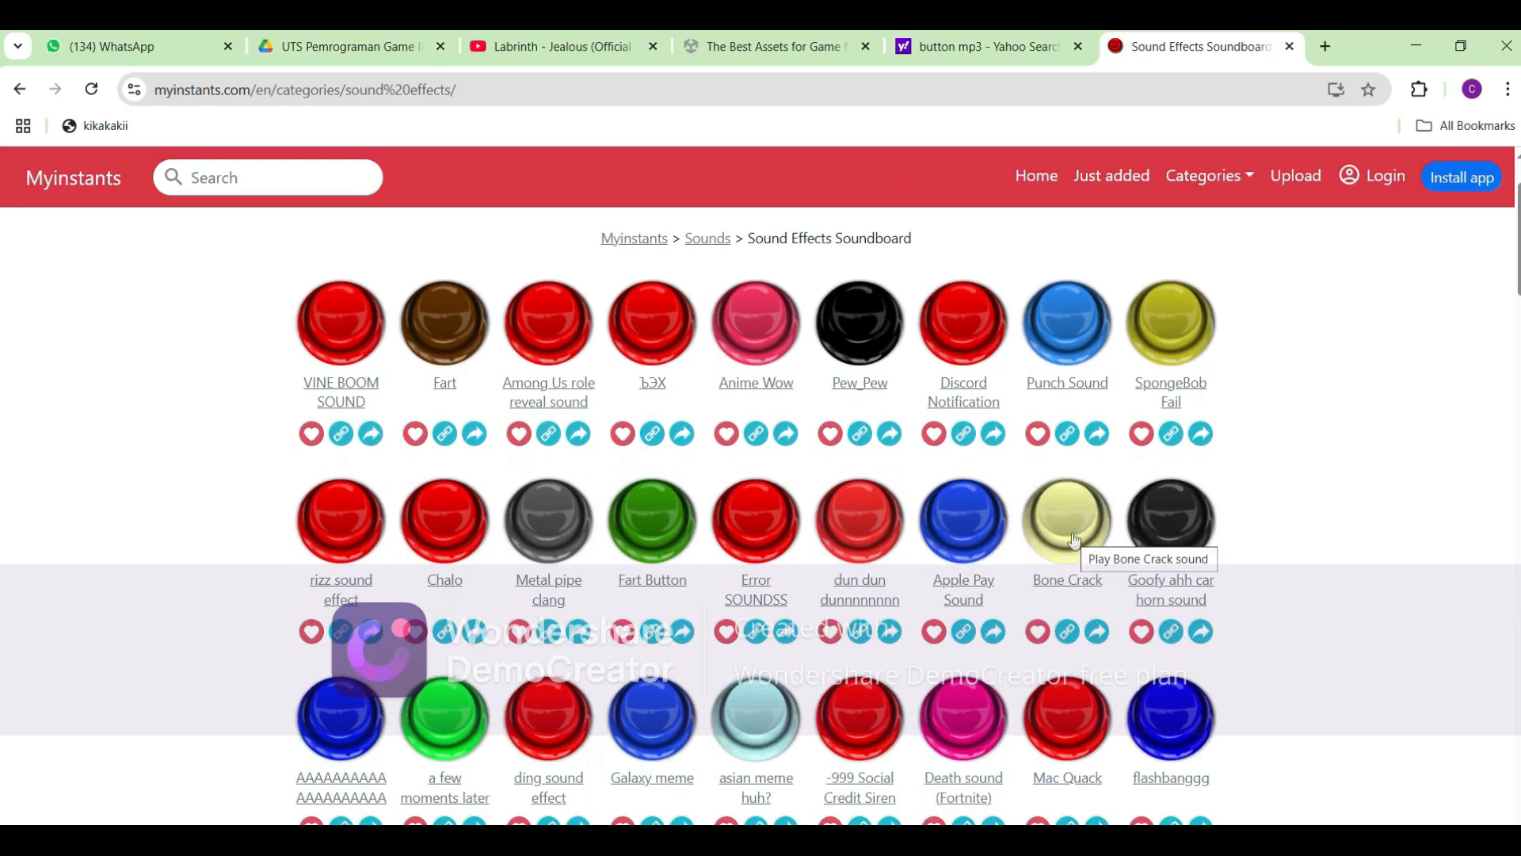
pyautogui.scroll(-1, 1073, 540)
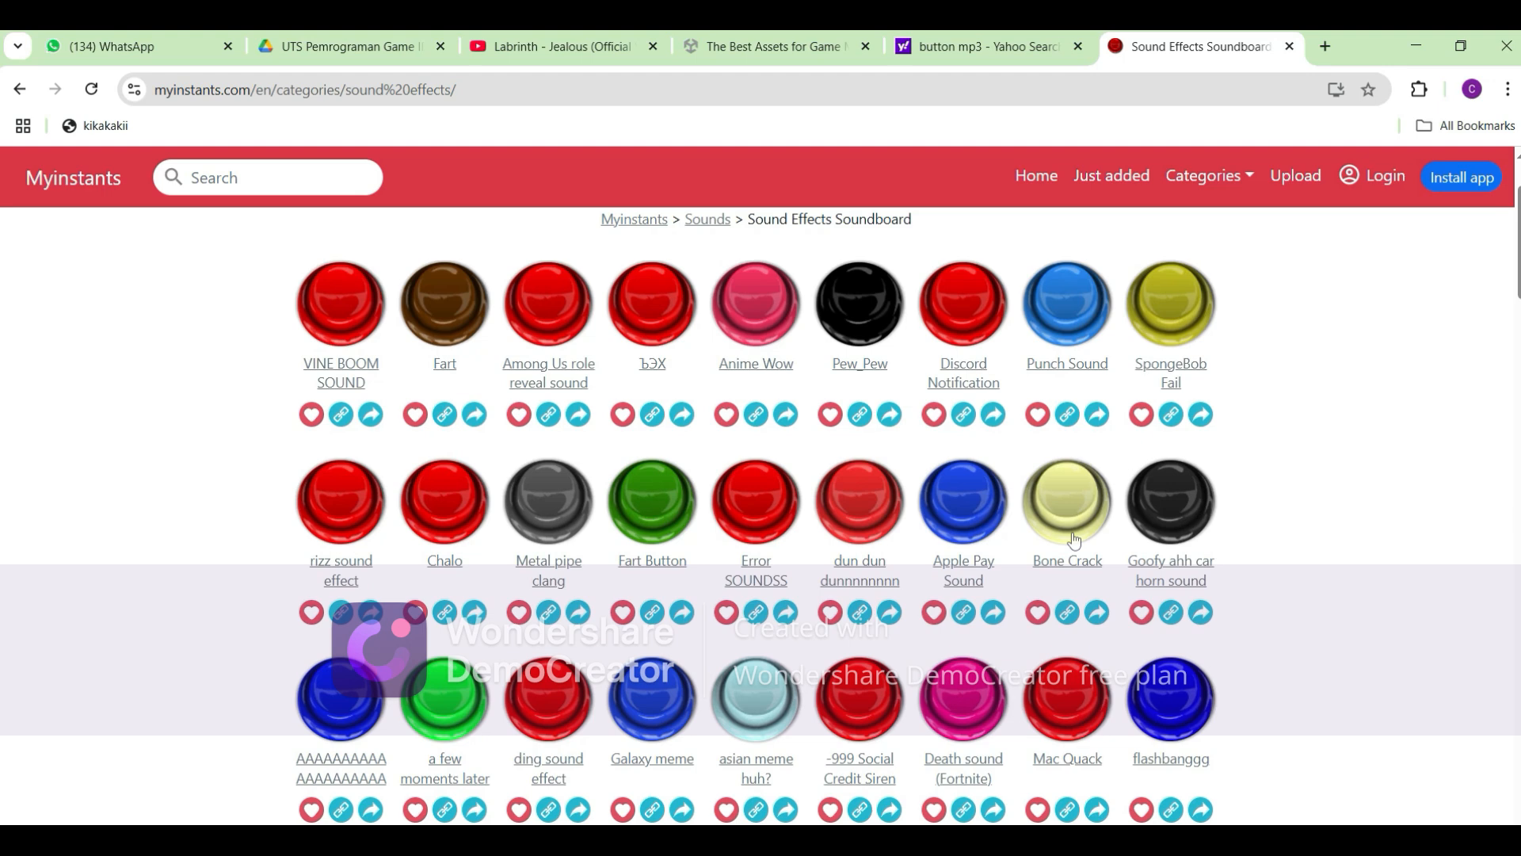
# Step: Play the Discord Notification, Punch Sound, SpongeBob Fail, Anime Wow and Goofy ahh car horn samples, and return to Unity
pyautogui.click(980, 307)
pyautogui.click(1083, 317)
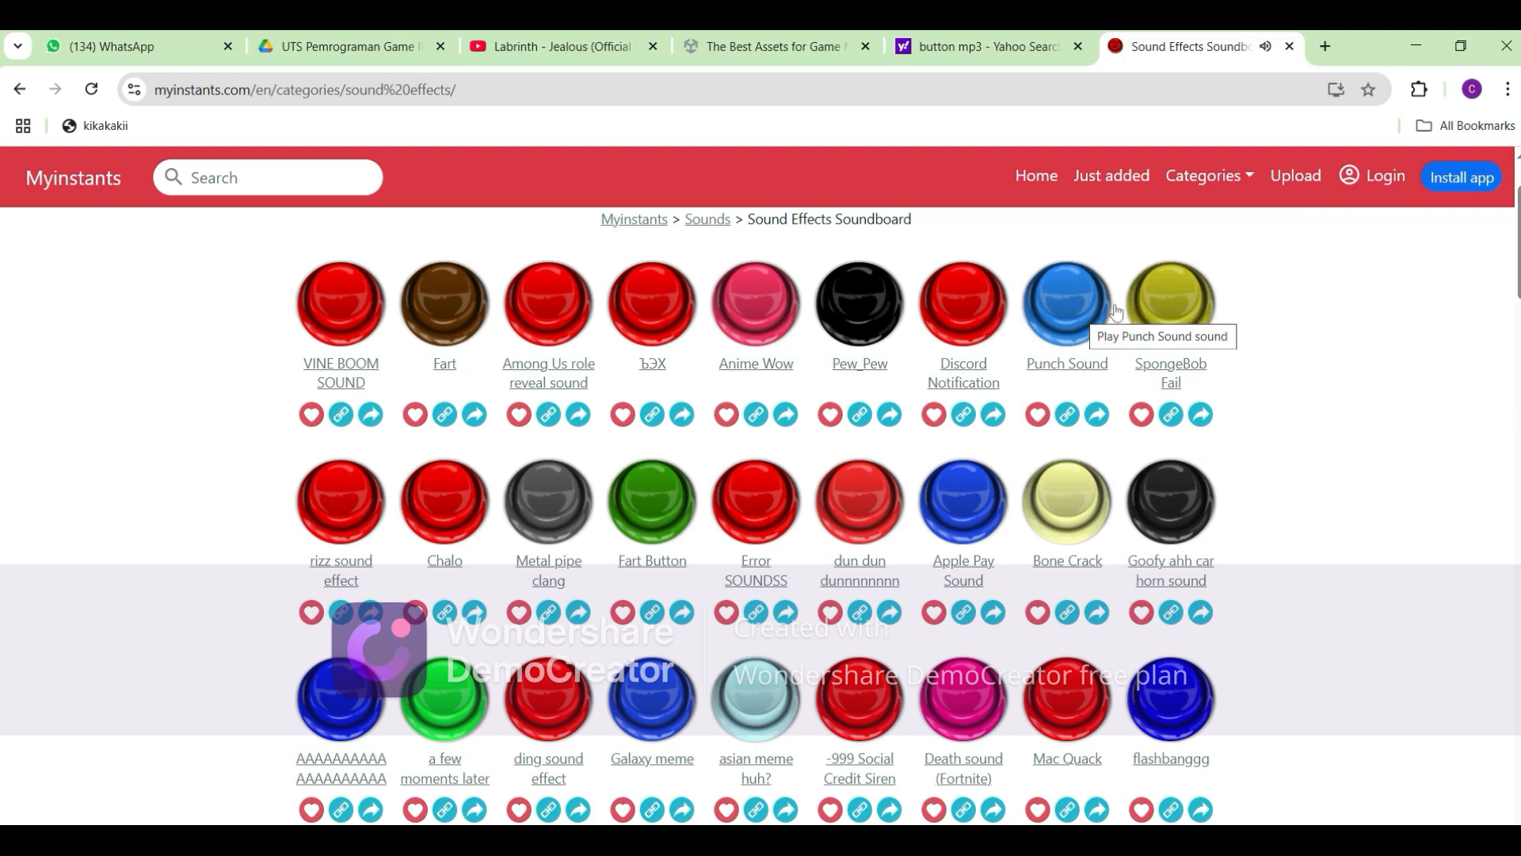
pyautogui.click(1157, 312)
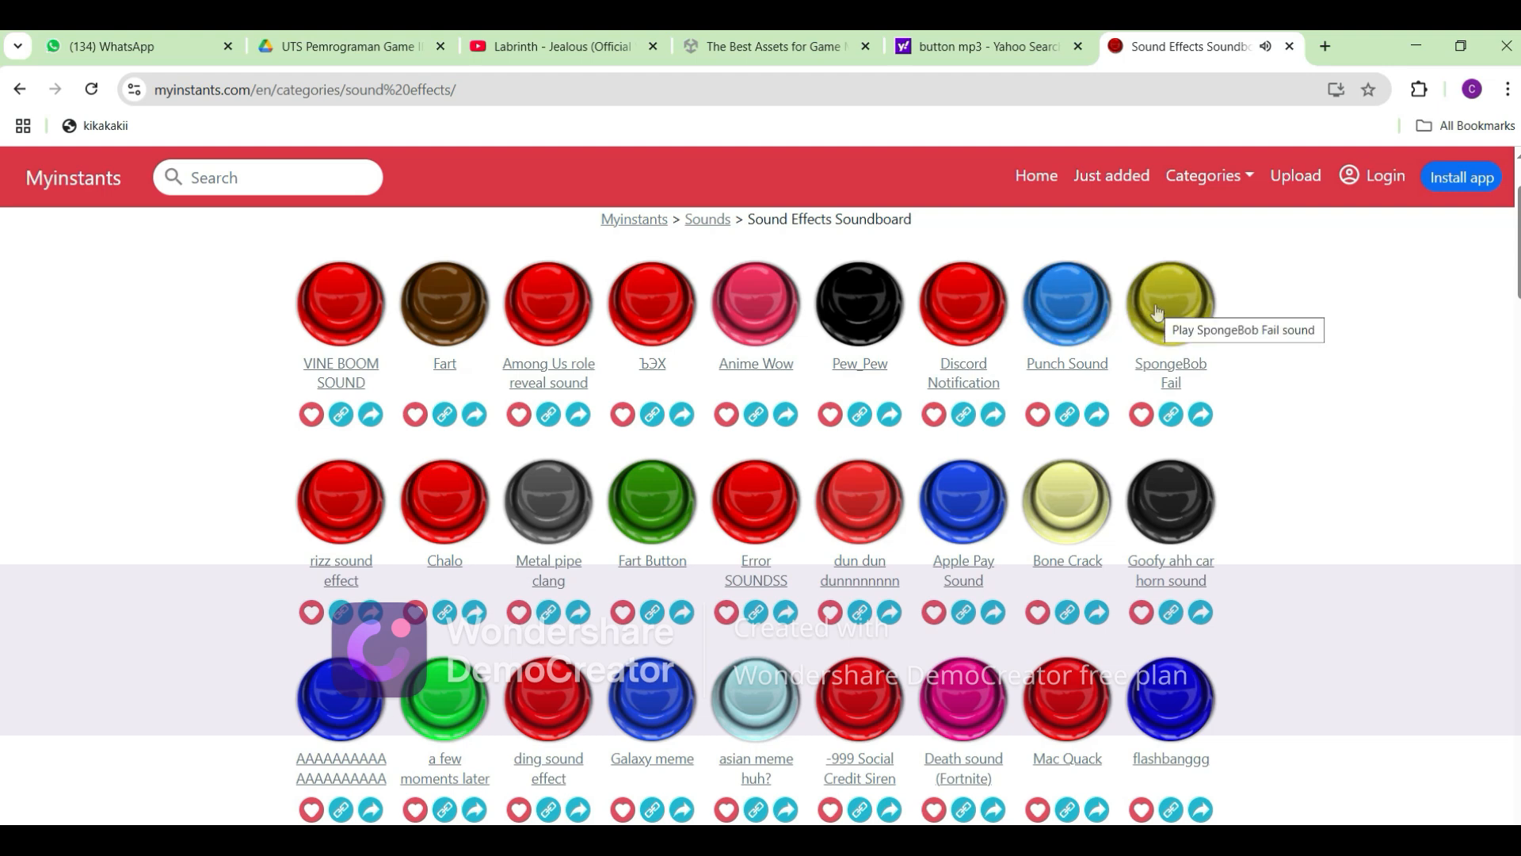
pyautogui.click(756, 316)
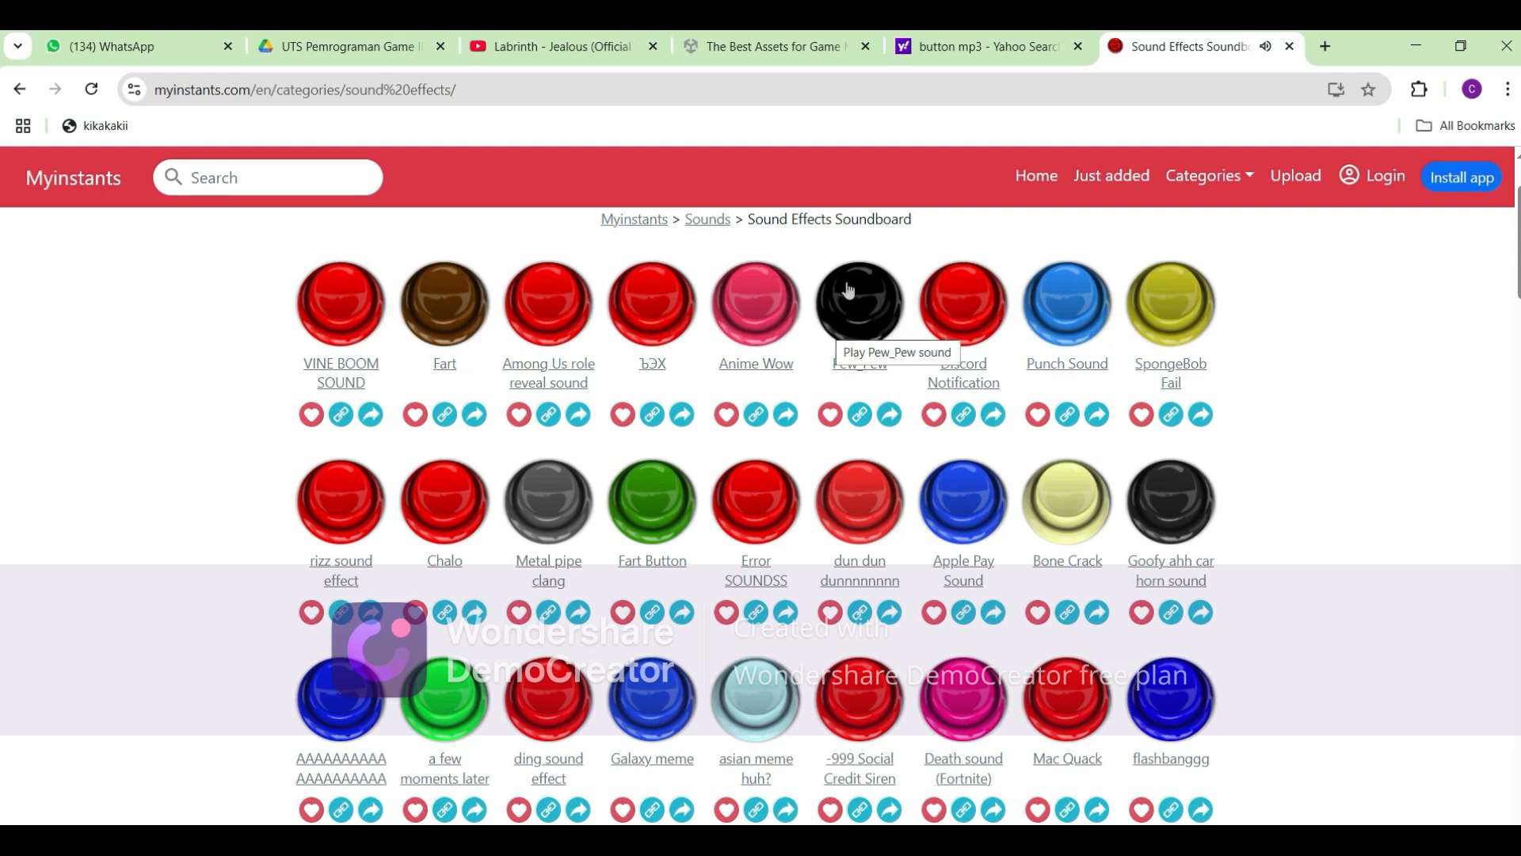
pyautogui.click(1190, 520)
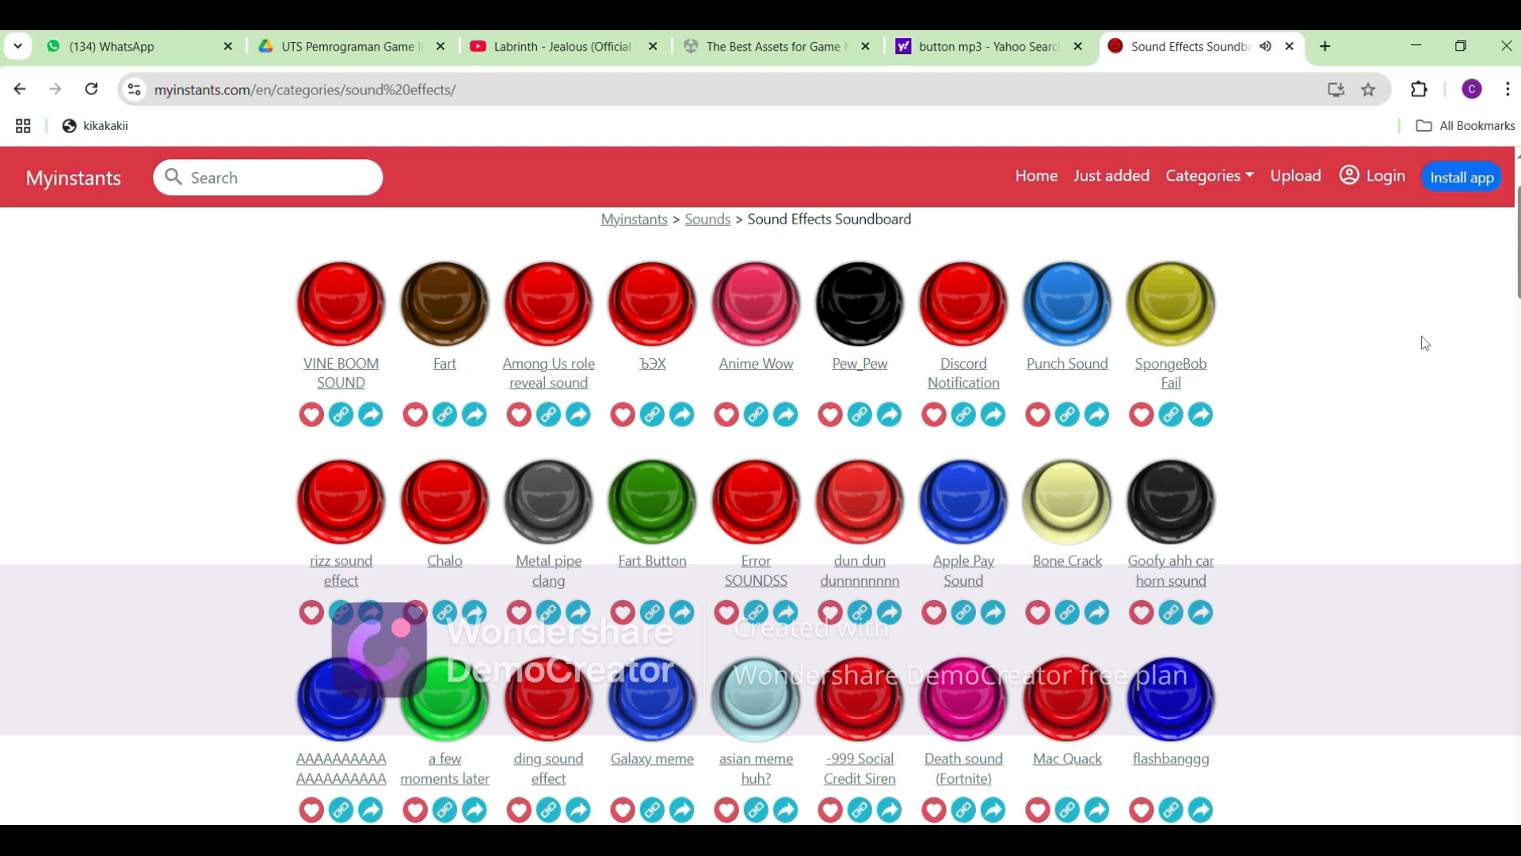
pyautogui.hotkey('alt', 'Tab')
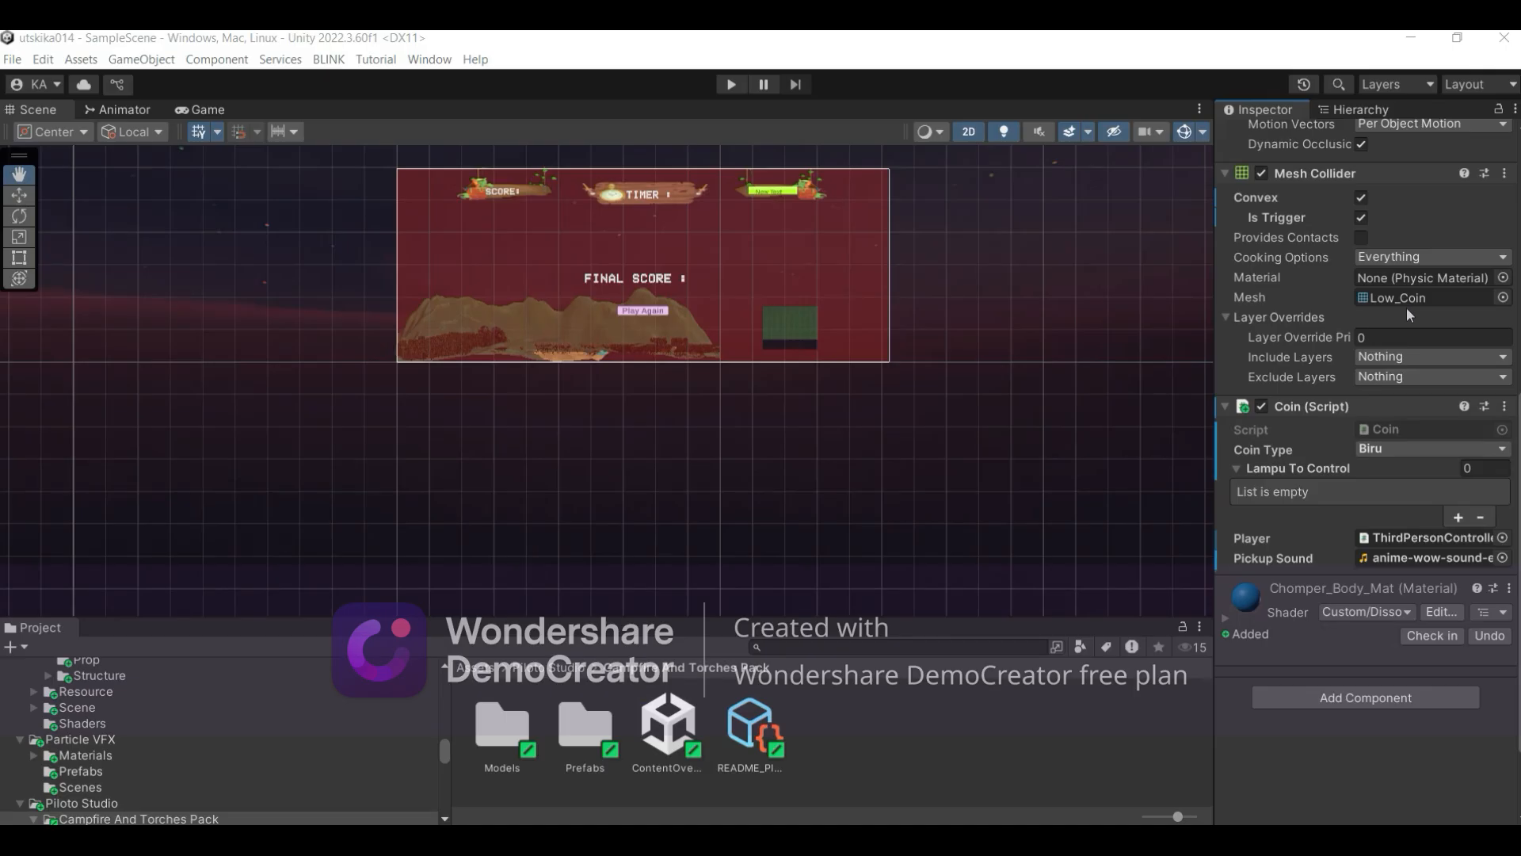
# Step: Start play mode and run the character forward across the meadow, collecting the green coin
pyautogui.click(731, 87)
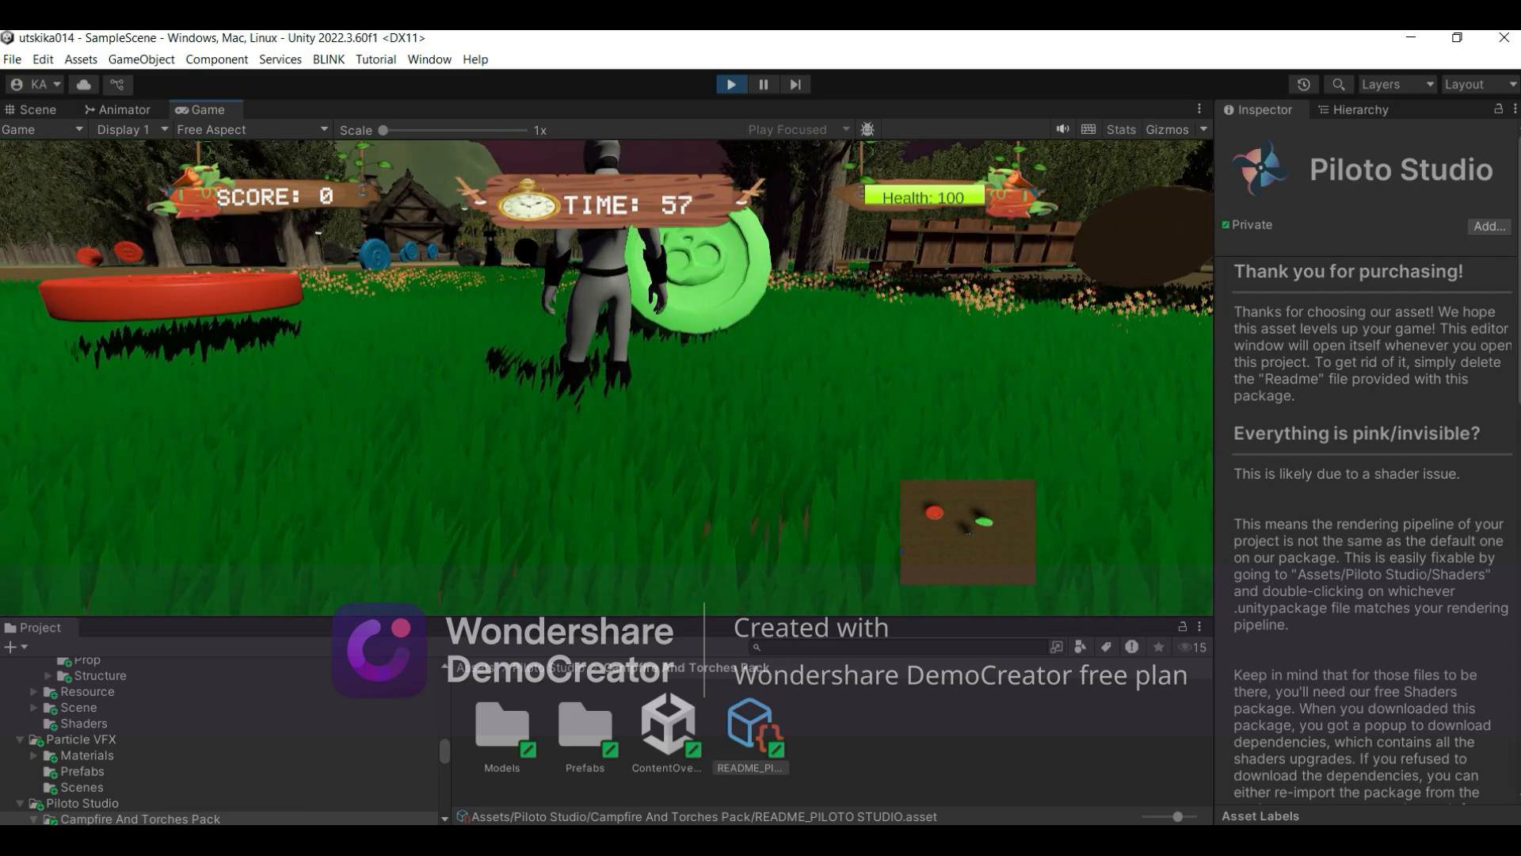
pyautogui.press('w')
pyautogui.press('w')
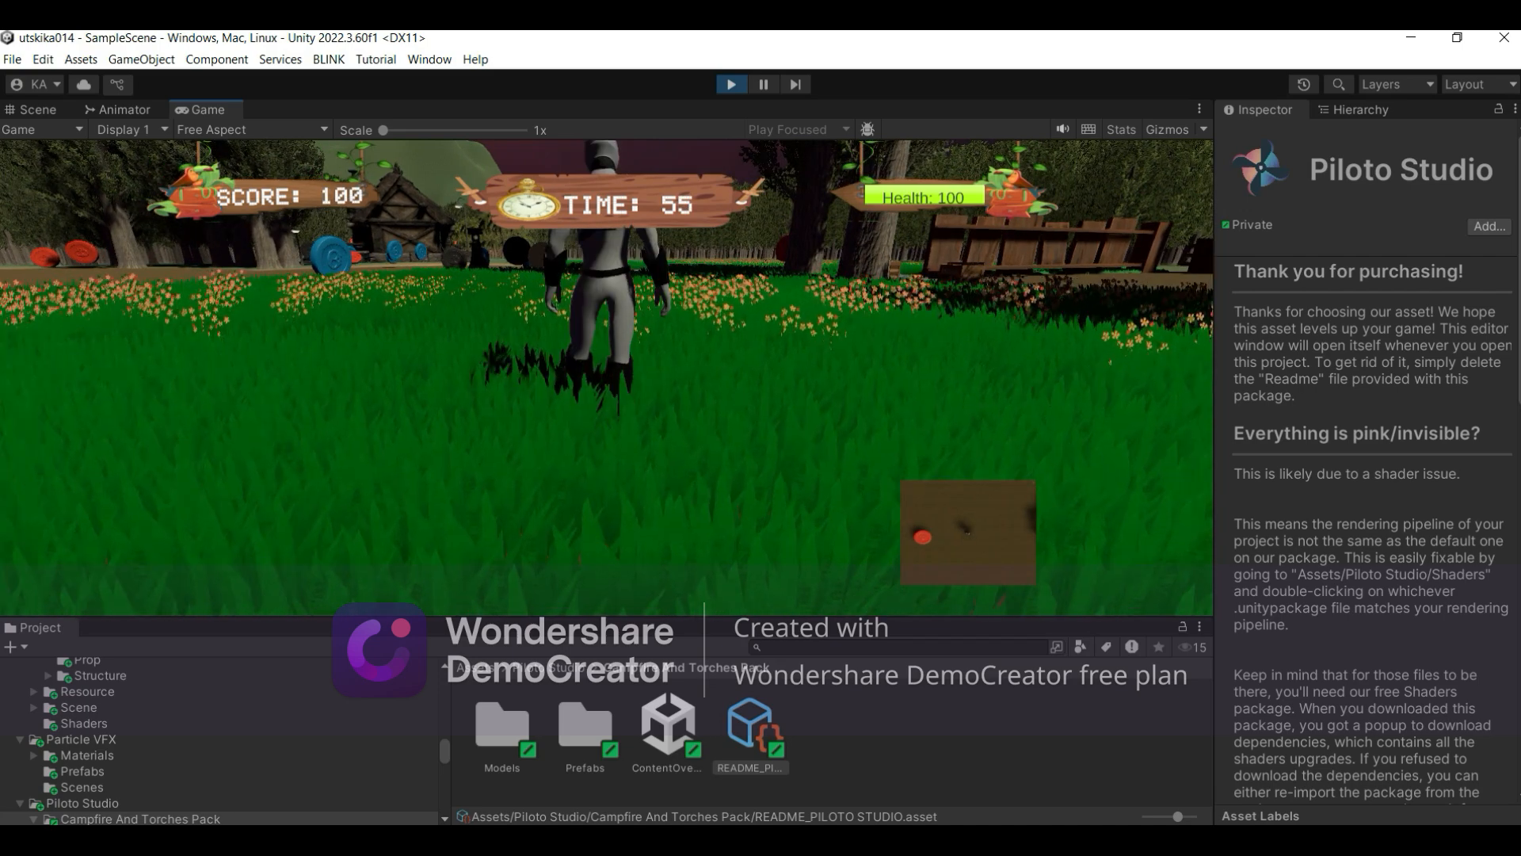
pyautogui.press('w')
pyautogui.press('w')
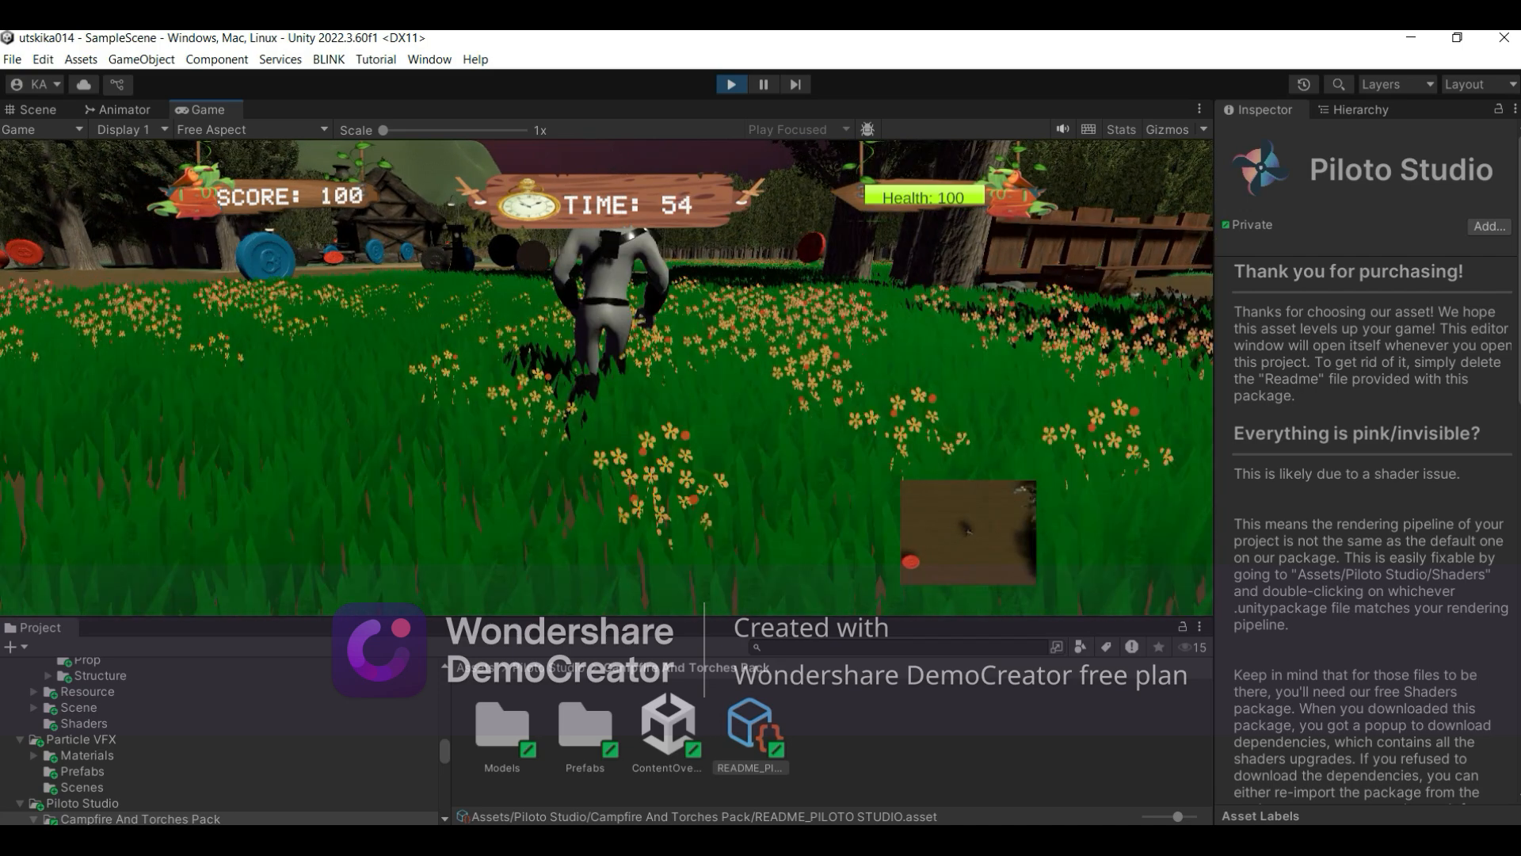
pyautogui.press('w')
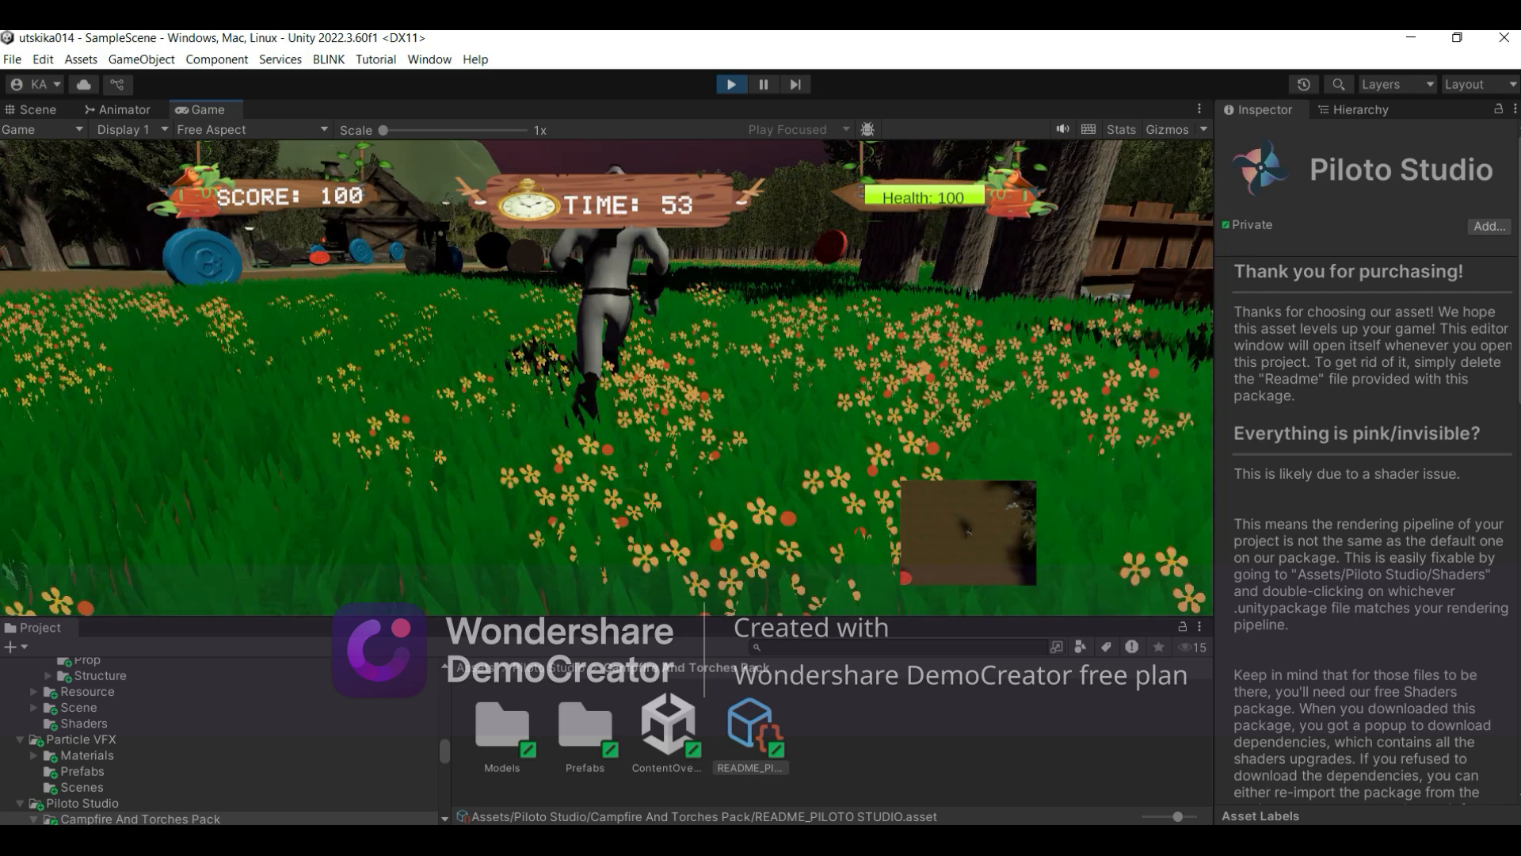
pyautogui.press('w')
pyautogui.press('w')
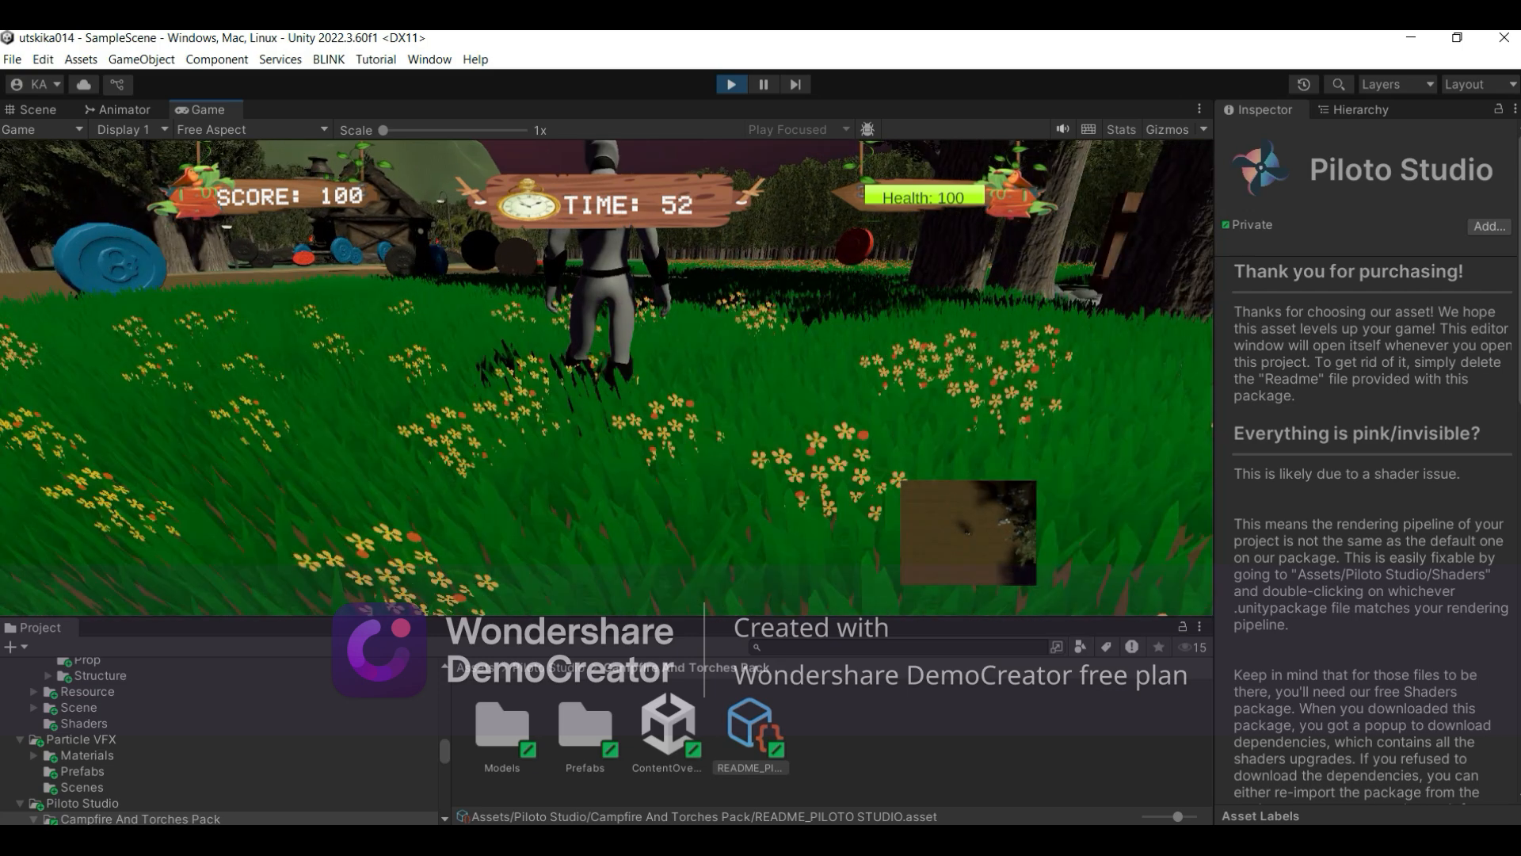
# Step: Move the character left and forward across the flowery meadow, passing the blue coin
pyautogui.press('a')
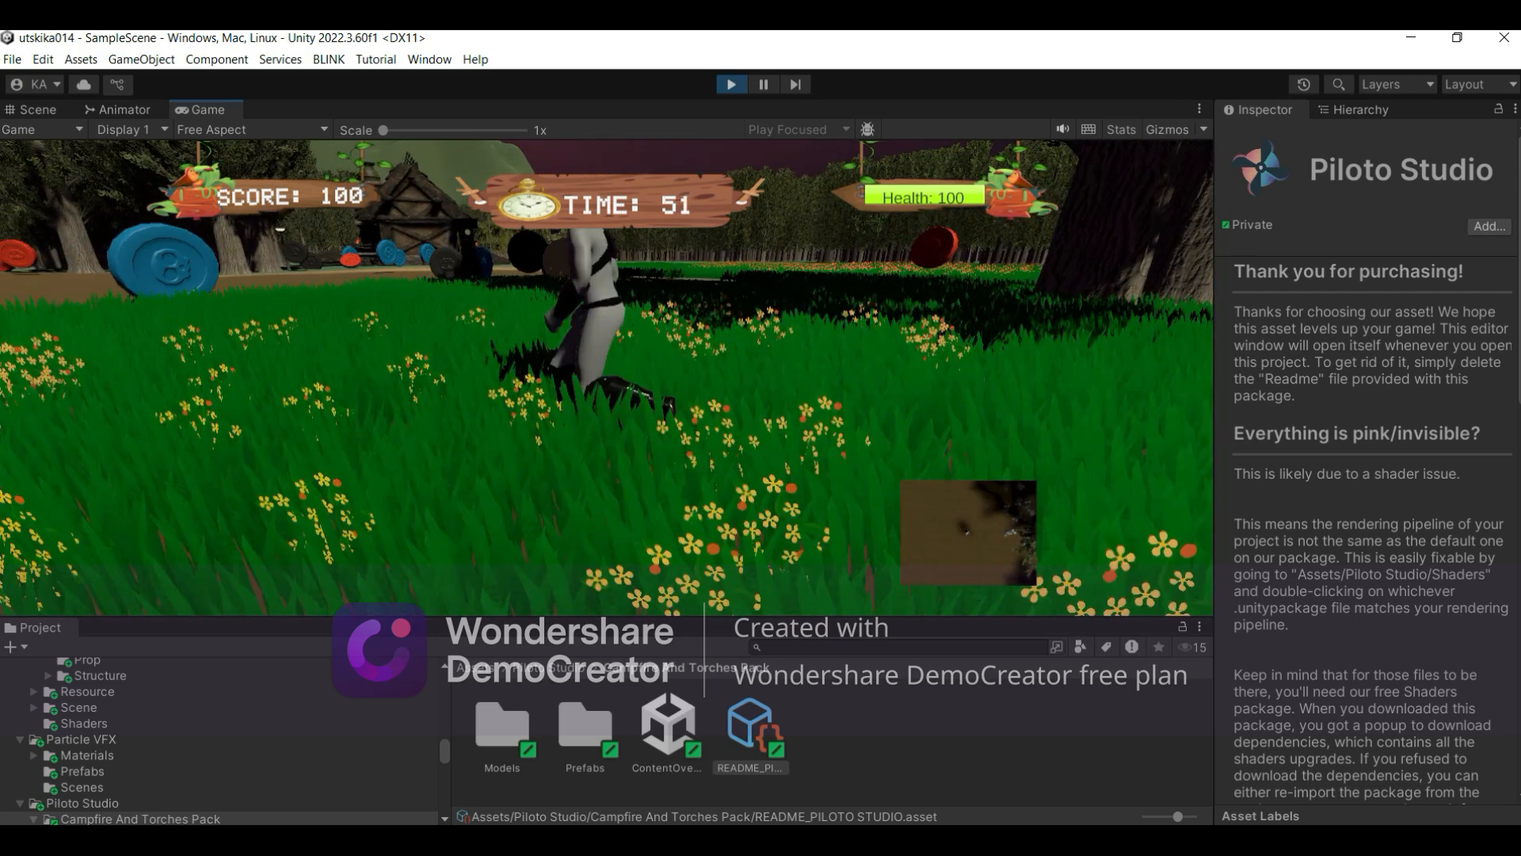
pyautogui.press('a')
pyautogui.press('a')
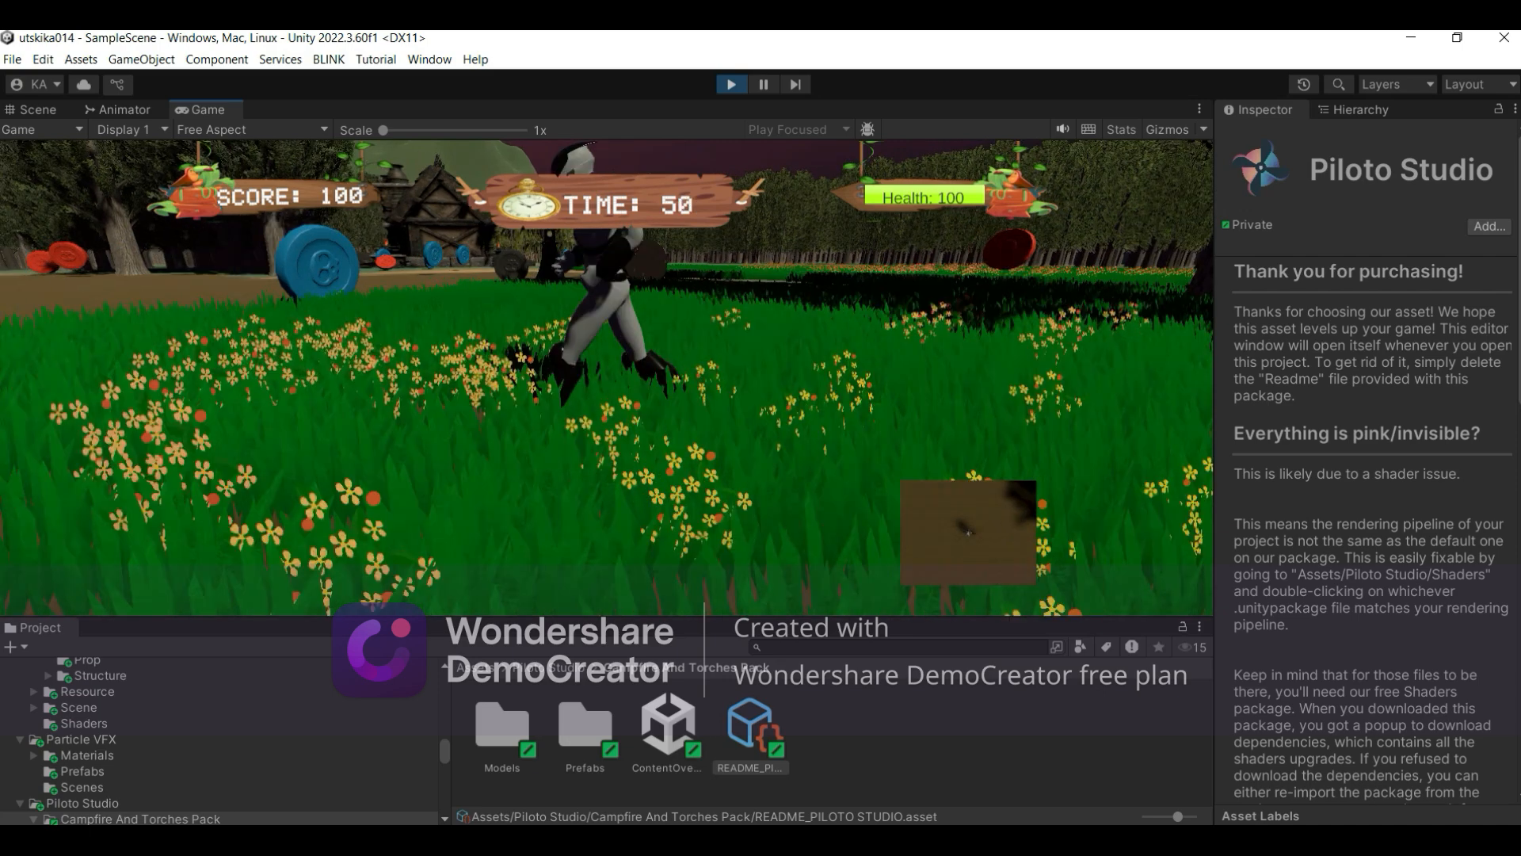
pyautogui.press('w')
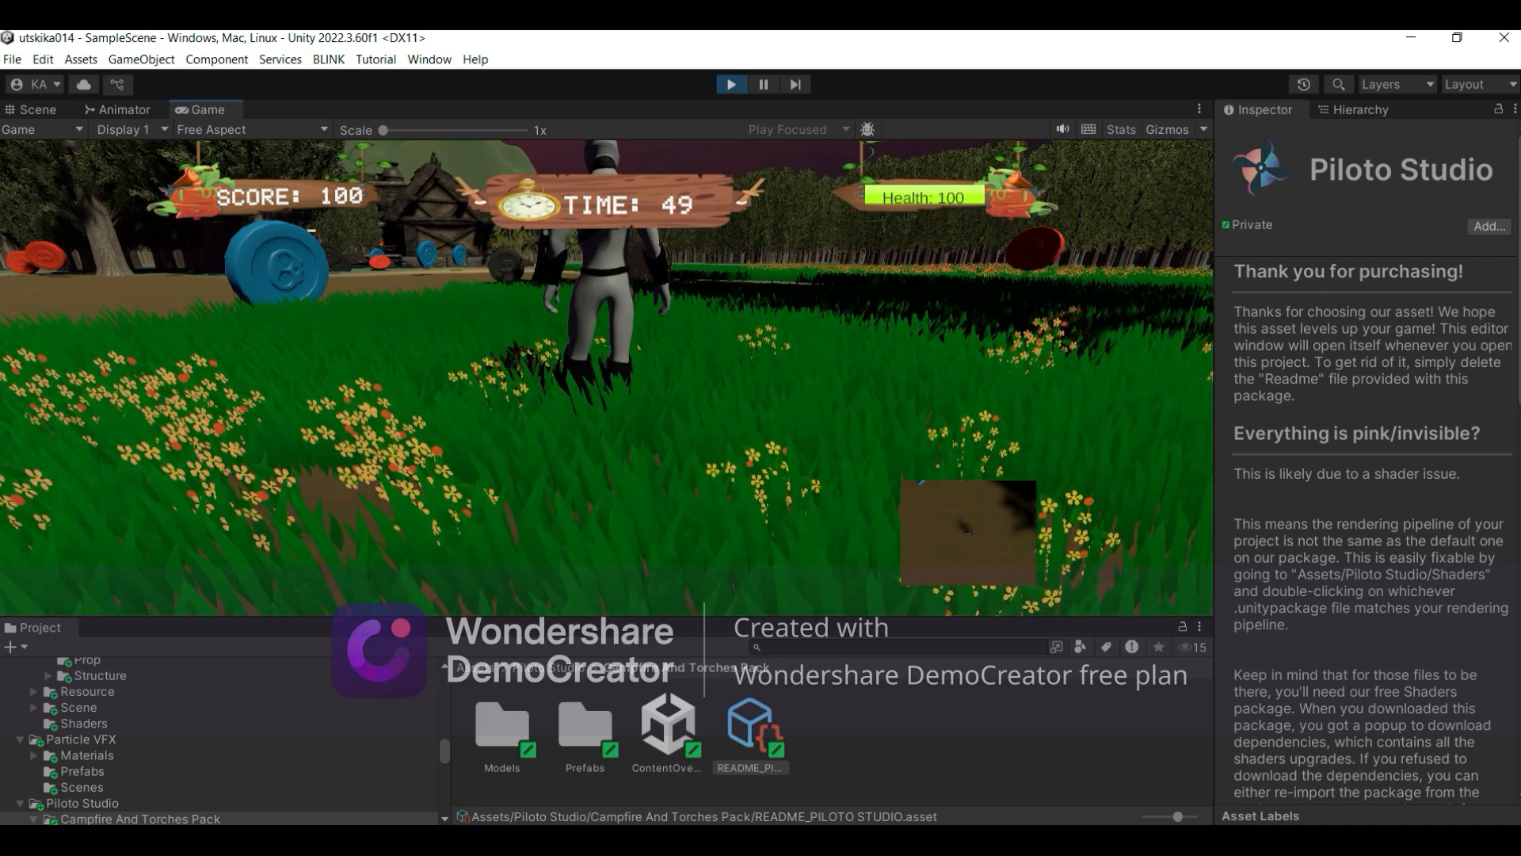
pyautogui.press('w')
pyautogui.press('w')
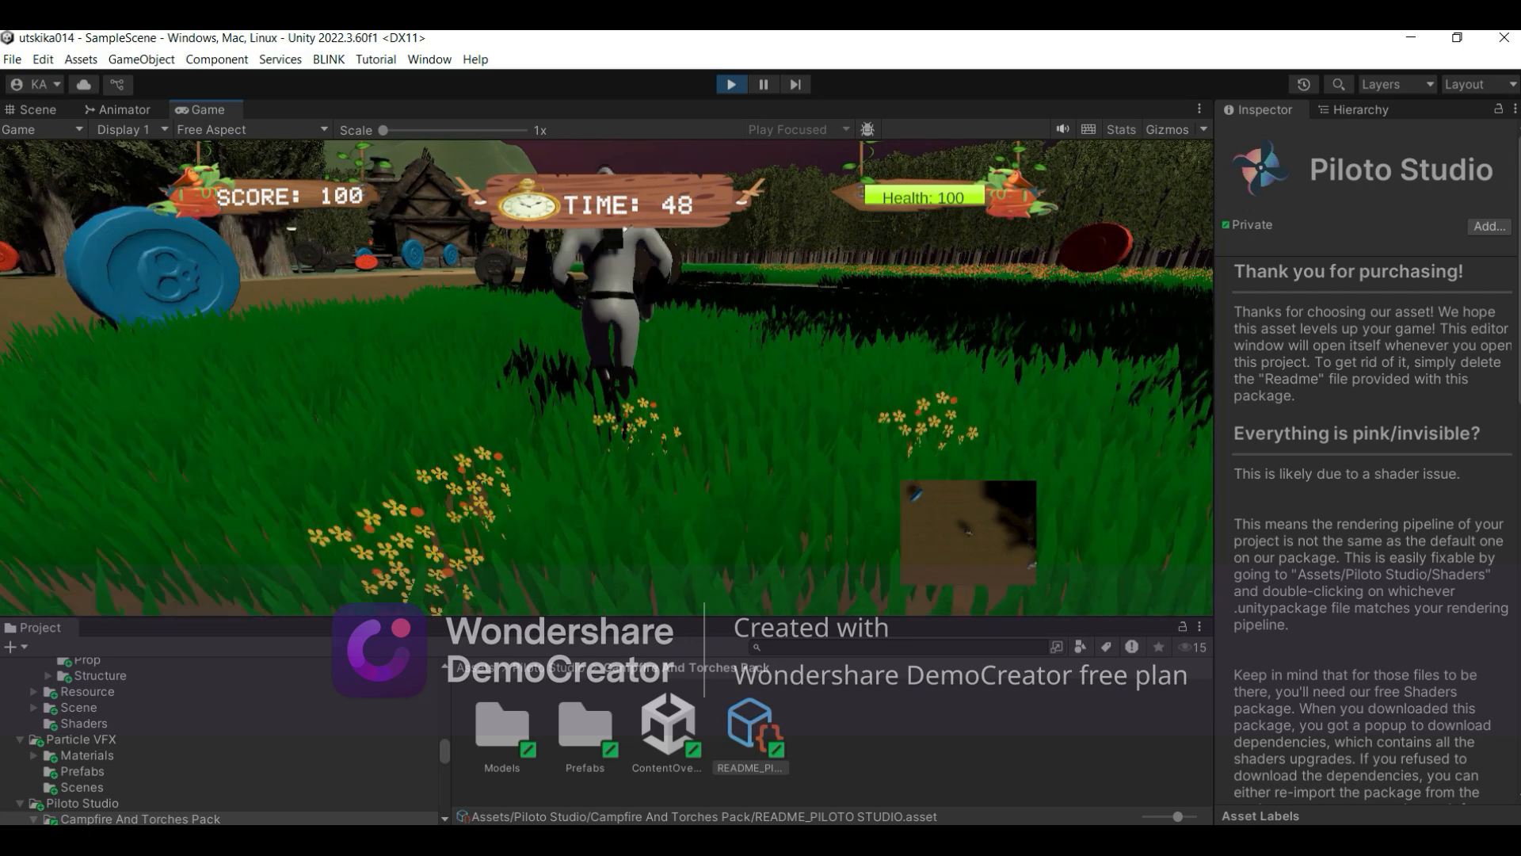
pyautogui.press('w')
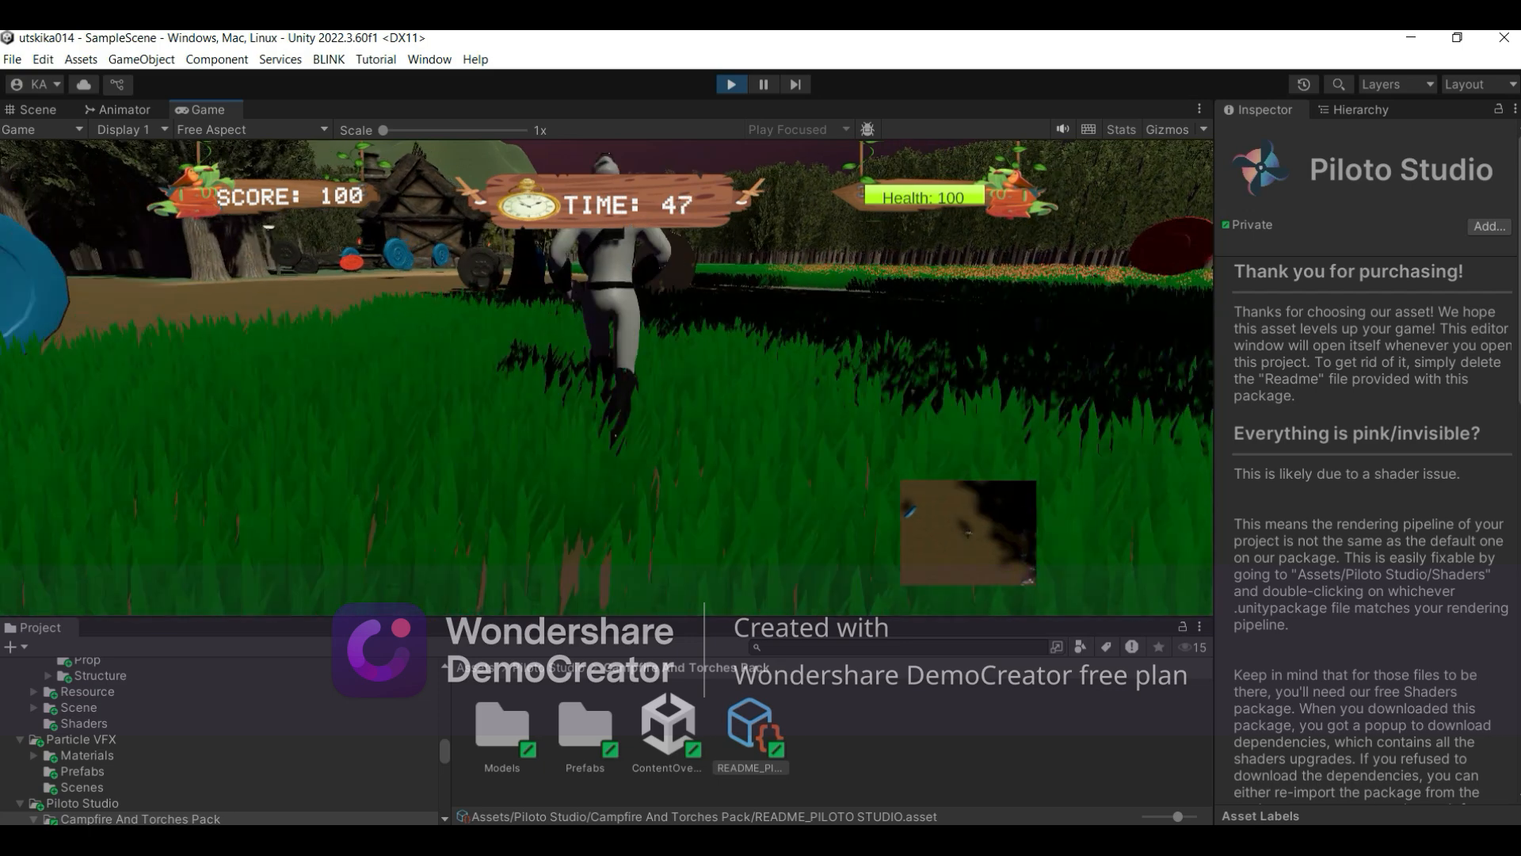
# Step: Run the character forward into the tree's shade, up to the large black coin
pyautogui.press('w')
pyautogui.press('w')
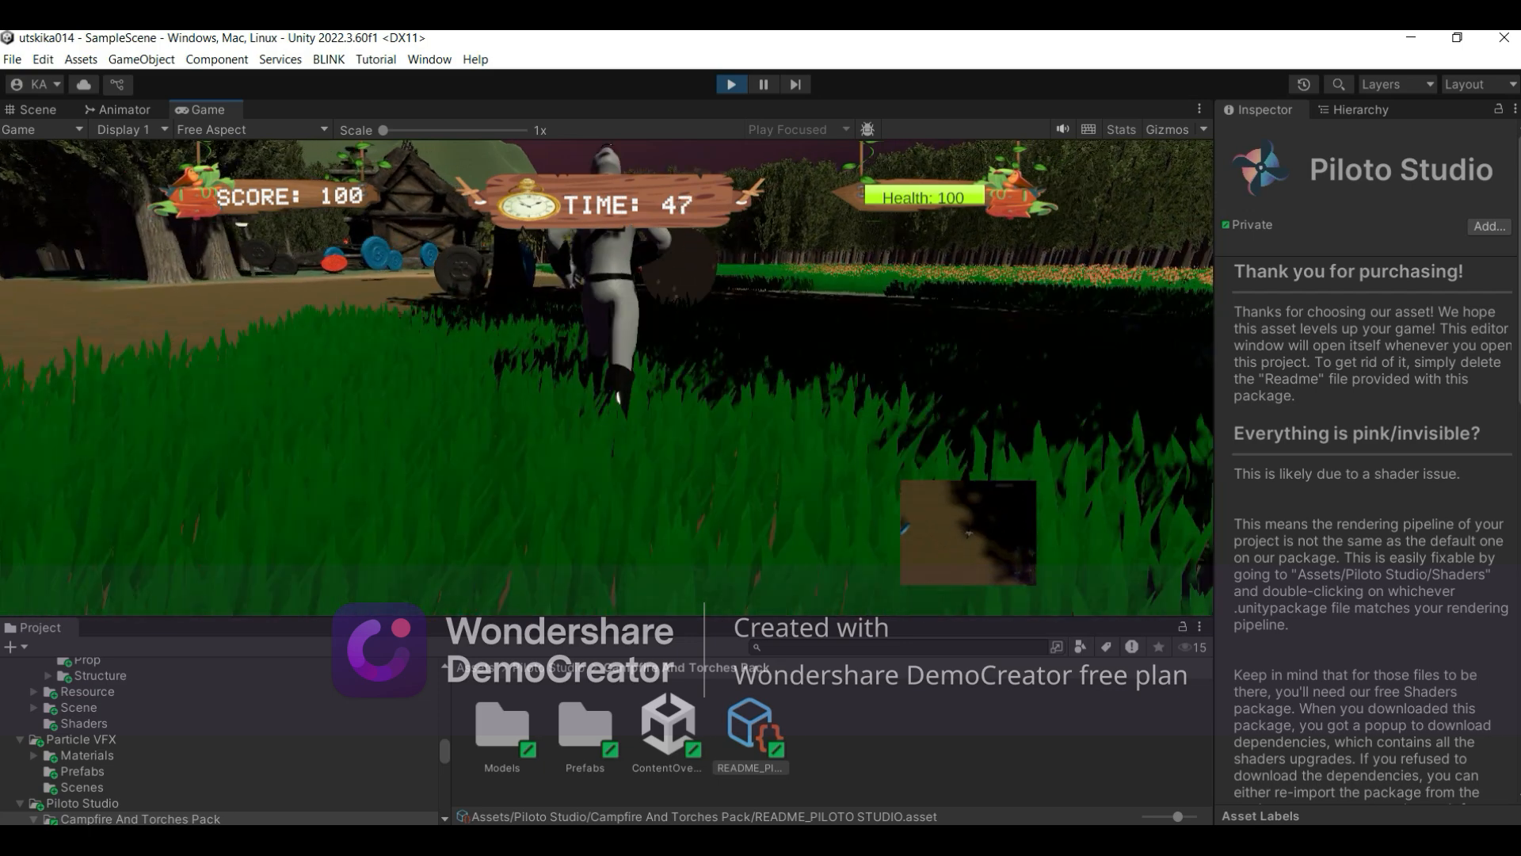
pyautogui.press('w')
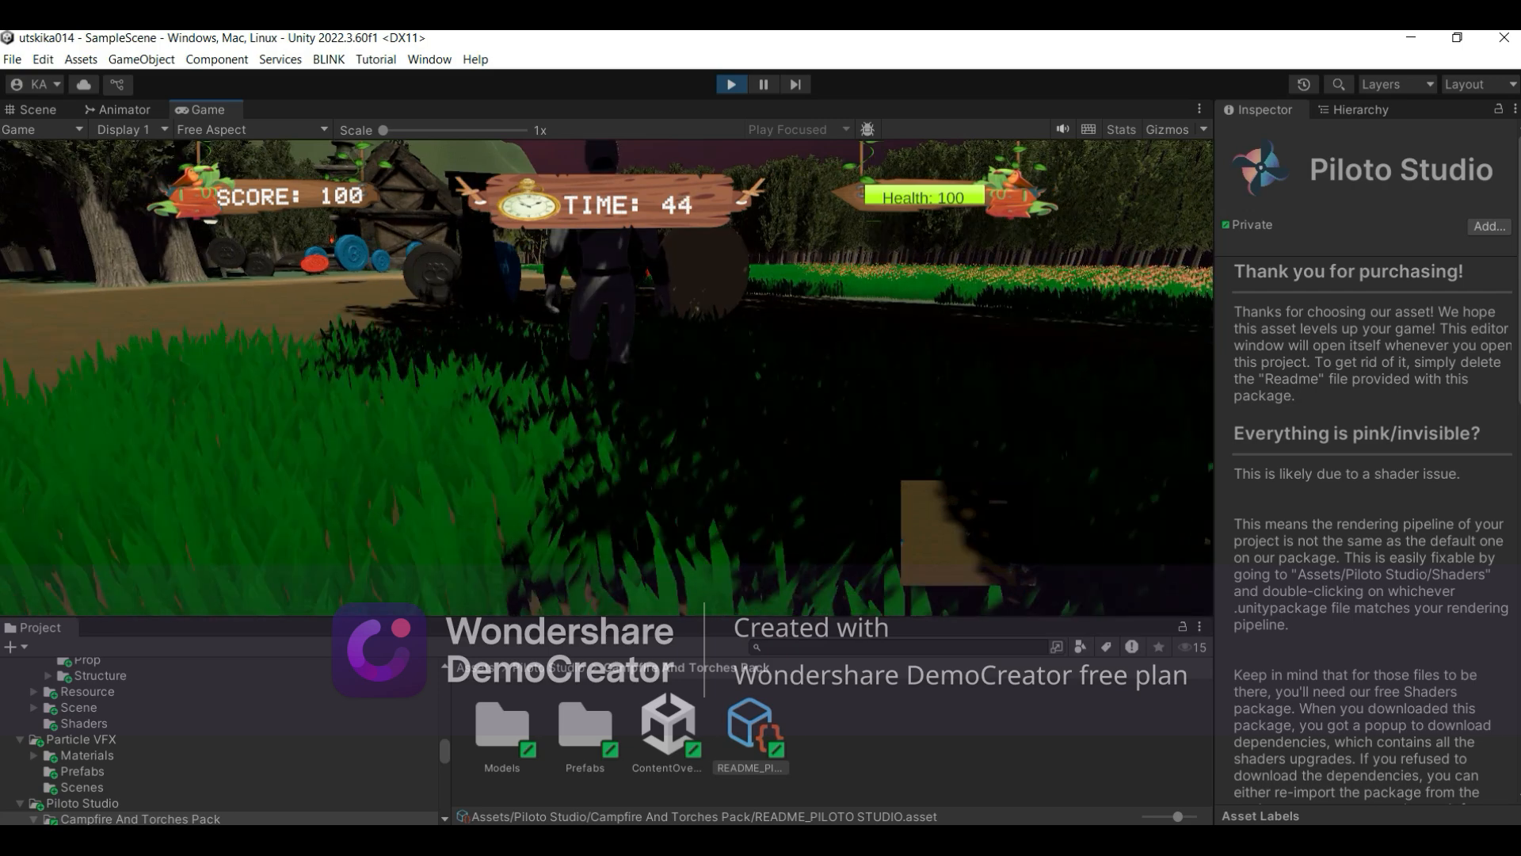
pyautogui.press('w')
pyautogui.press('w')
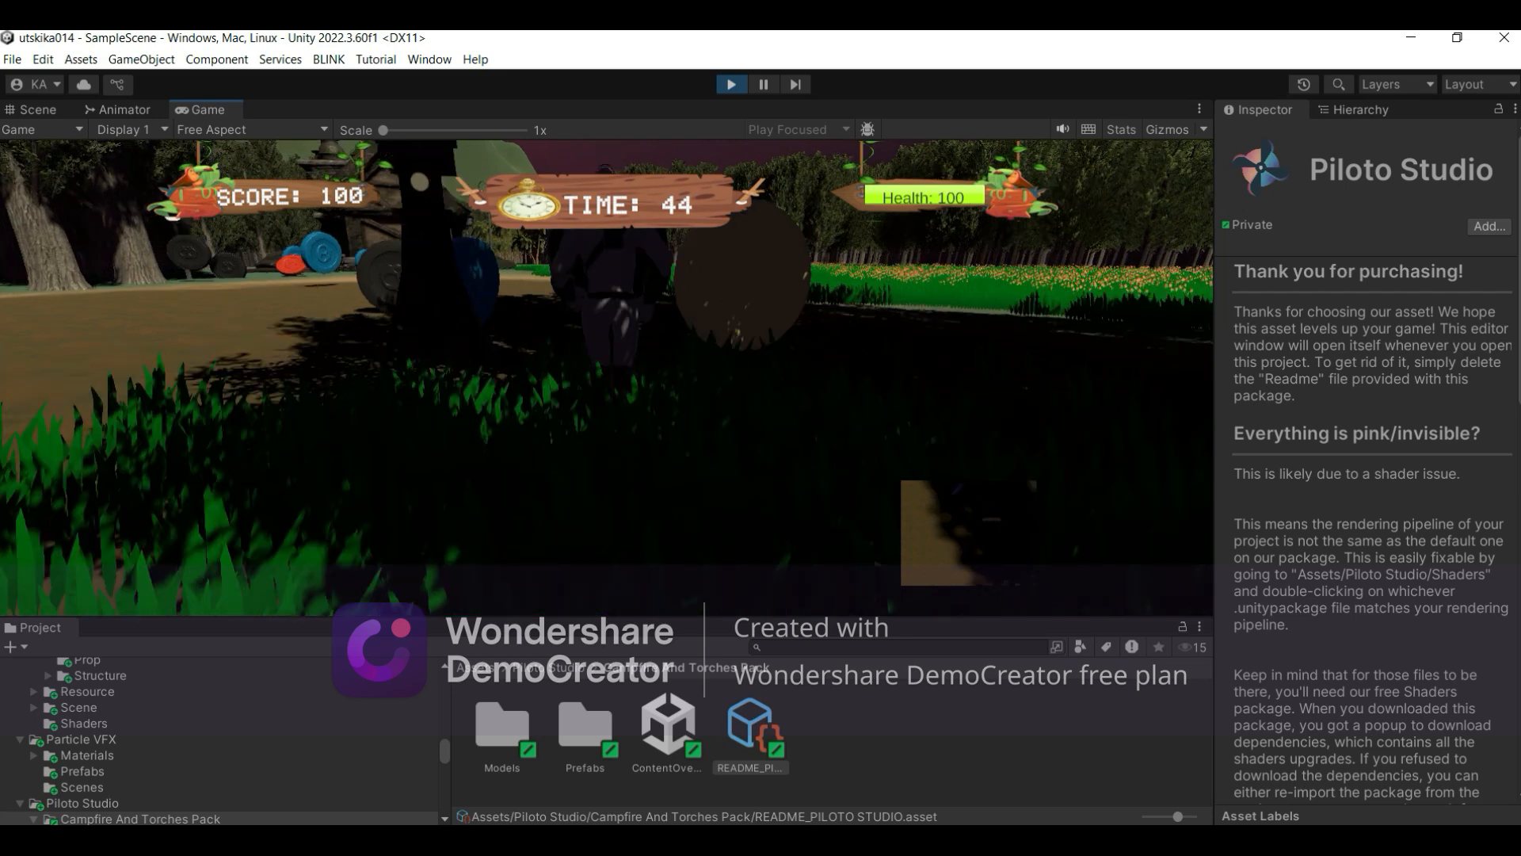
pyautogui.press('w')
pyautogui.press('w')
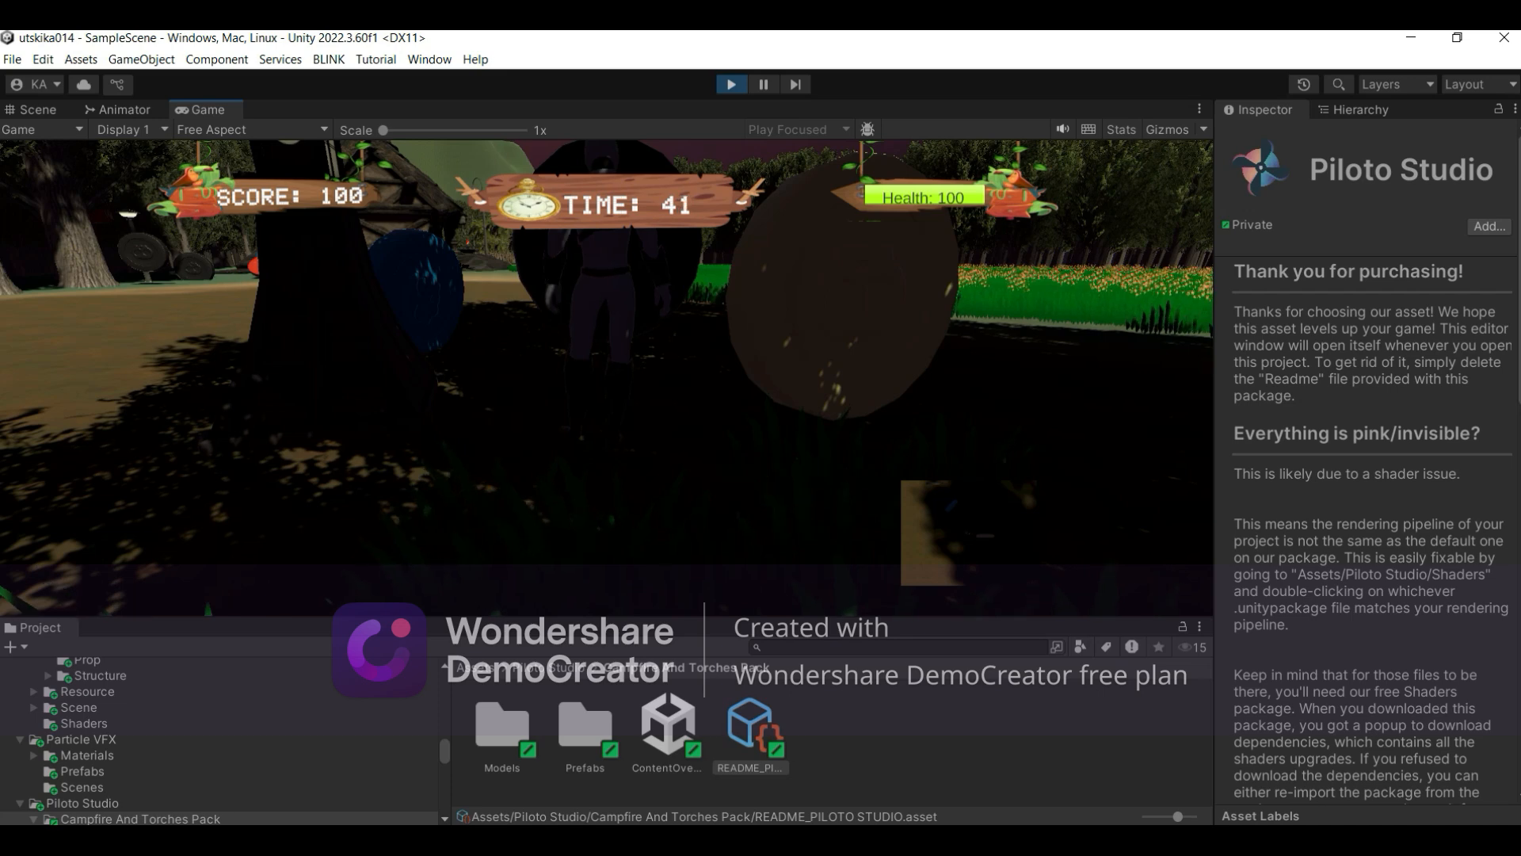
# Step: Move the character right to collect the large brownish coin beside the black coin
pyautogui.press('d')
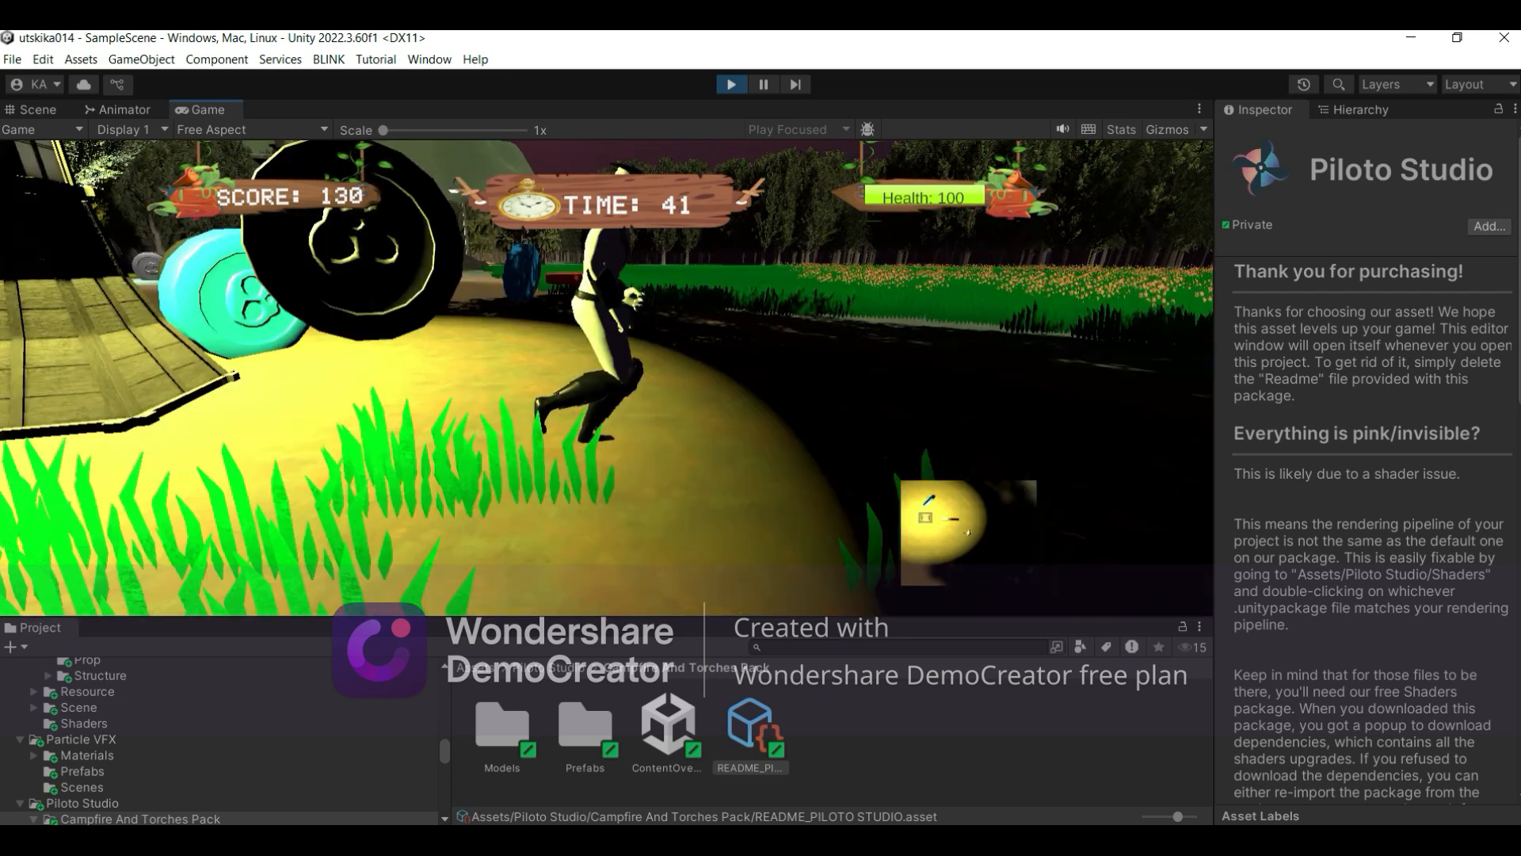
pyautogui.press('d')
pyautogui.press('d')
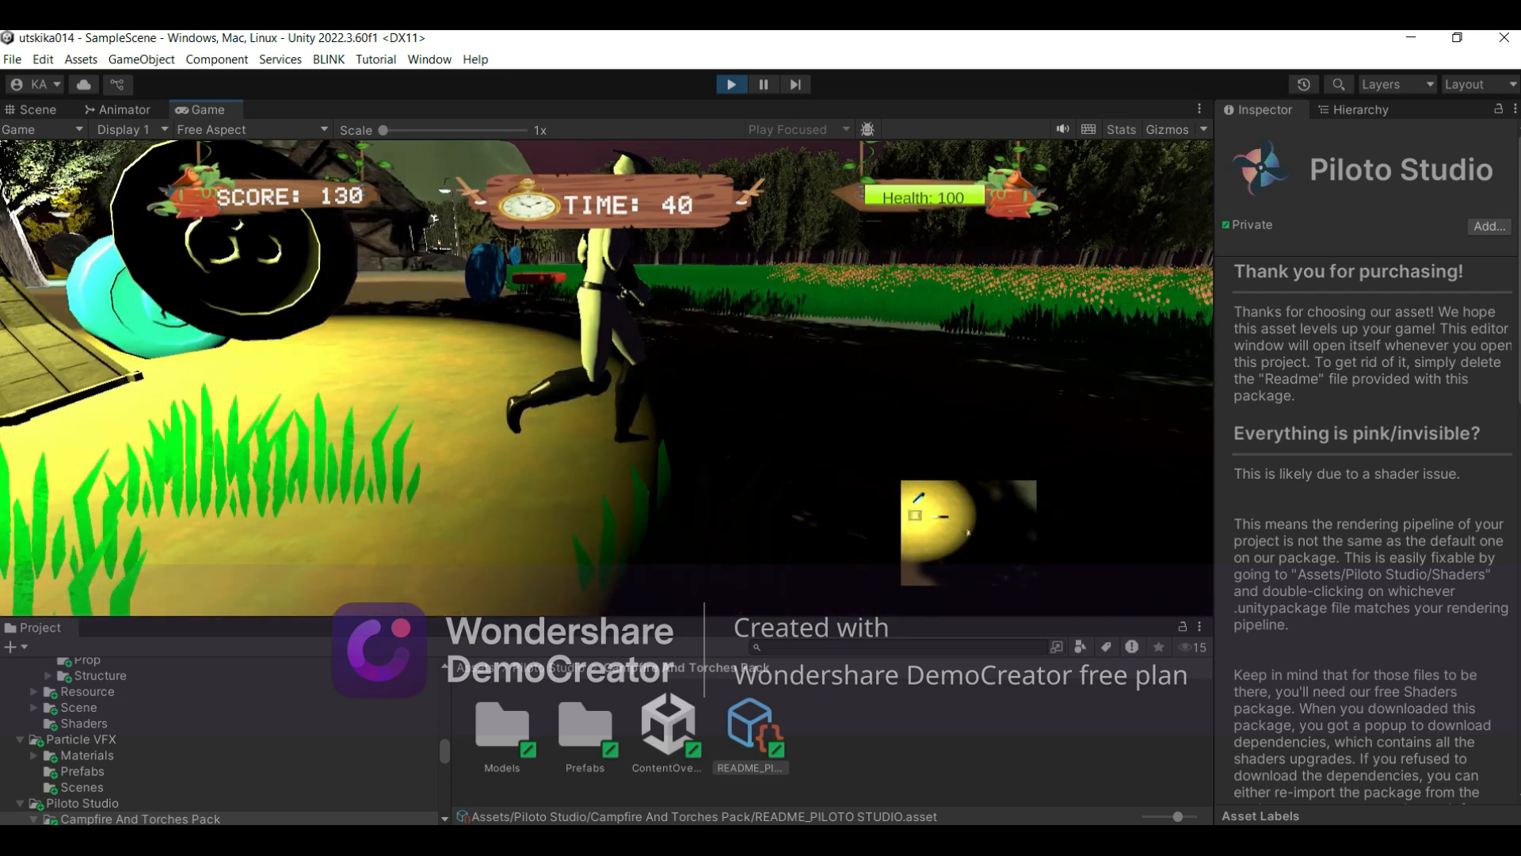
# Step: Bring the character back left and run it forward into the black coin
pyautogui.press('a')
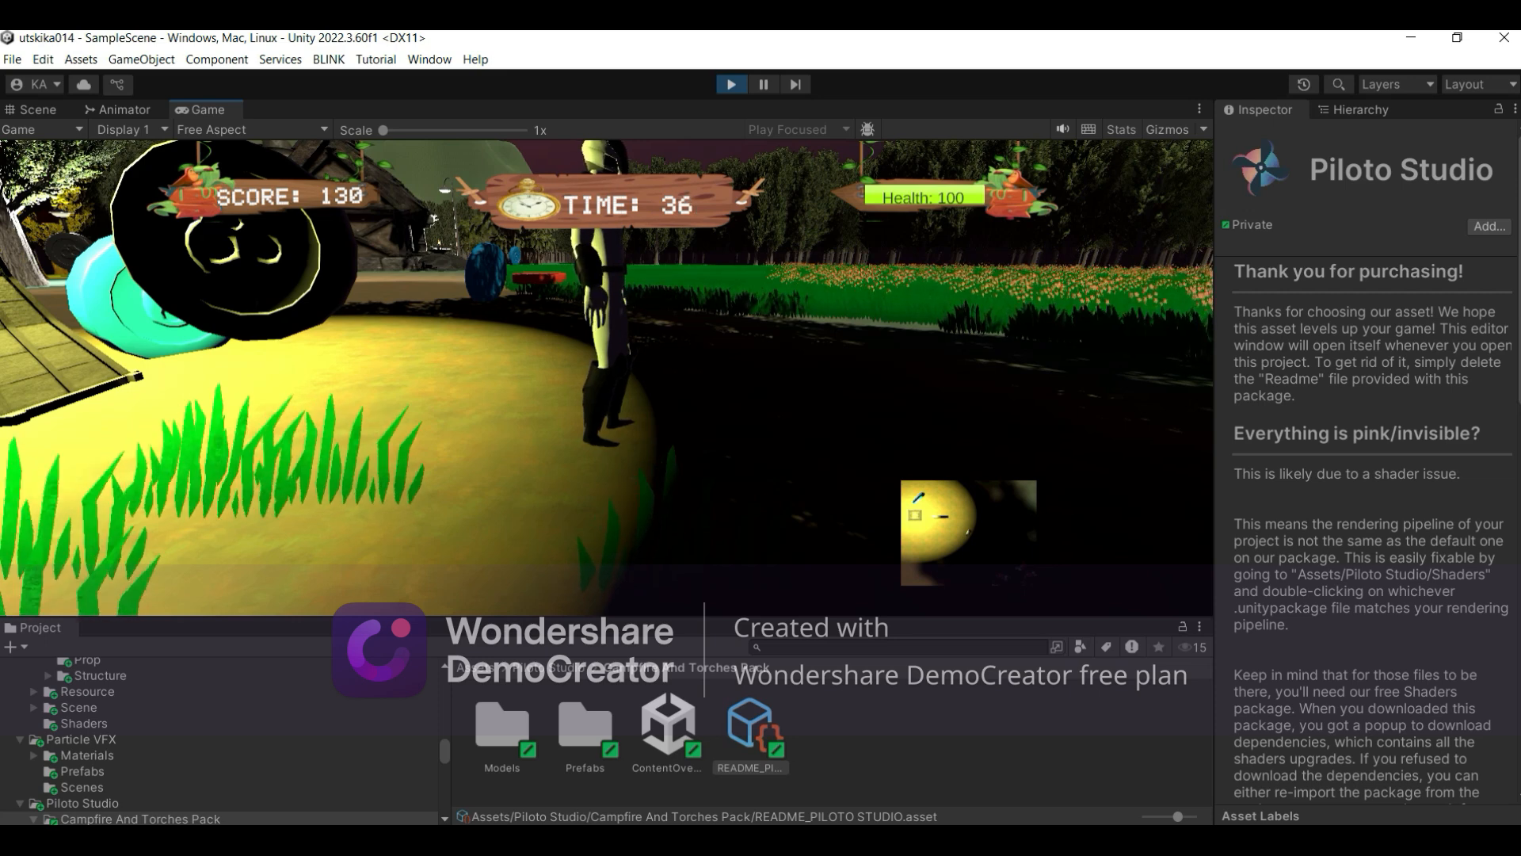
pyautogui.press('a')
pyautogui.press('w')
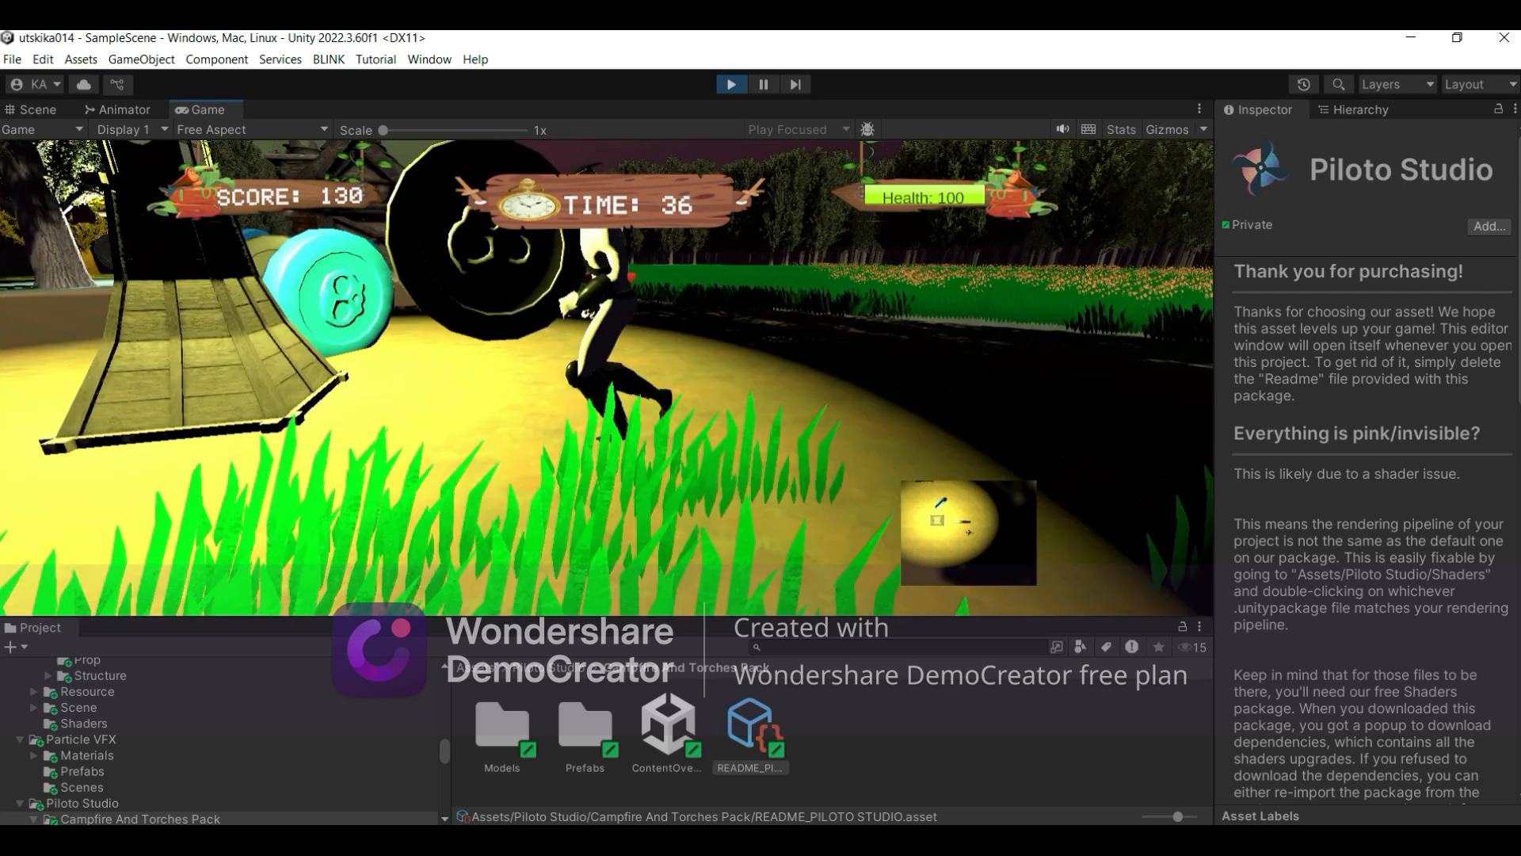
pyautogui.press('a')
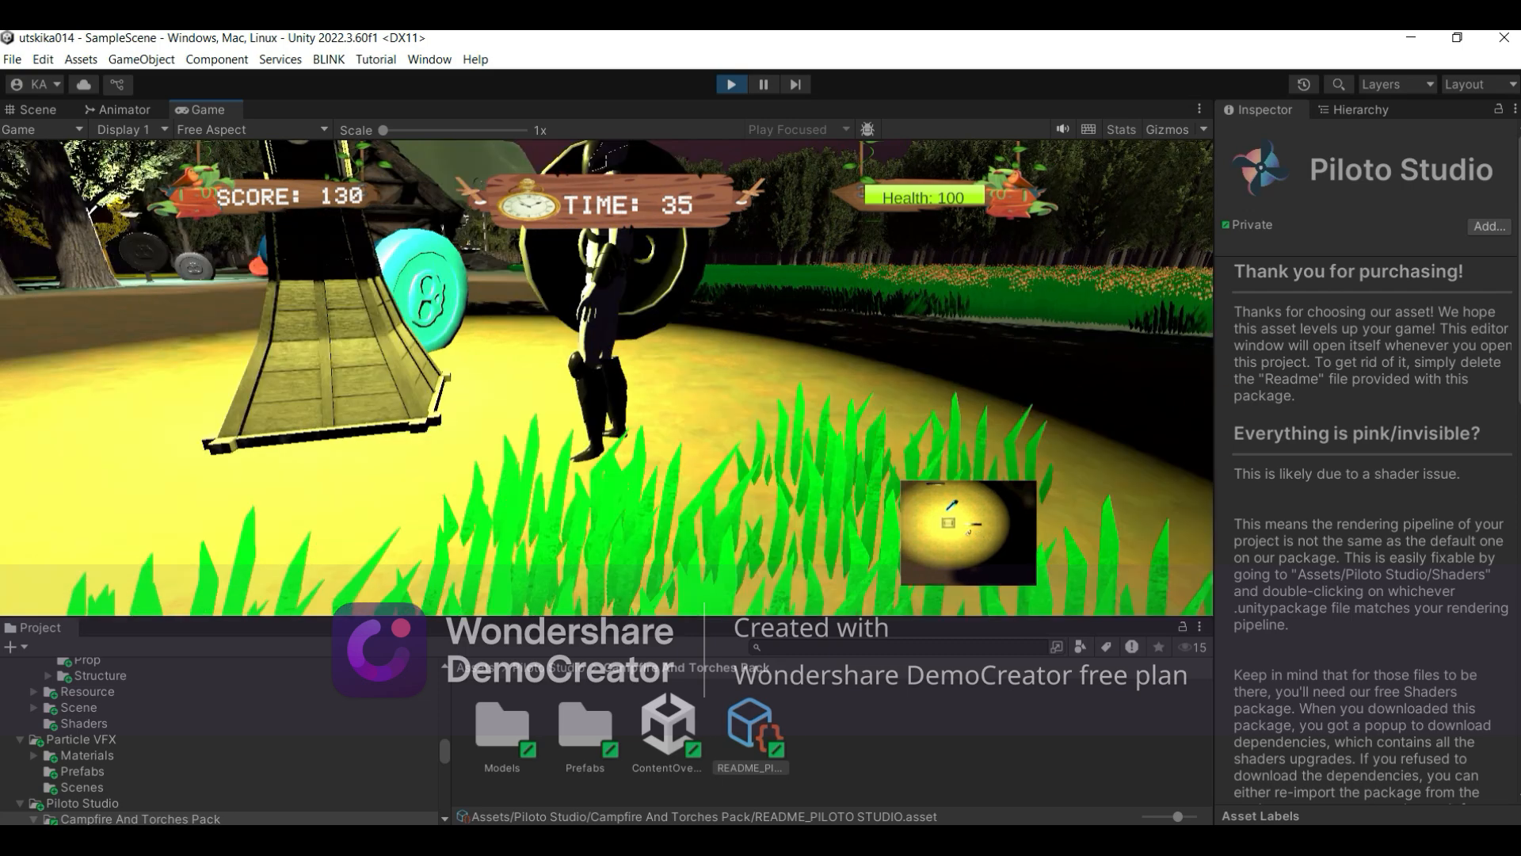
pyautogui.press('a')
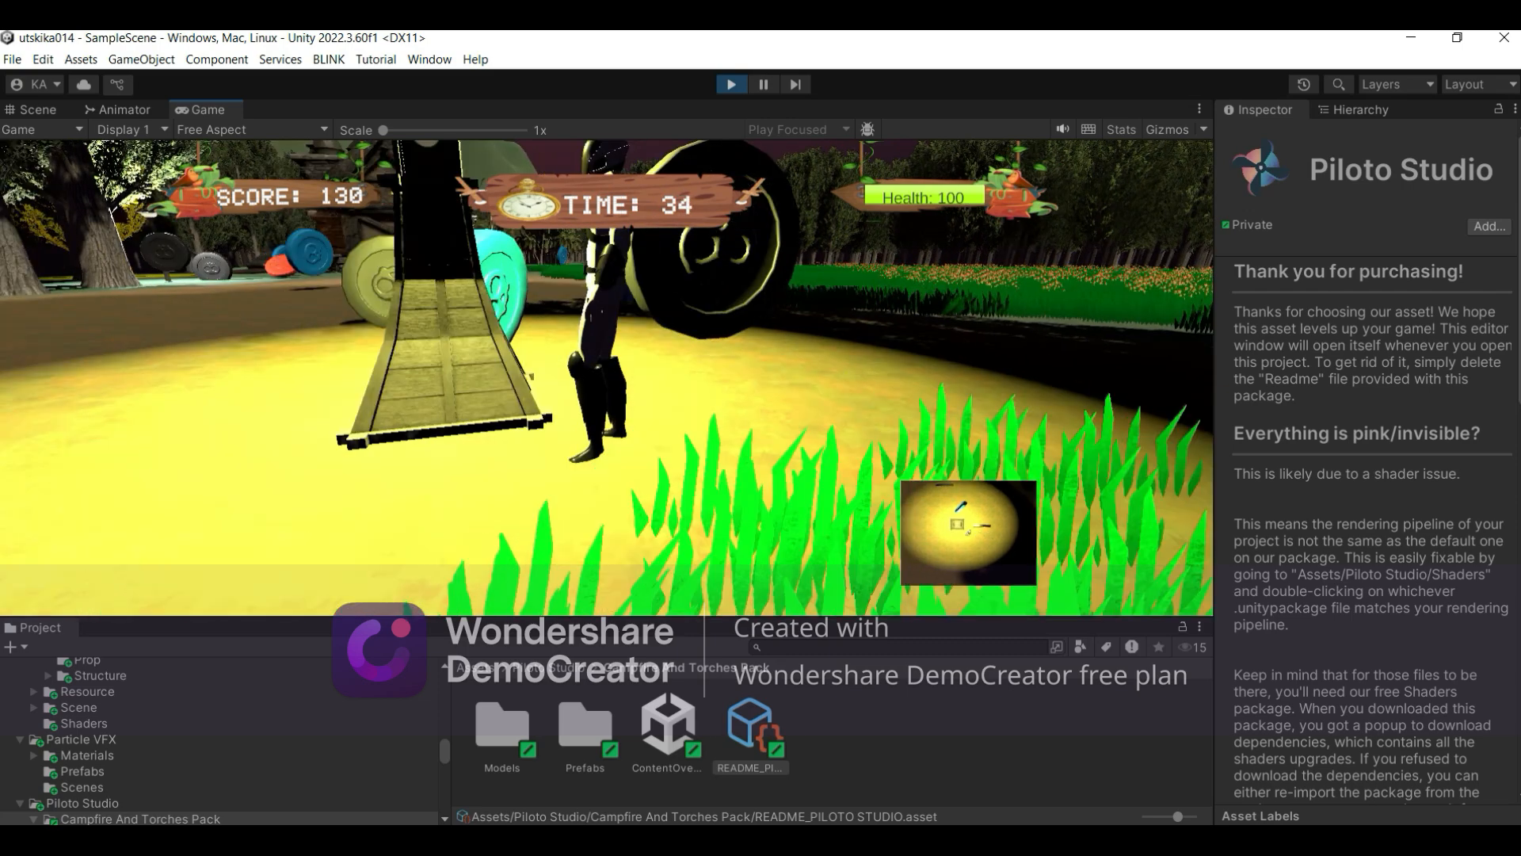
pyautogui.press('w')
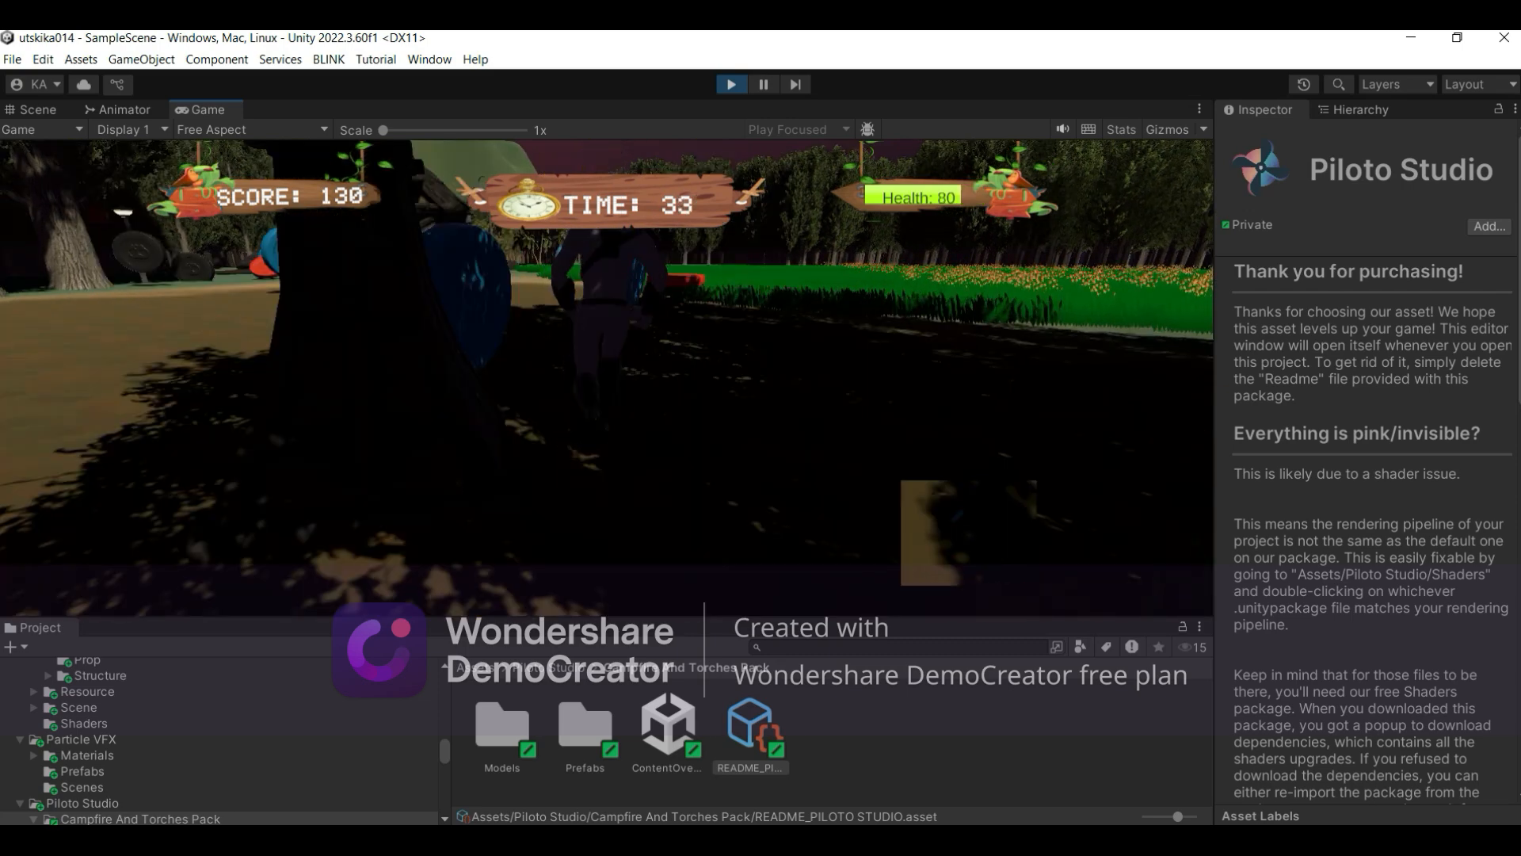
# Step: Run the character forward through the tree's shade, past the blue coins, until it is beside the red coin
pyautogui.press('w')
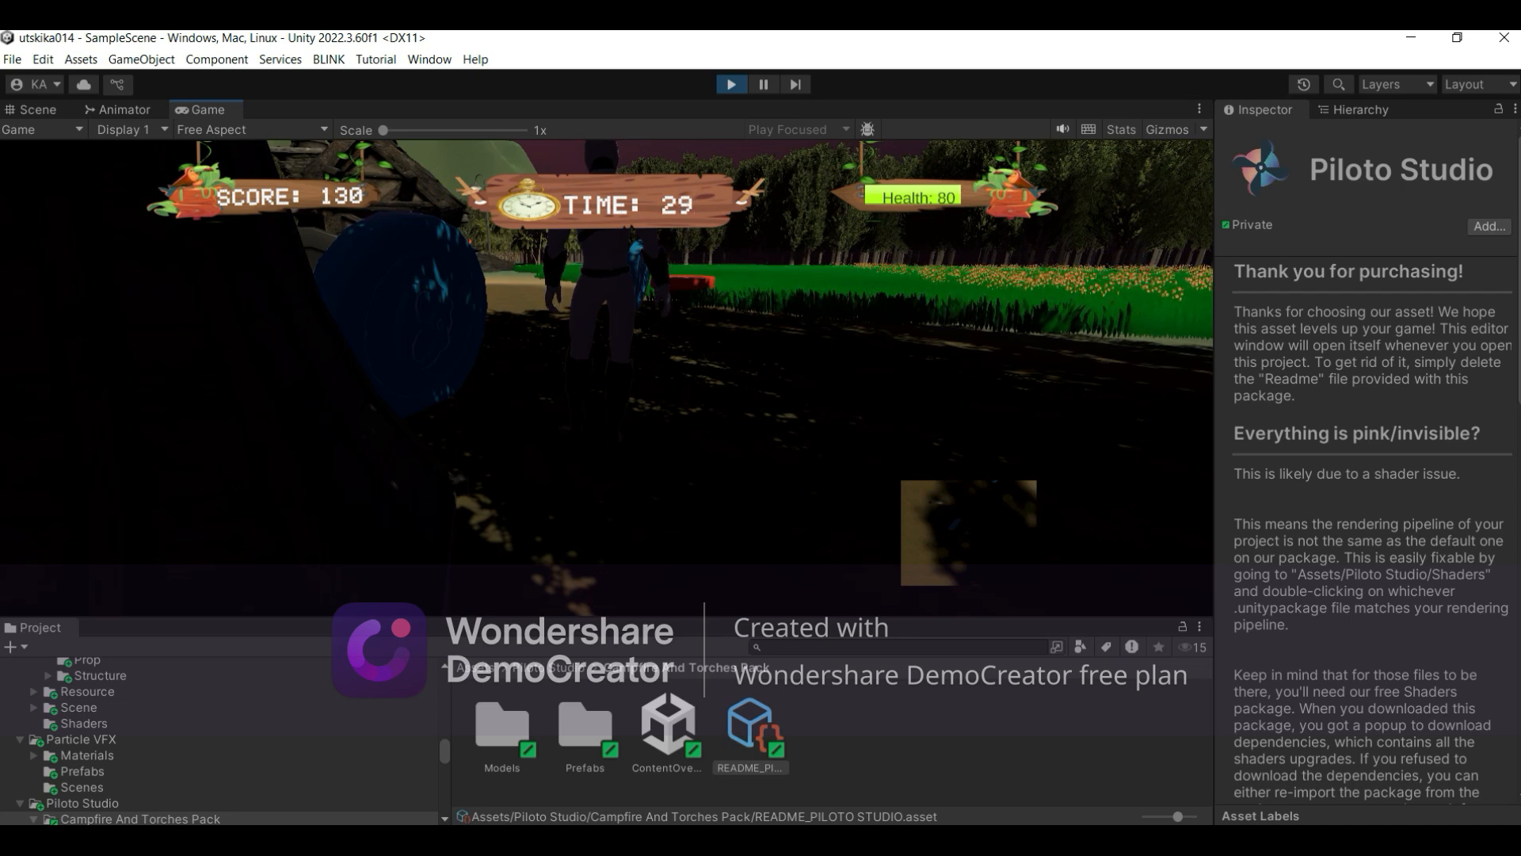
pyautogui.press('w')
pyautogui.press('w')
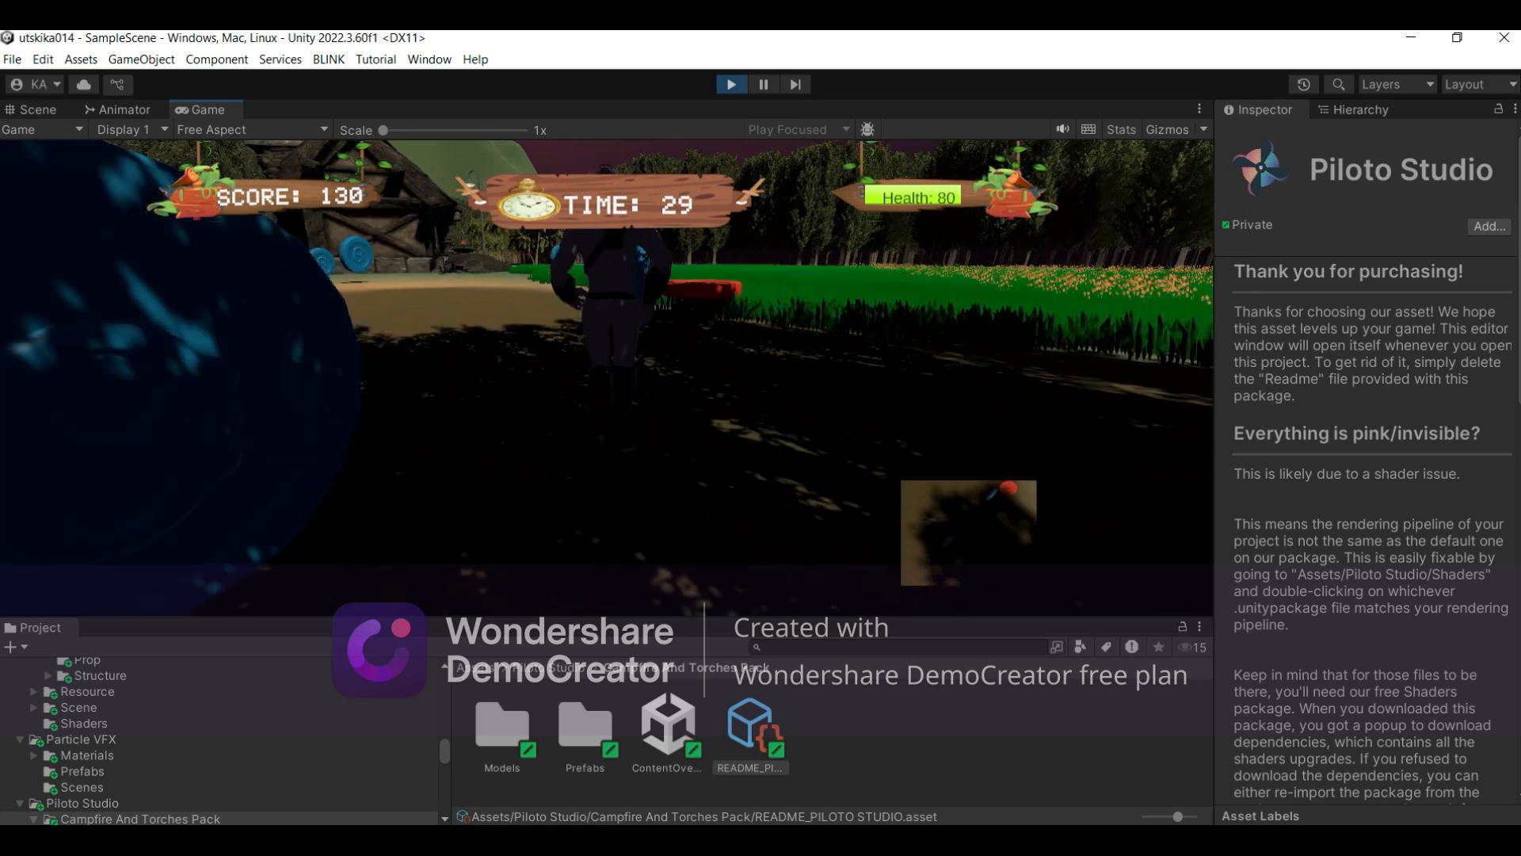
pyautogui.press('w')
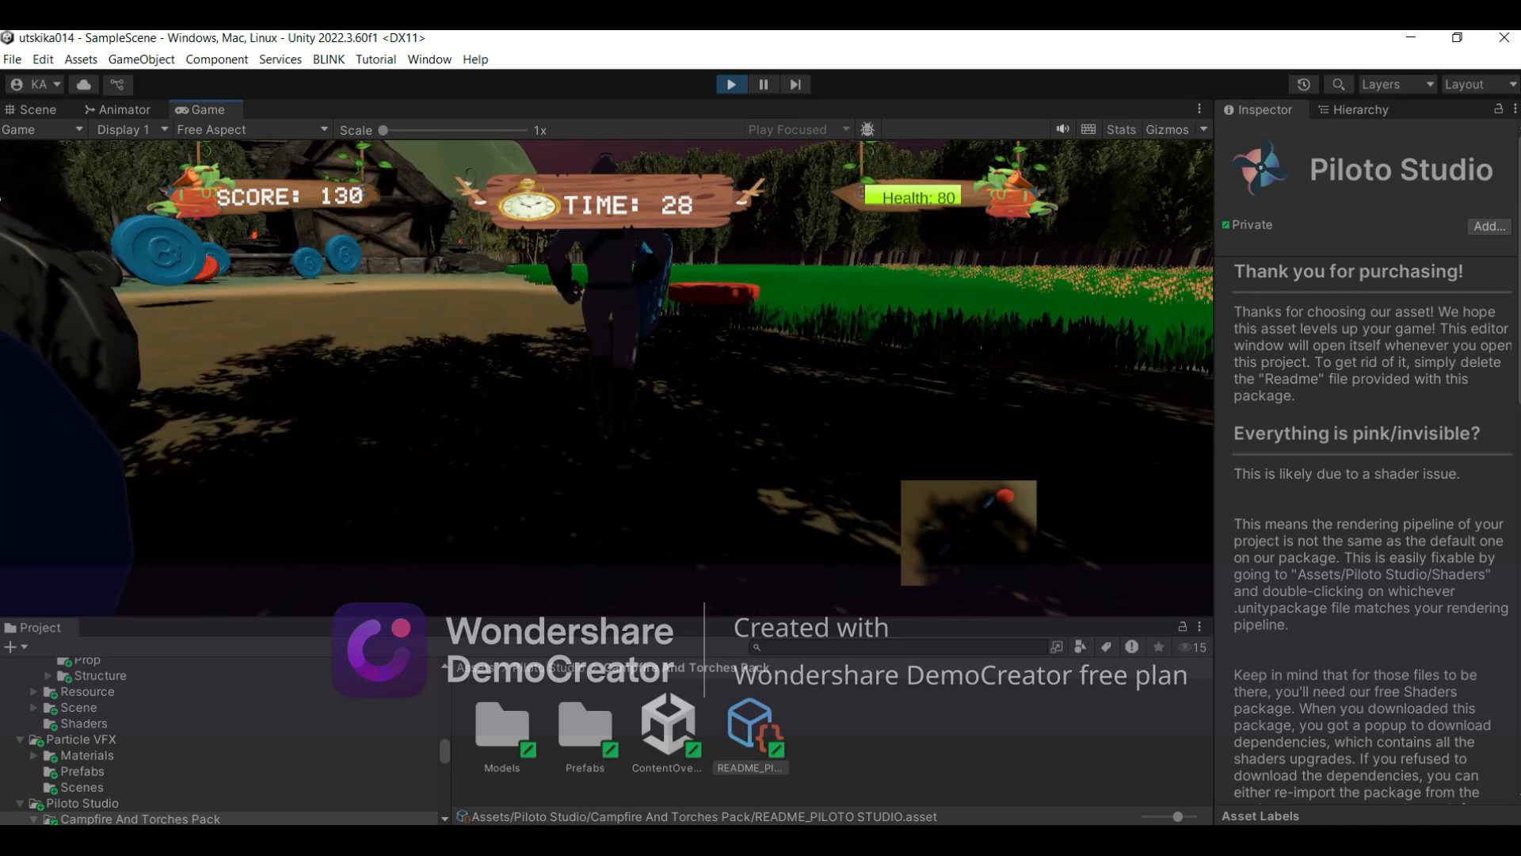
pyautogui.press('w')
pyautogui.press('w')
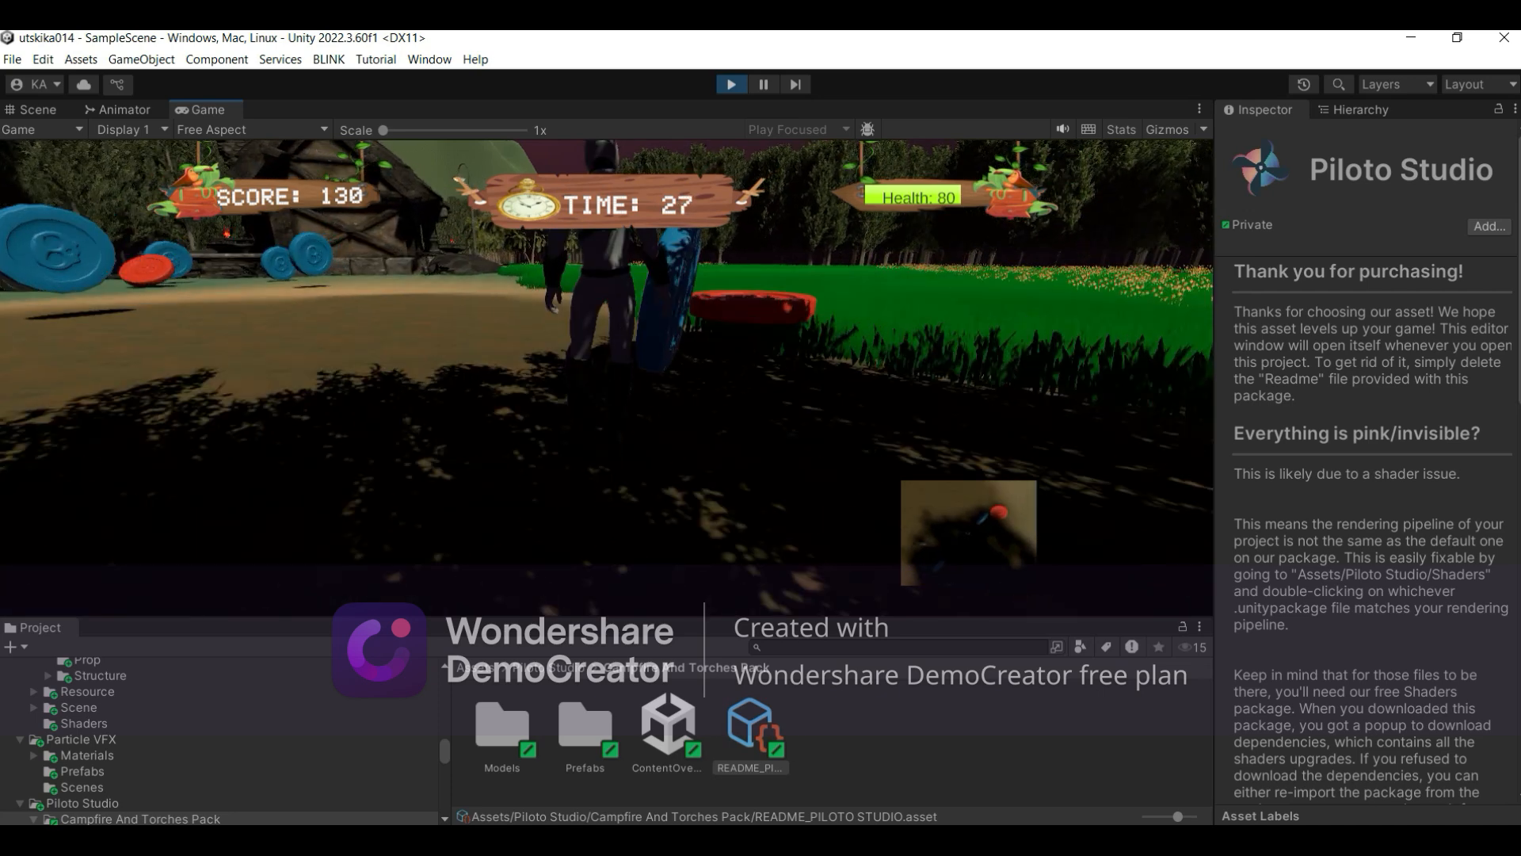
pyautogui.press('w')
pyautogui.press('w')
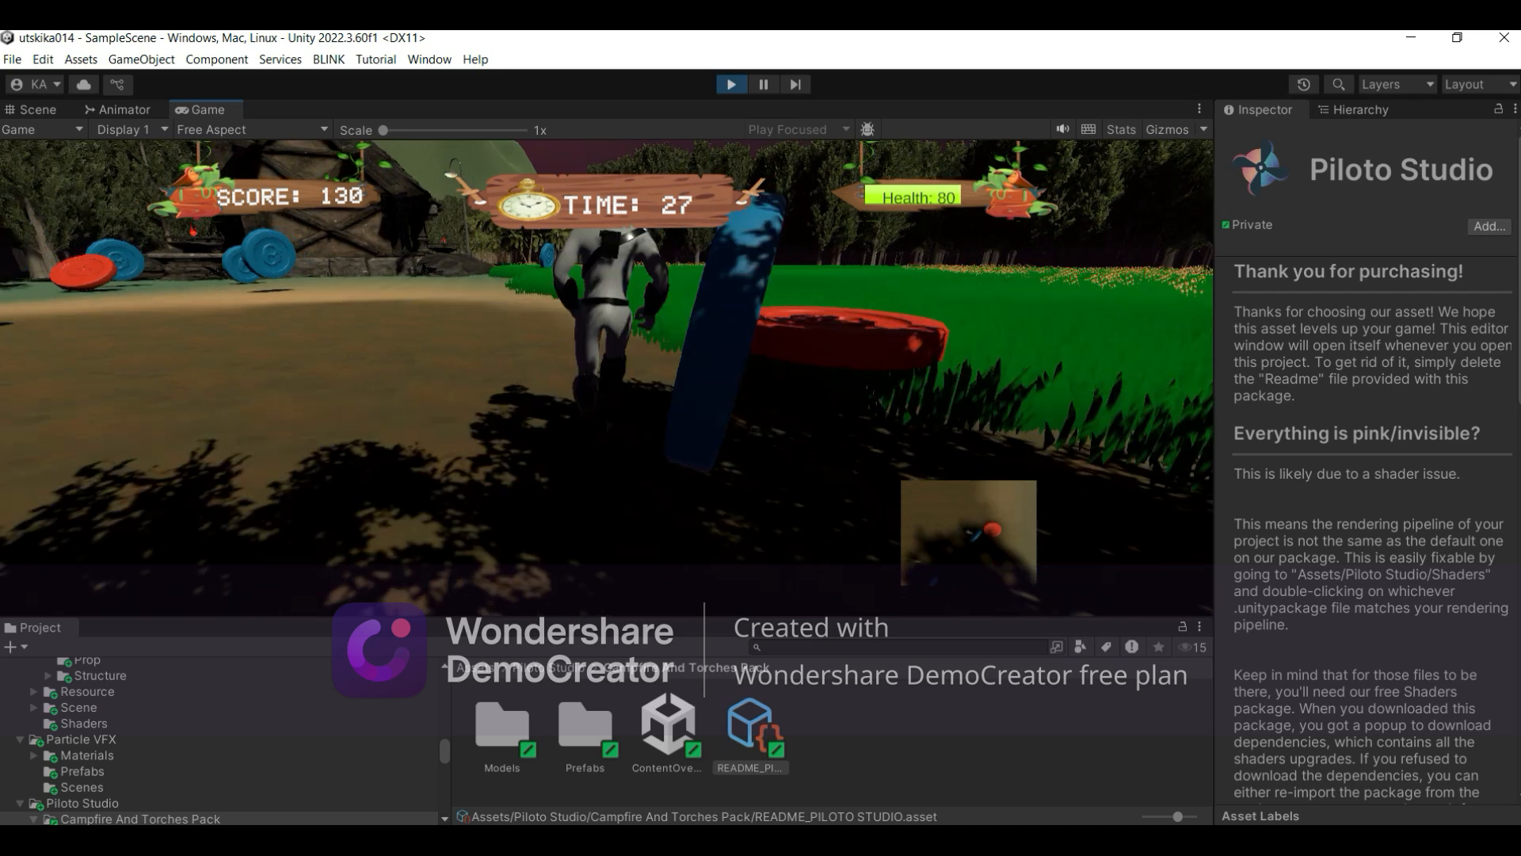
pyautogui.press('w')
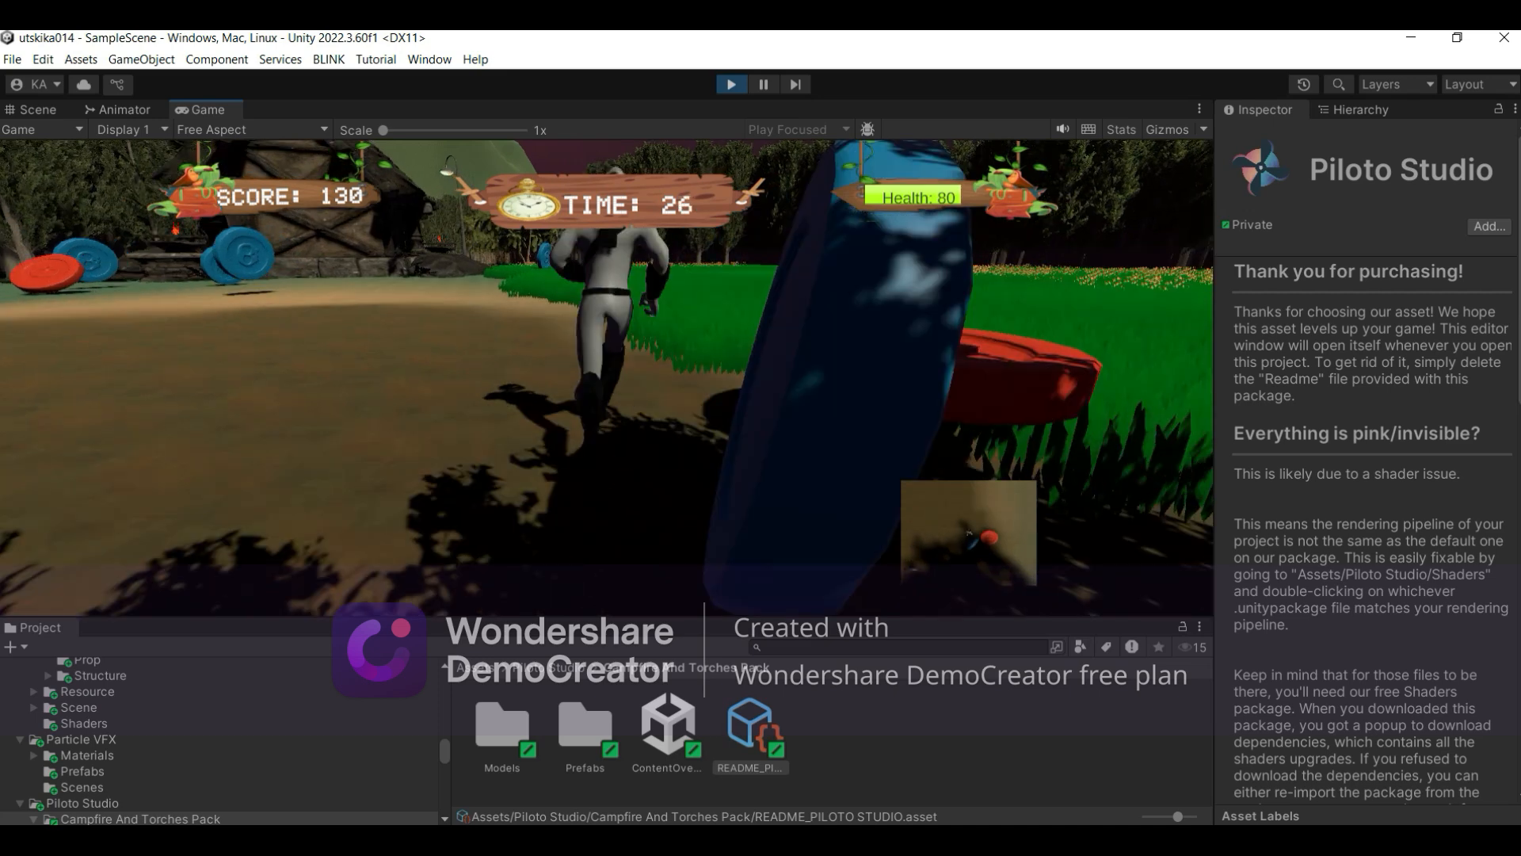
# Step: Move the character right to the edge of the grass to collect the red coin
pyautogui.press('d')
pyautogui.press('d')
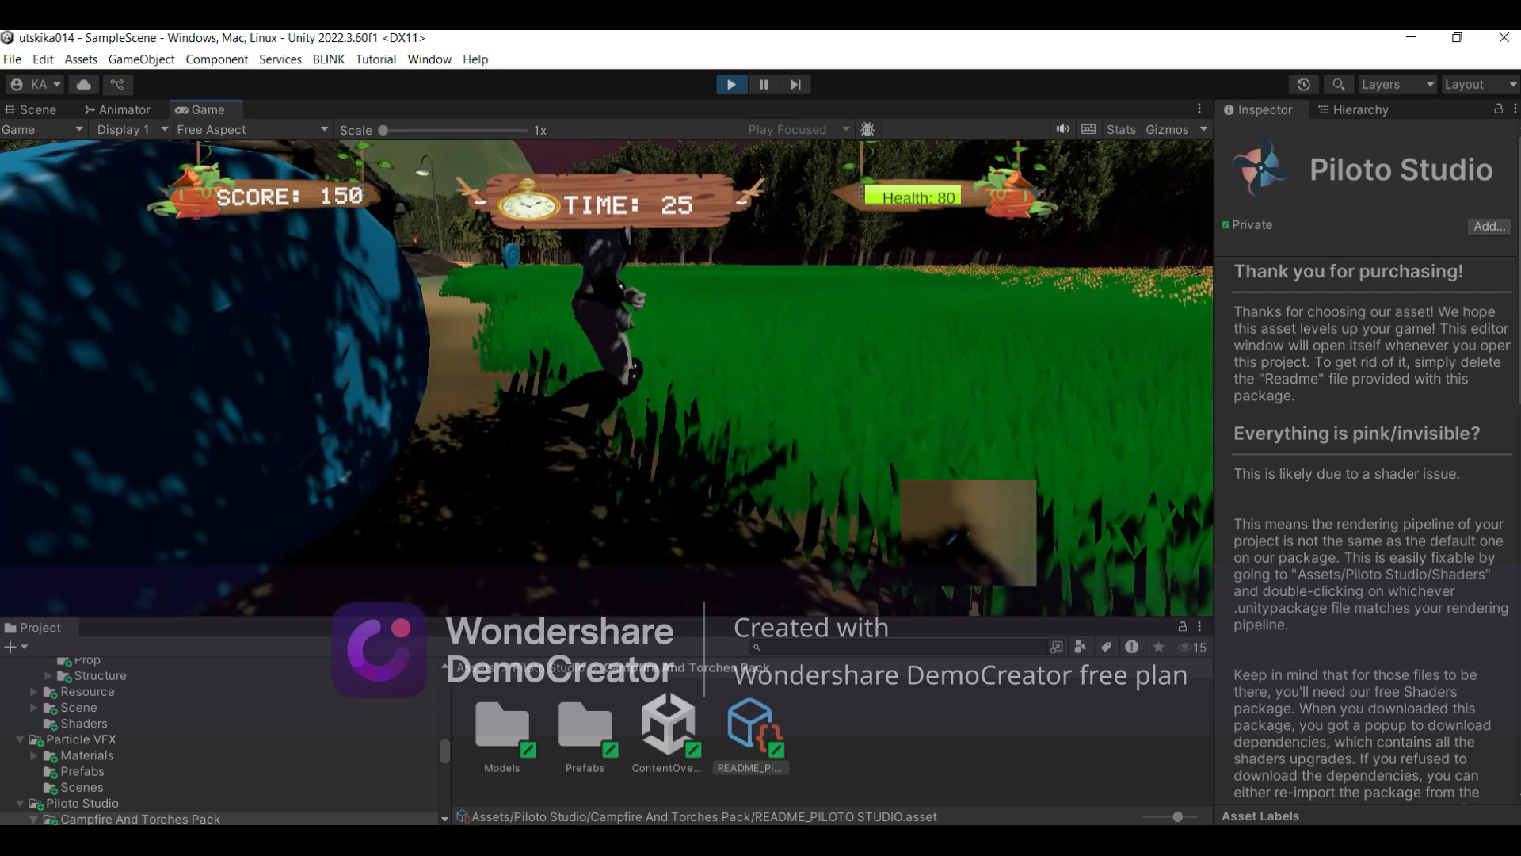
pyautogui.press('d')
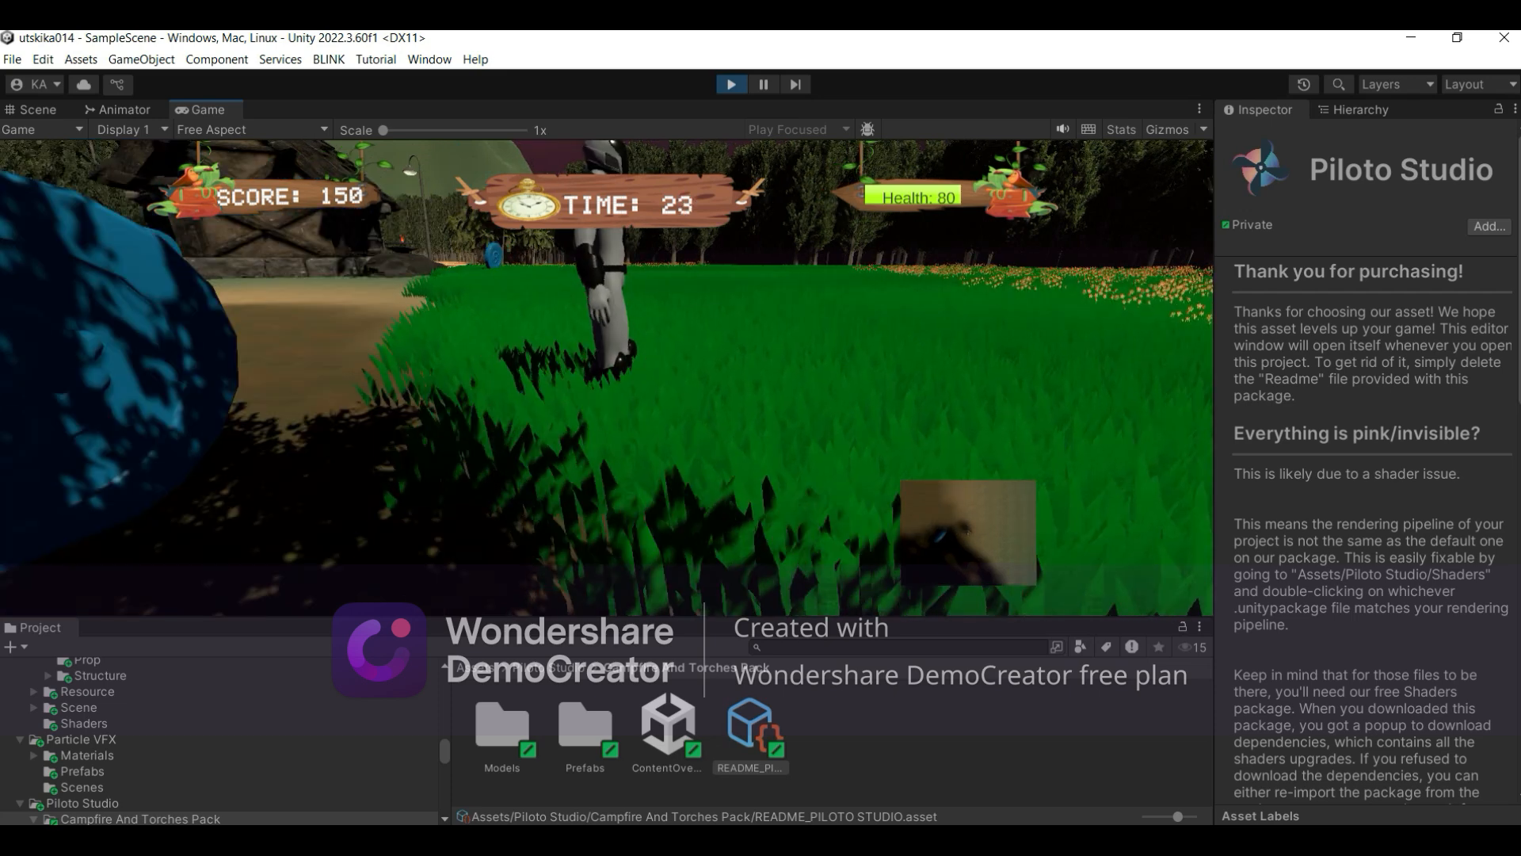
# Step: Bring the character slightly left, then run it forward across the grass until it is level with the distant blue coin
pyautogui.press('a')
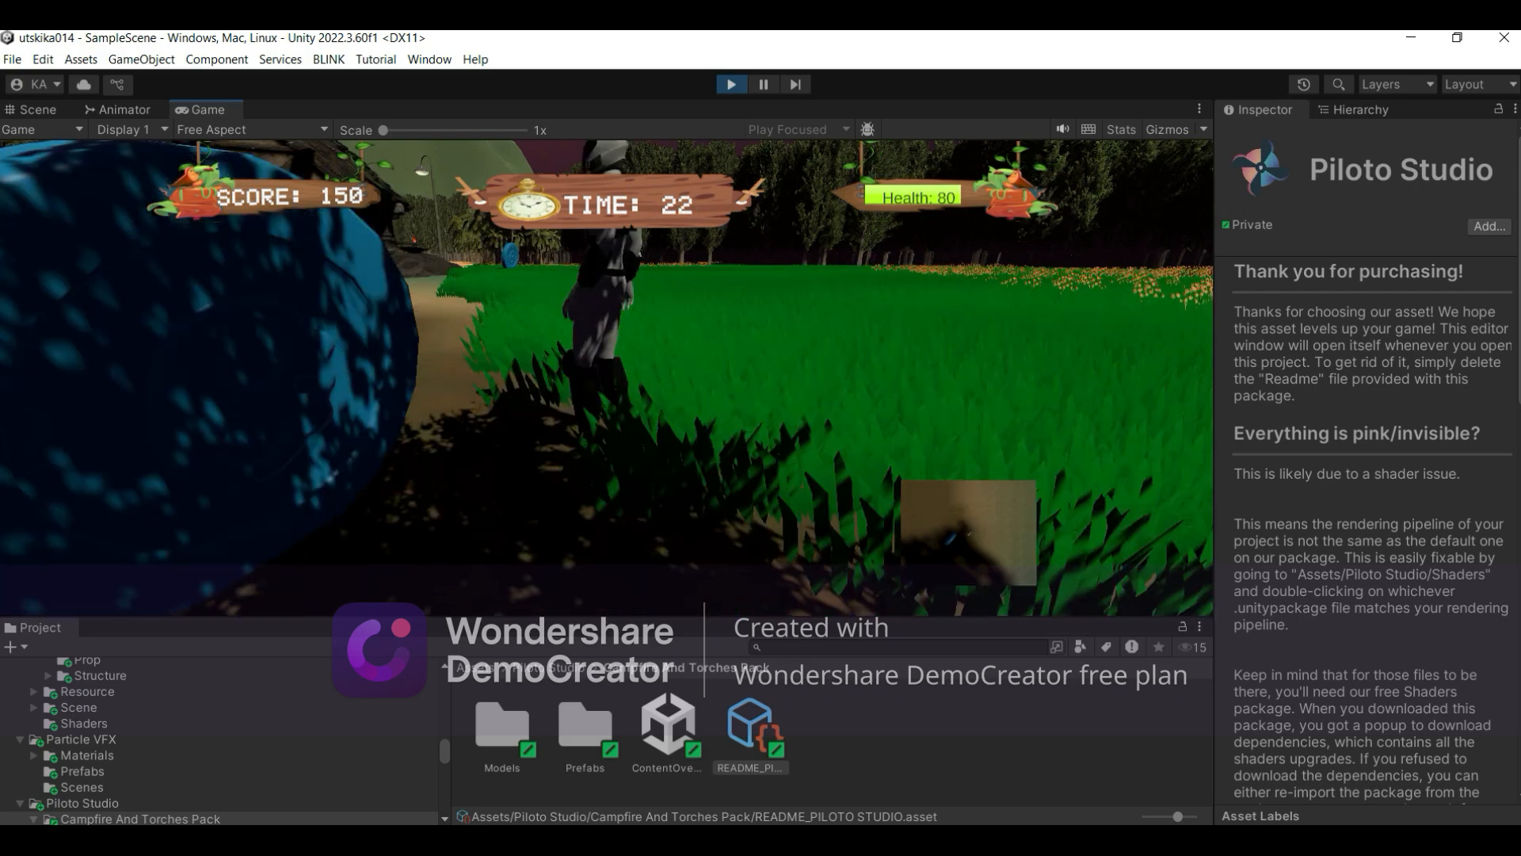
pyautogui.press('w')
pyautogui.press('w')
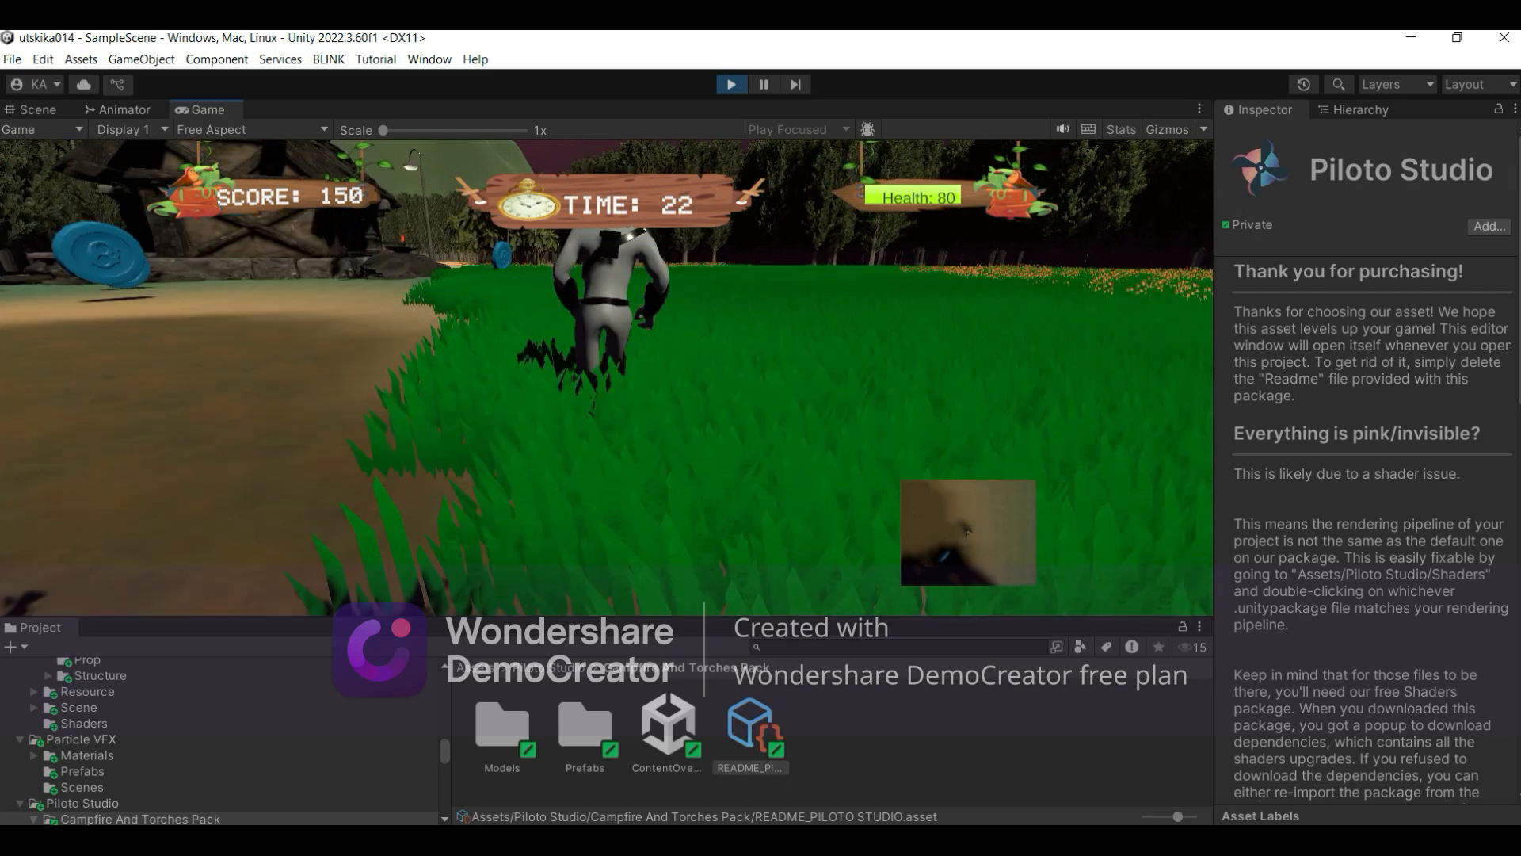
pyautogui.press('w')
pyautogui.press('w')
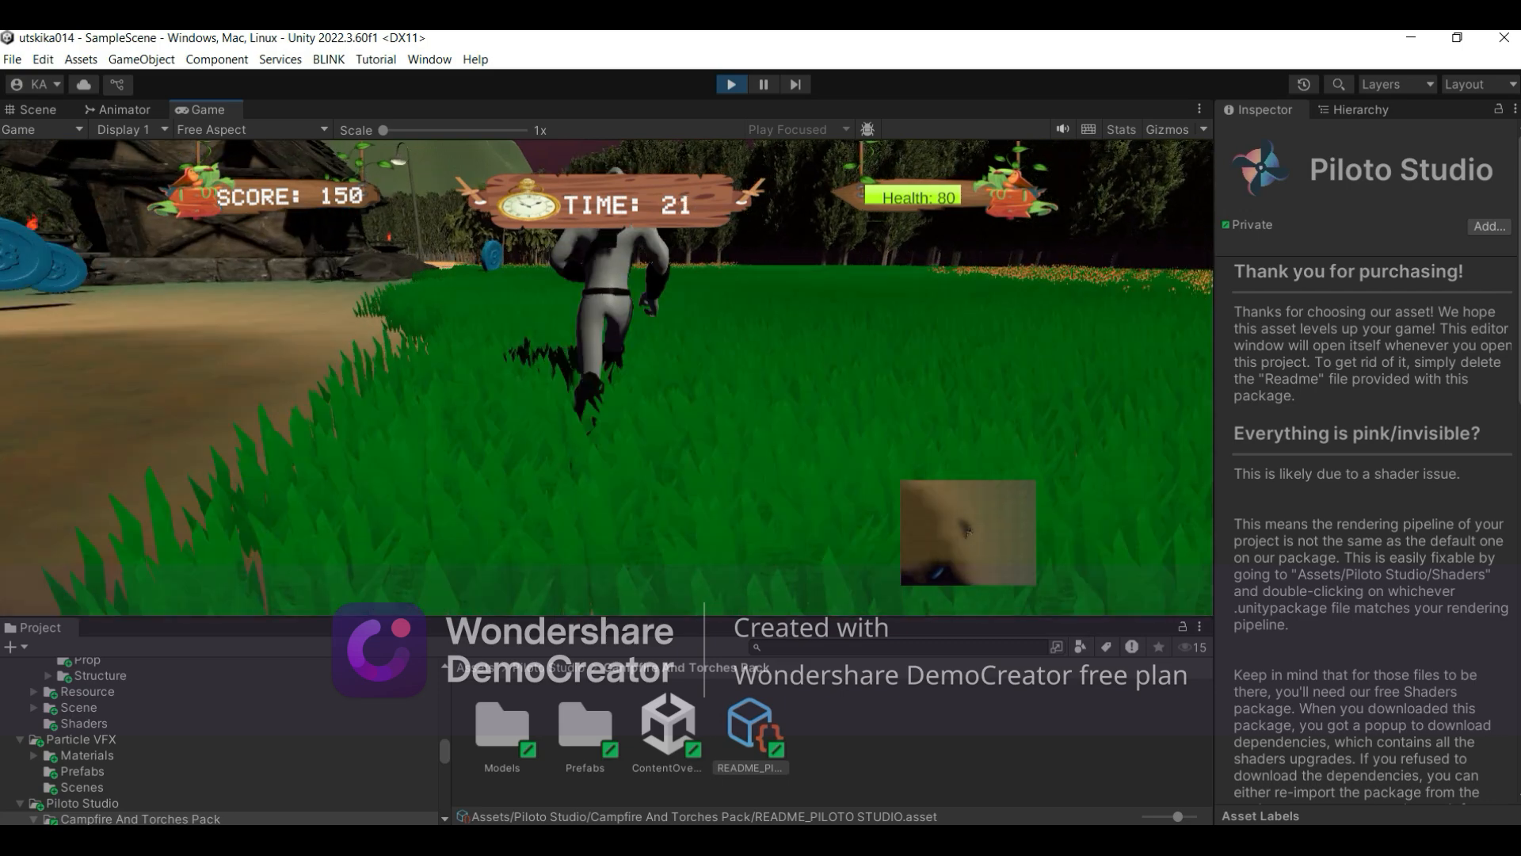
pyautogui.press('w')
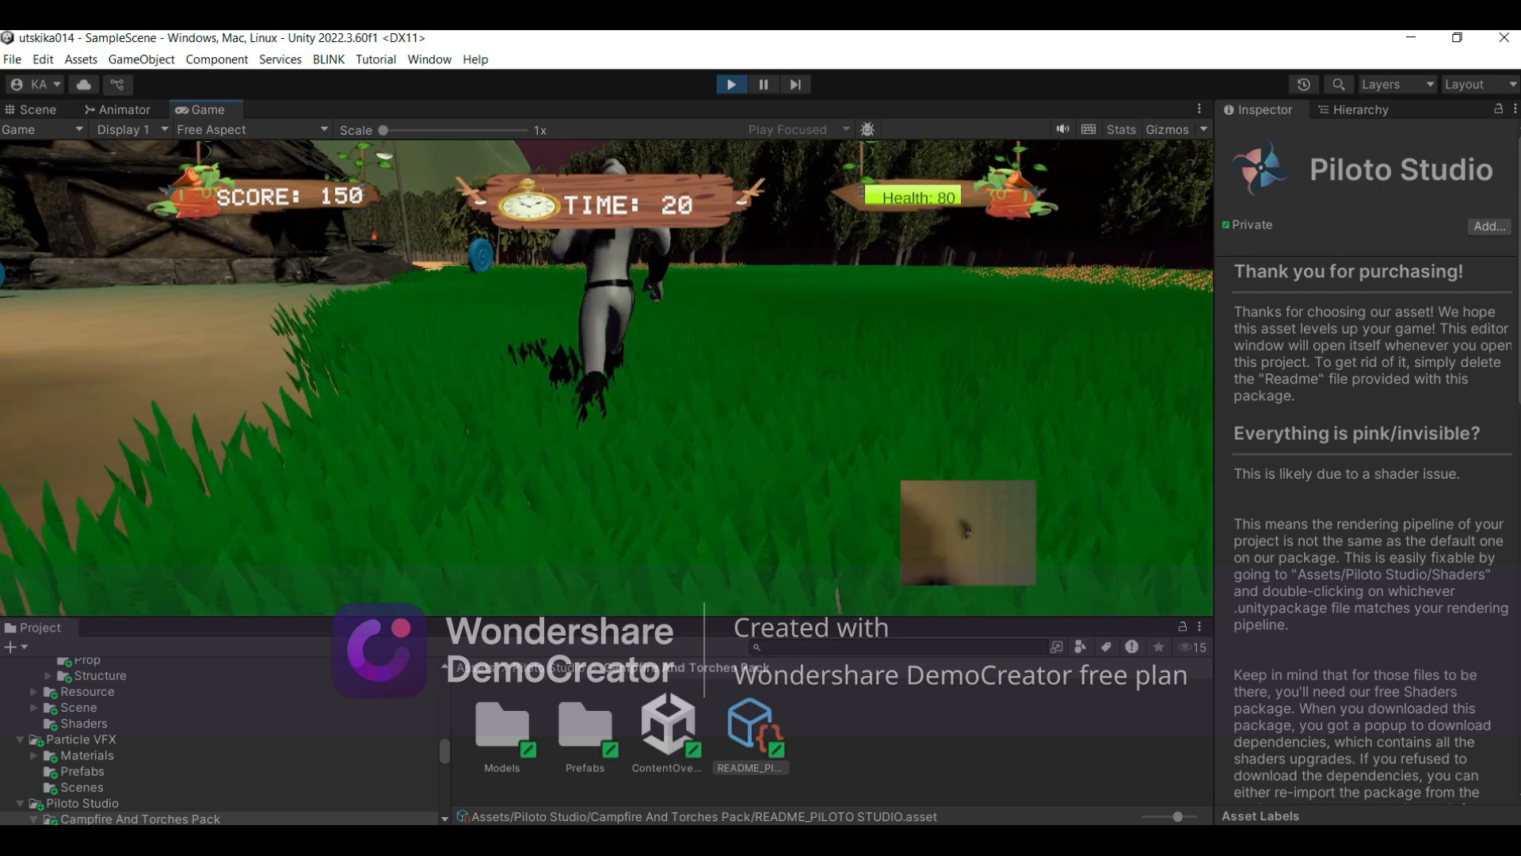
pyautogui.press('w')
pyautogui.press('w')
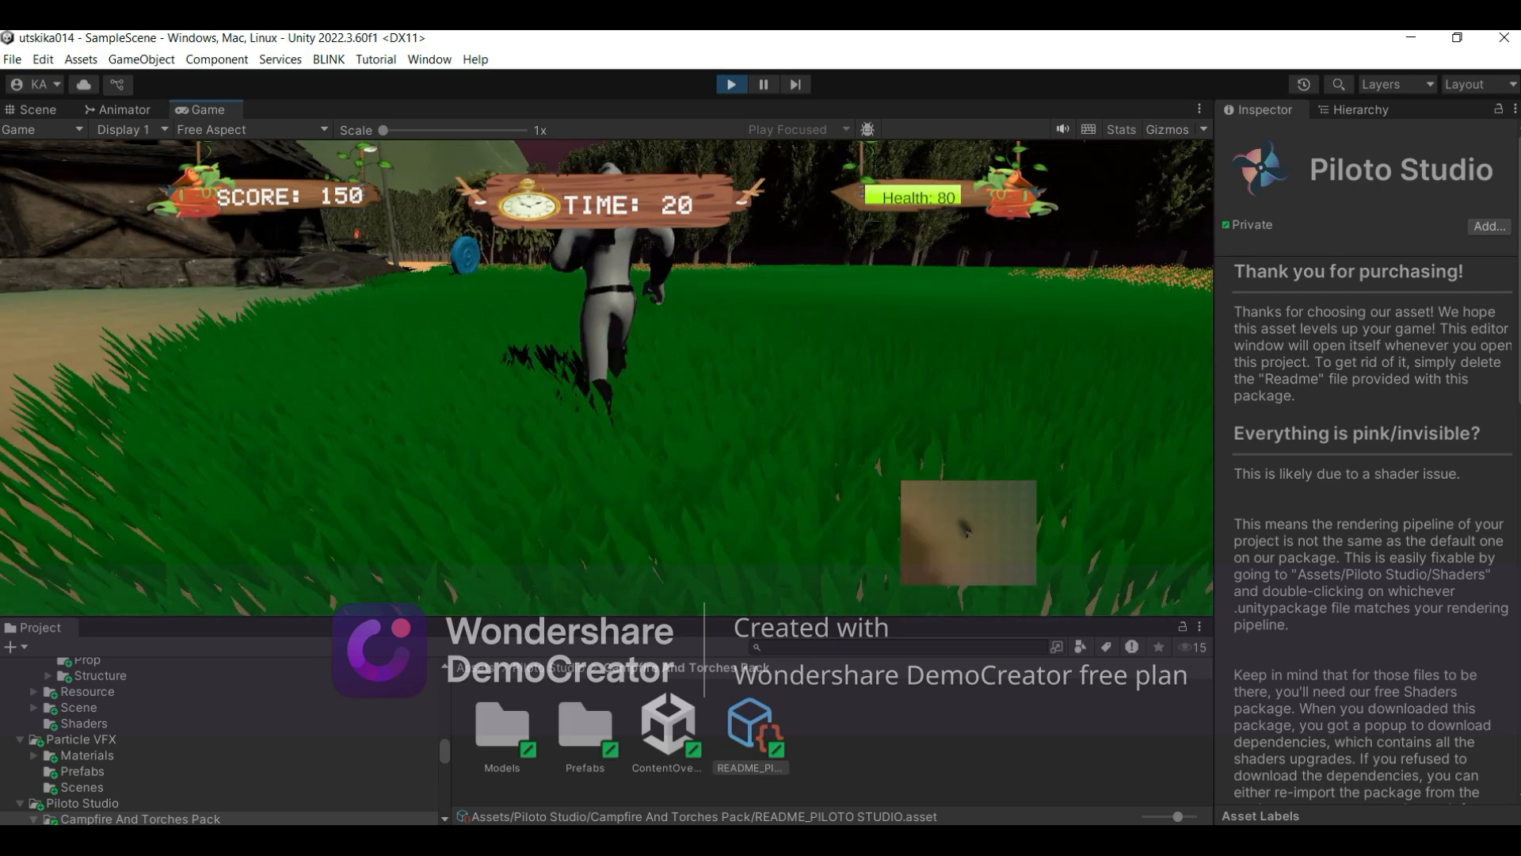
pyautogui.press('w')
pyautogui.press('w')
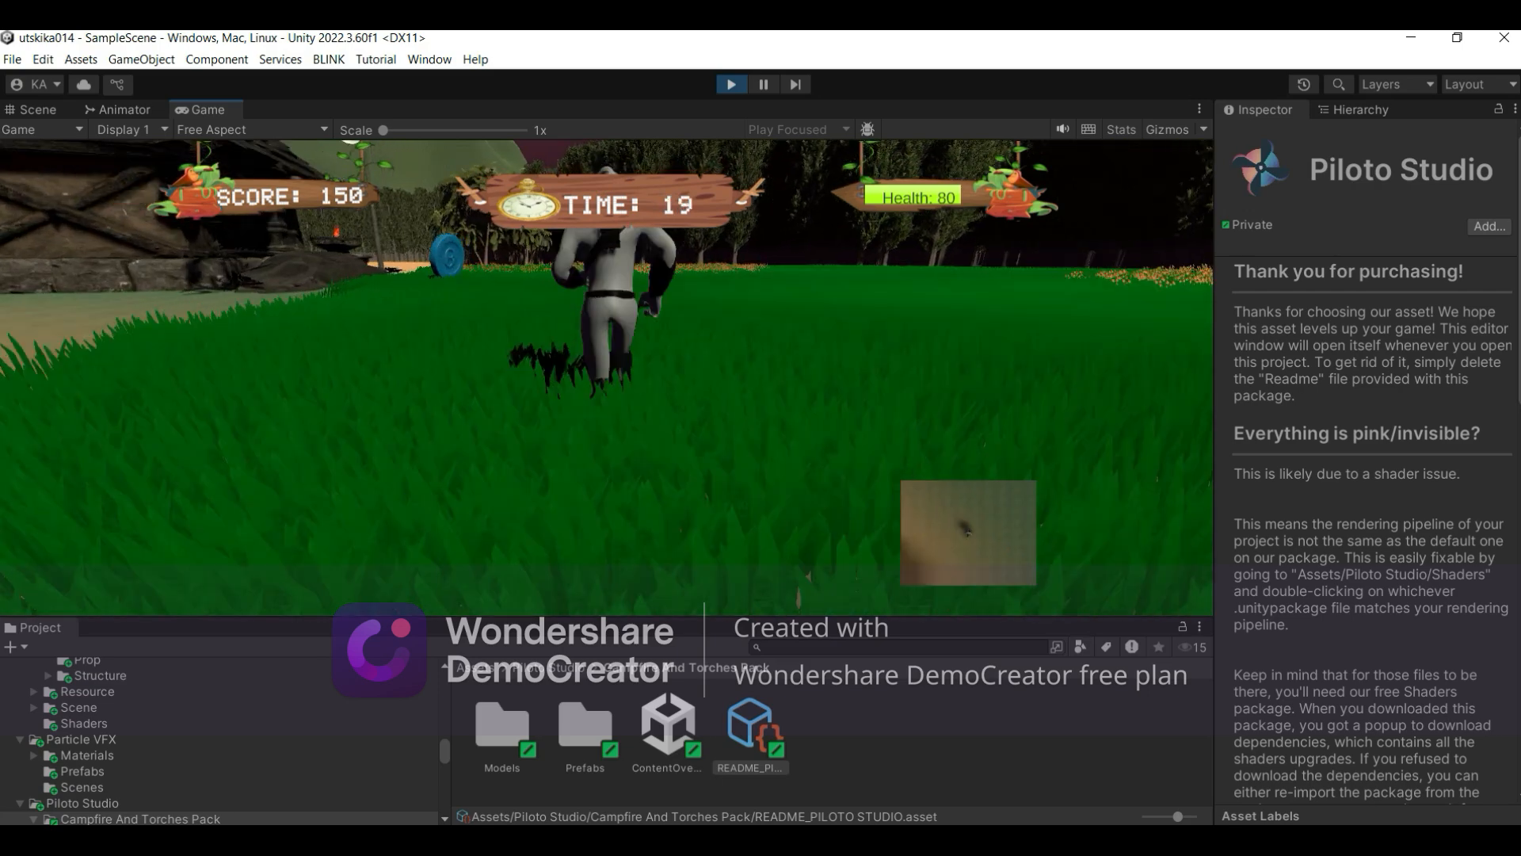
pyautogui.press('w')
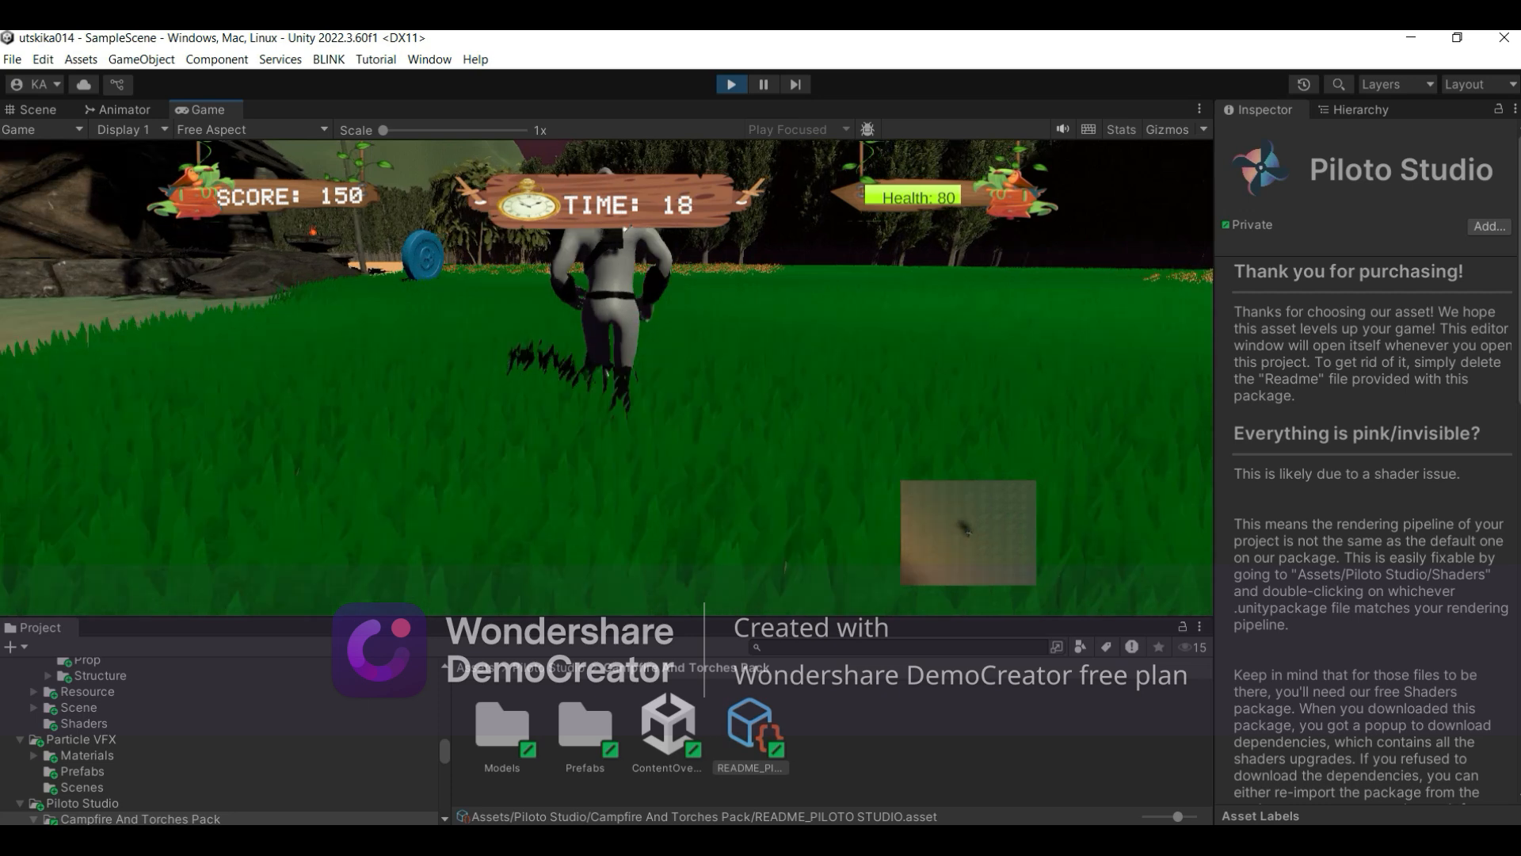
pyautogui.press('w')
pyautogui.press('w')
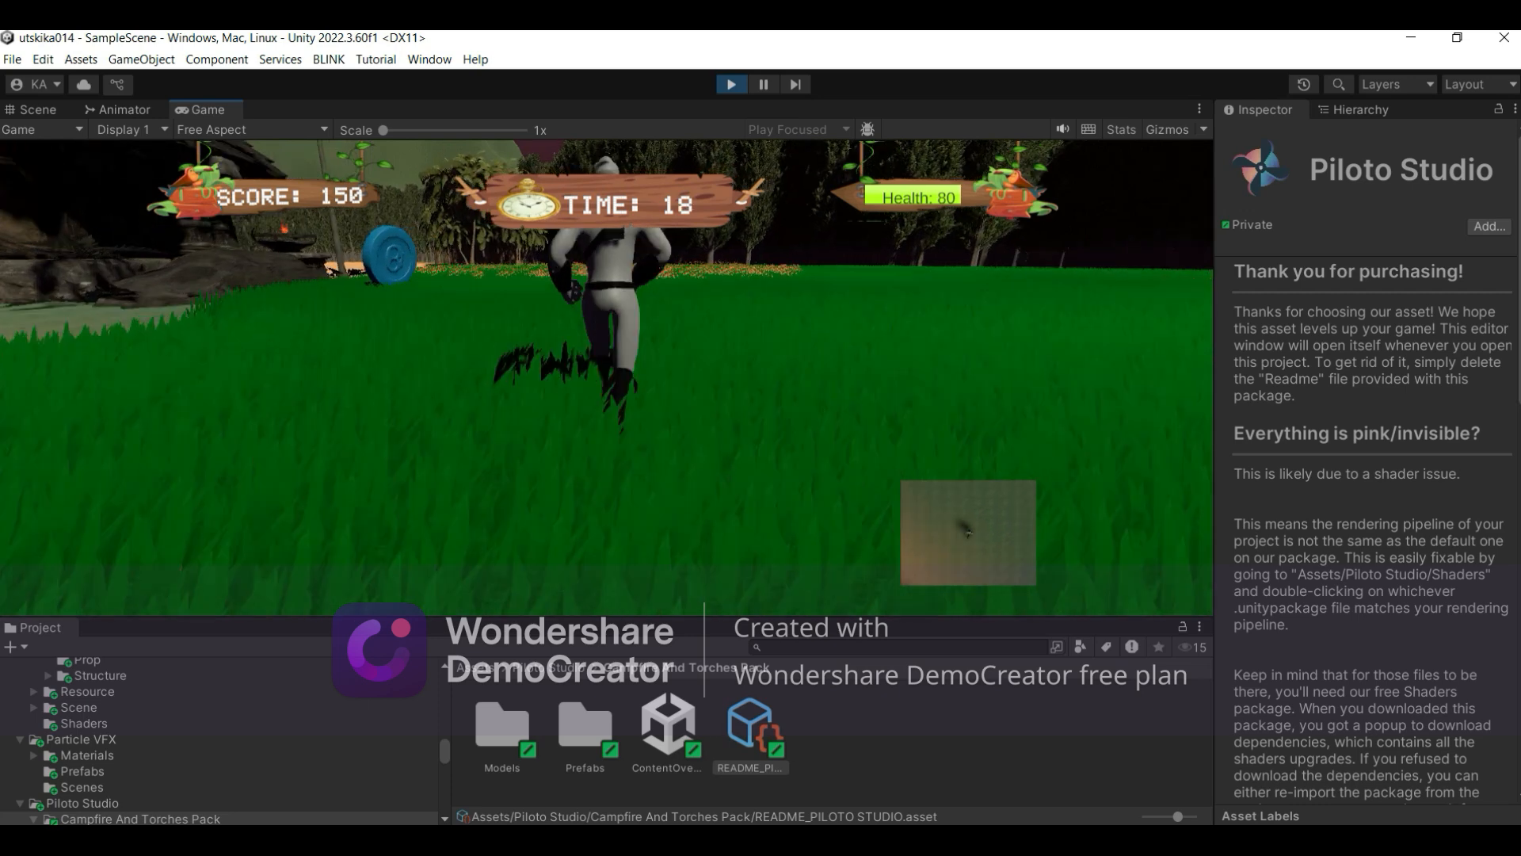
pyautogui.press('w')
pyautogui.press('w')
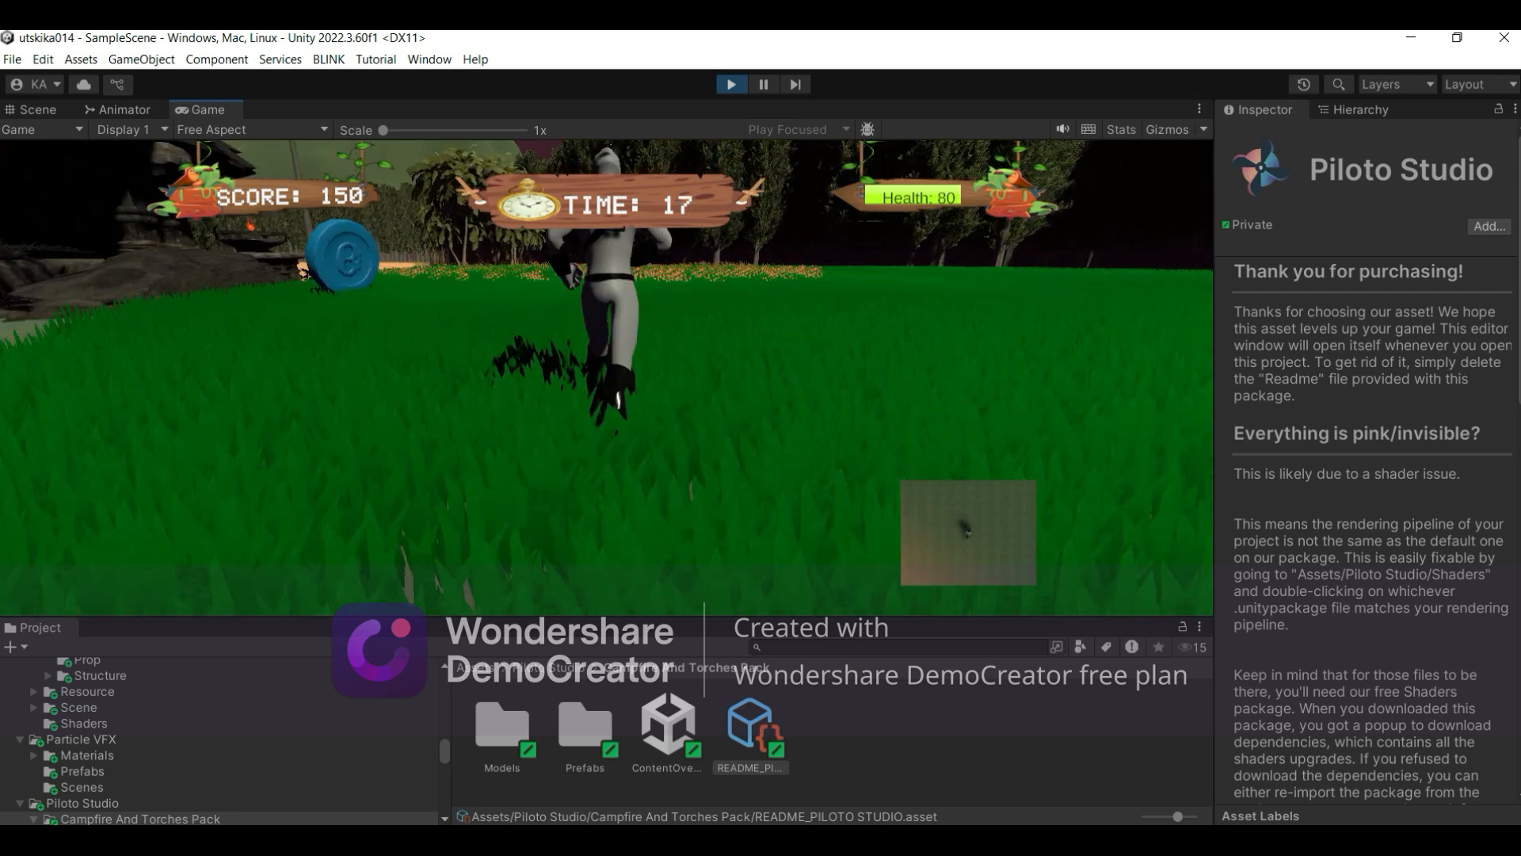
pyautogui.press('w')
pyautogui.press('w')
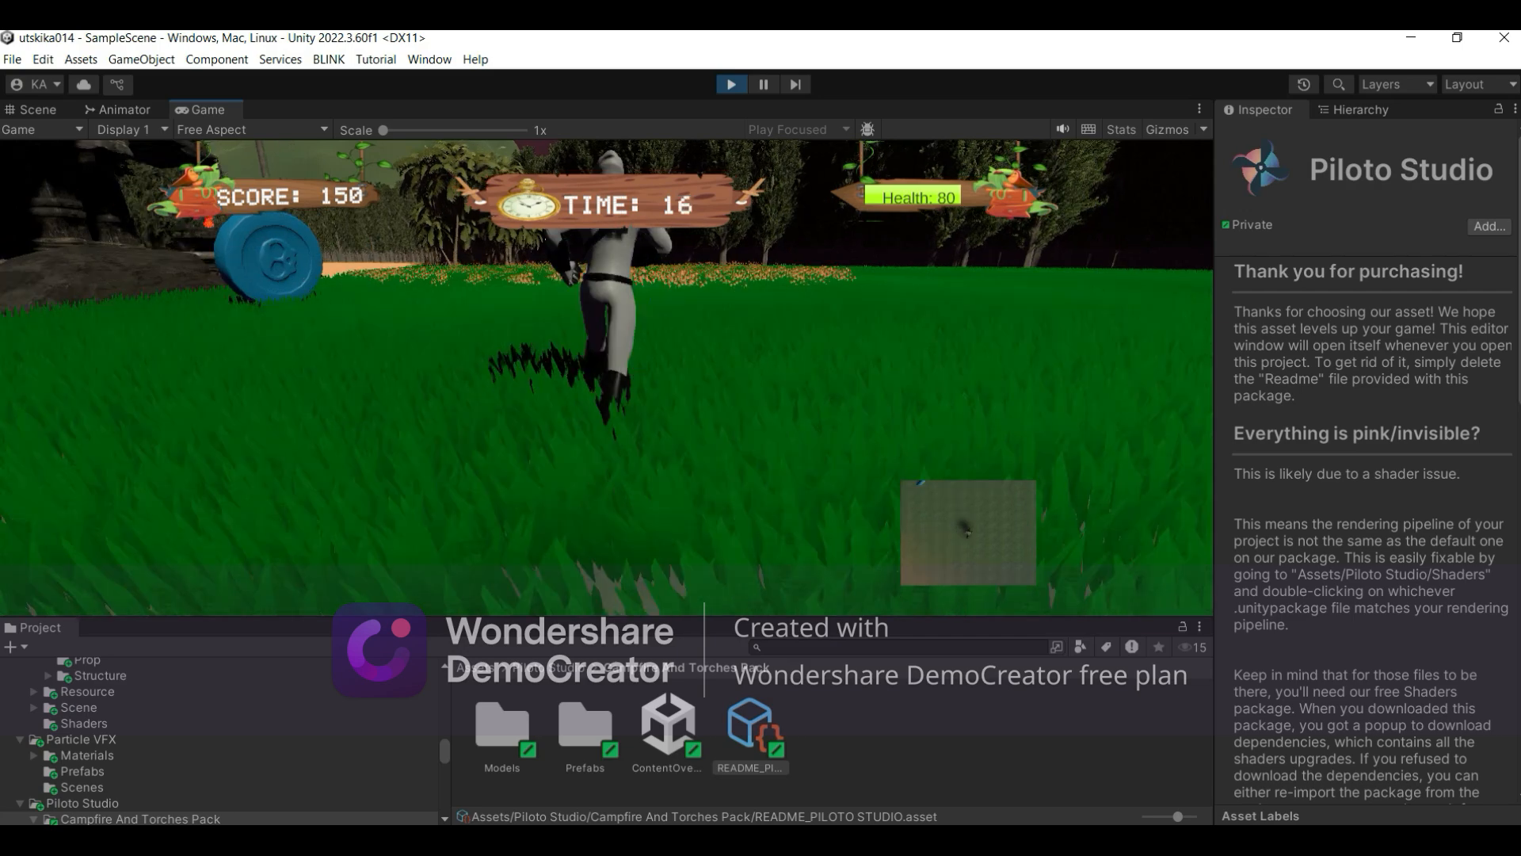
pyautogui.press('w')
pyautogui.press('w')
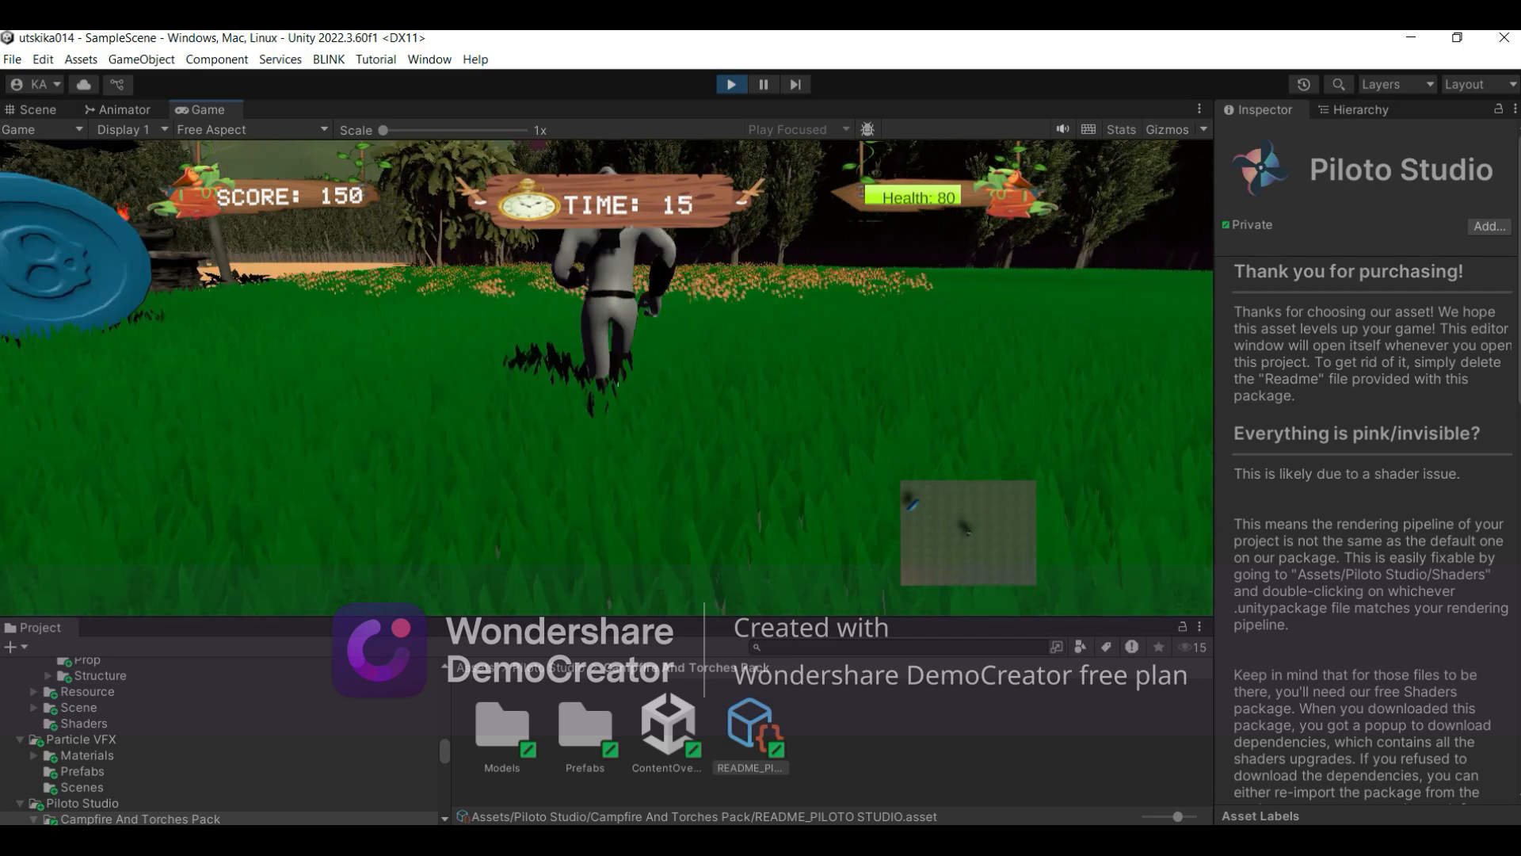
# Step: Move the character left across the grass to collect the blue coin near the rocks
pyautogui.press('a')
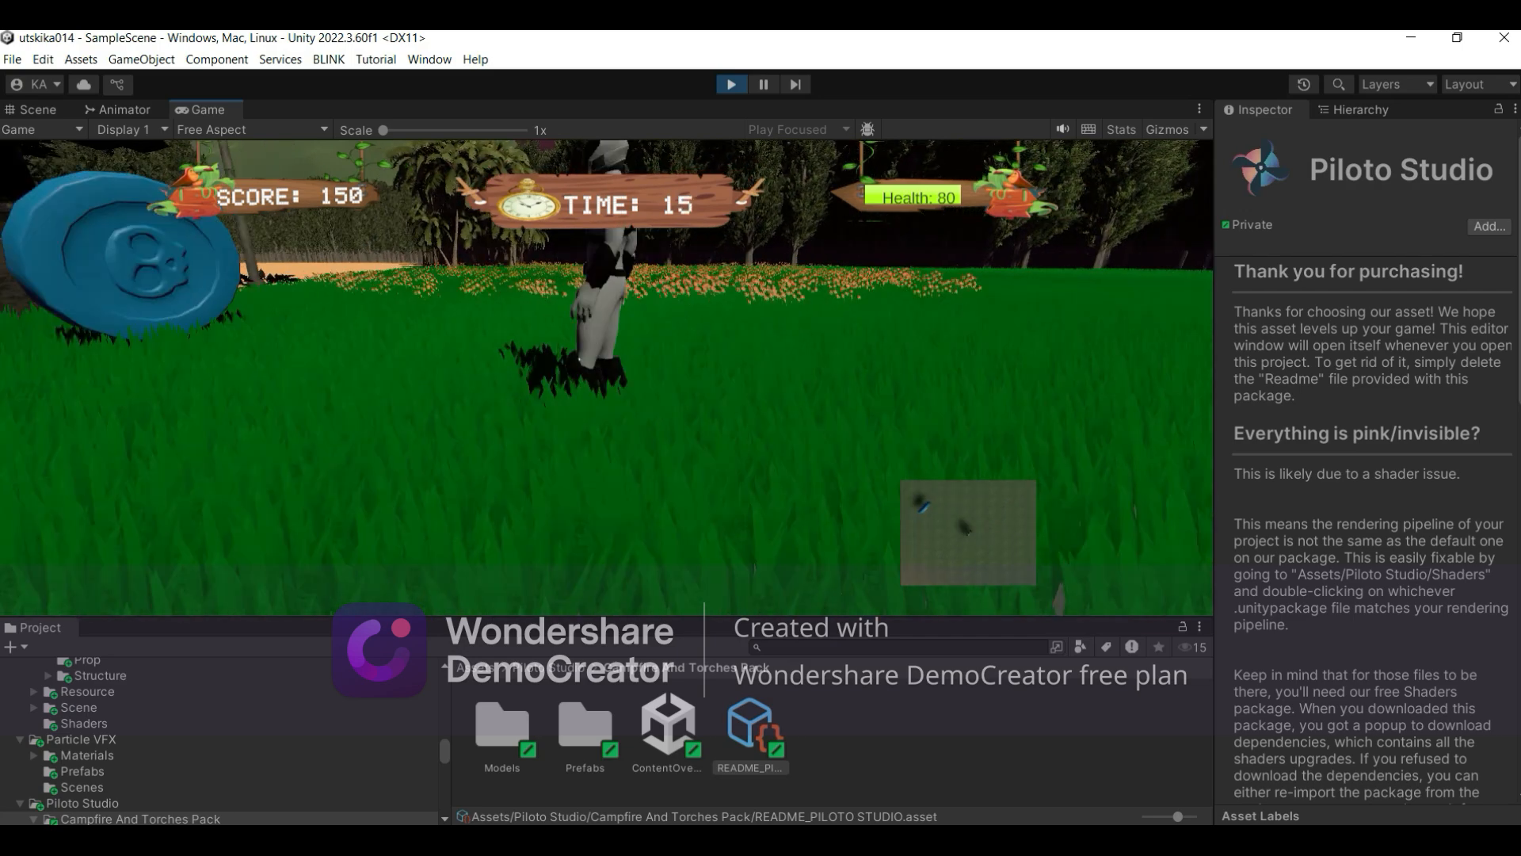
pyautogui.press('a')
pyautogui.press('a')
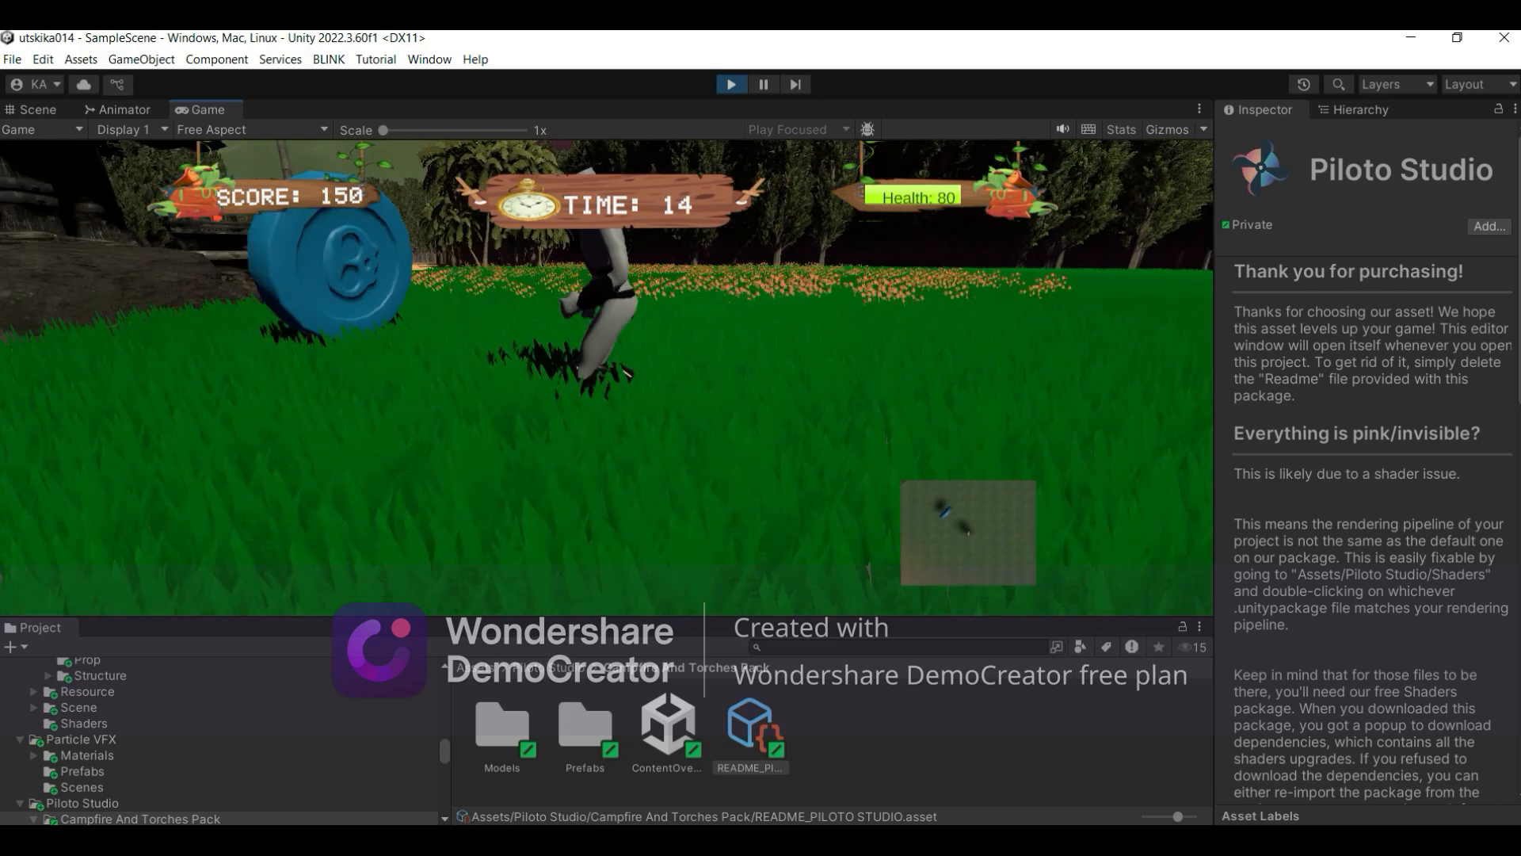
pyautogui.press('a')
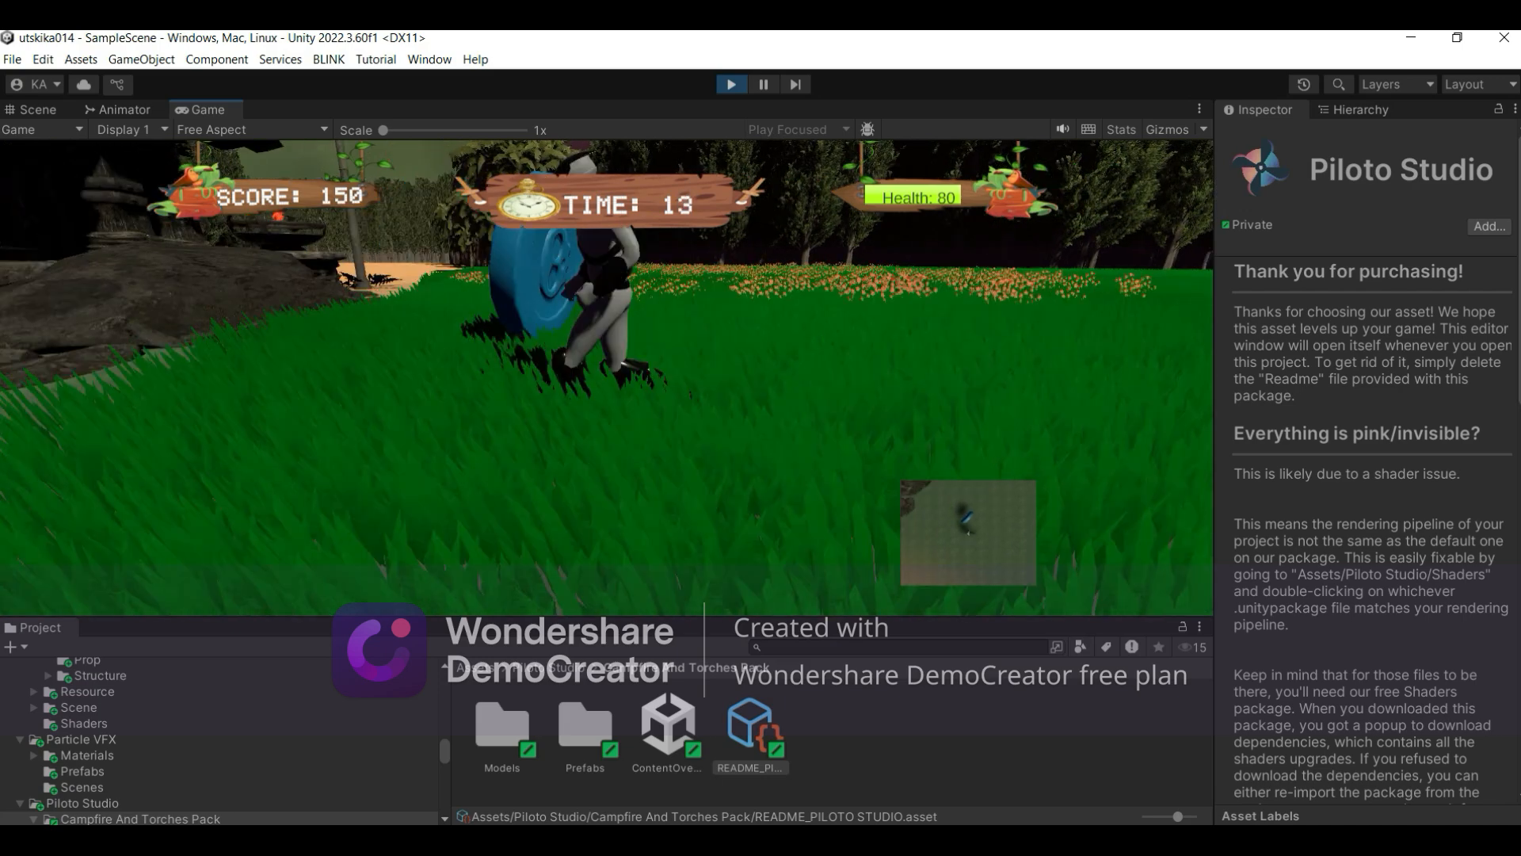
pyautogui.press('a')
pyautogui.press('a')
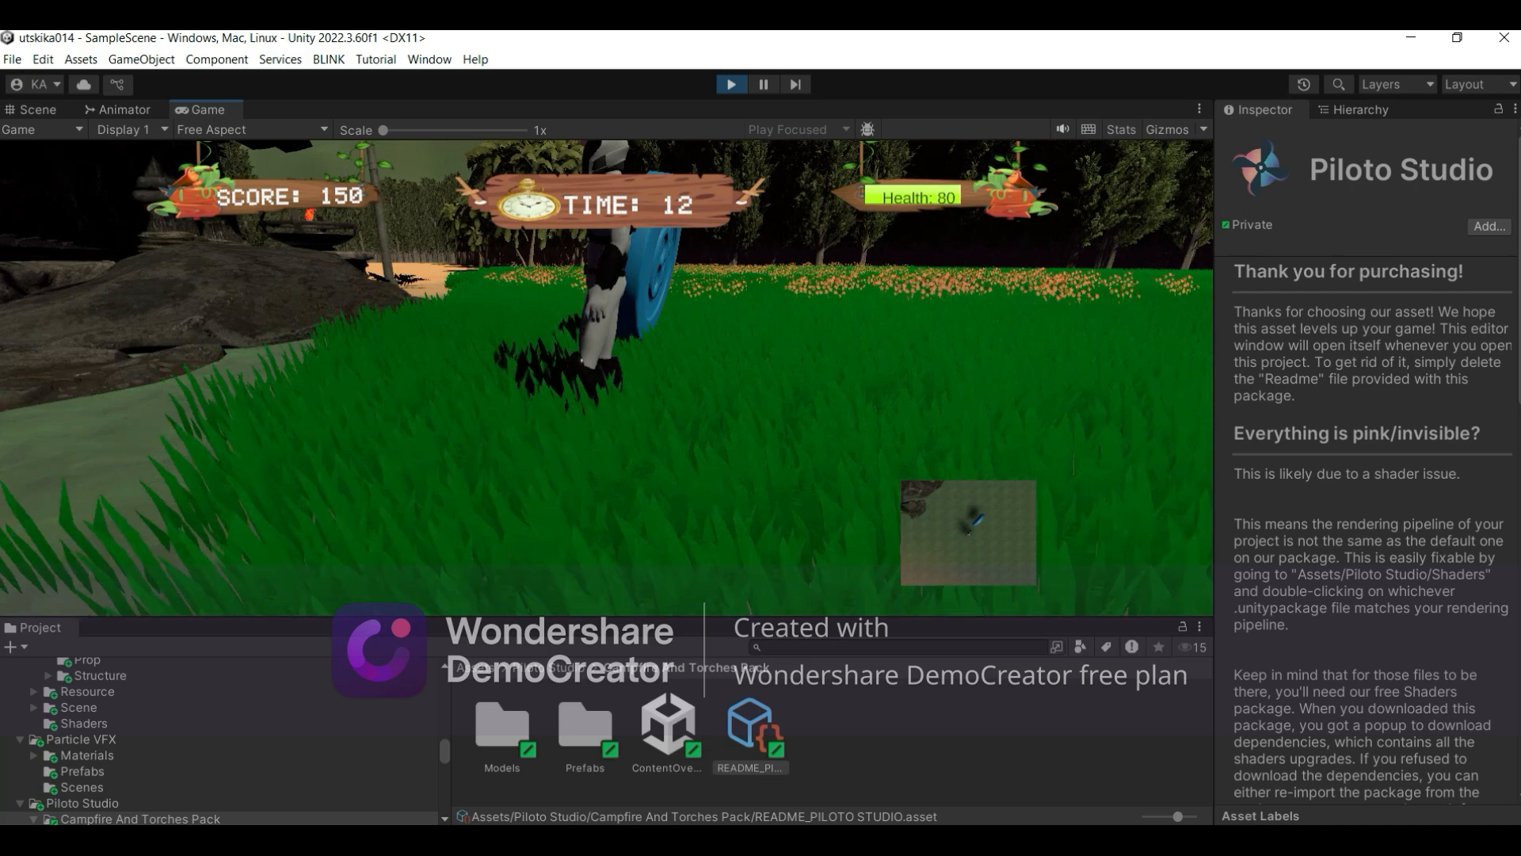
# Step: Run the character forward past the rocks into the patch of orange flowers
pyautogui.press('w')
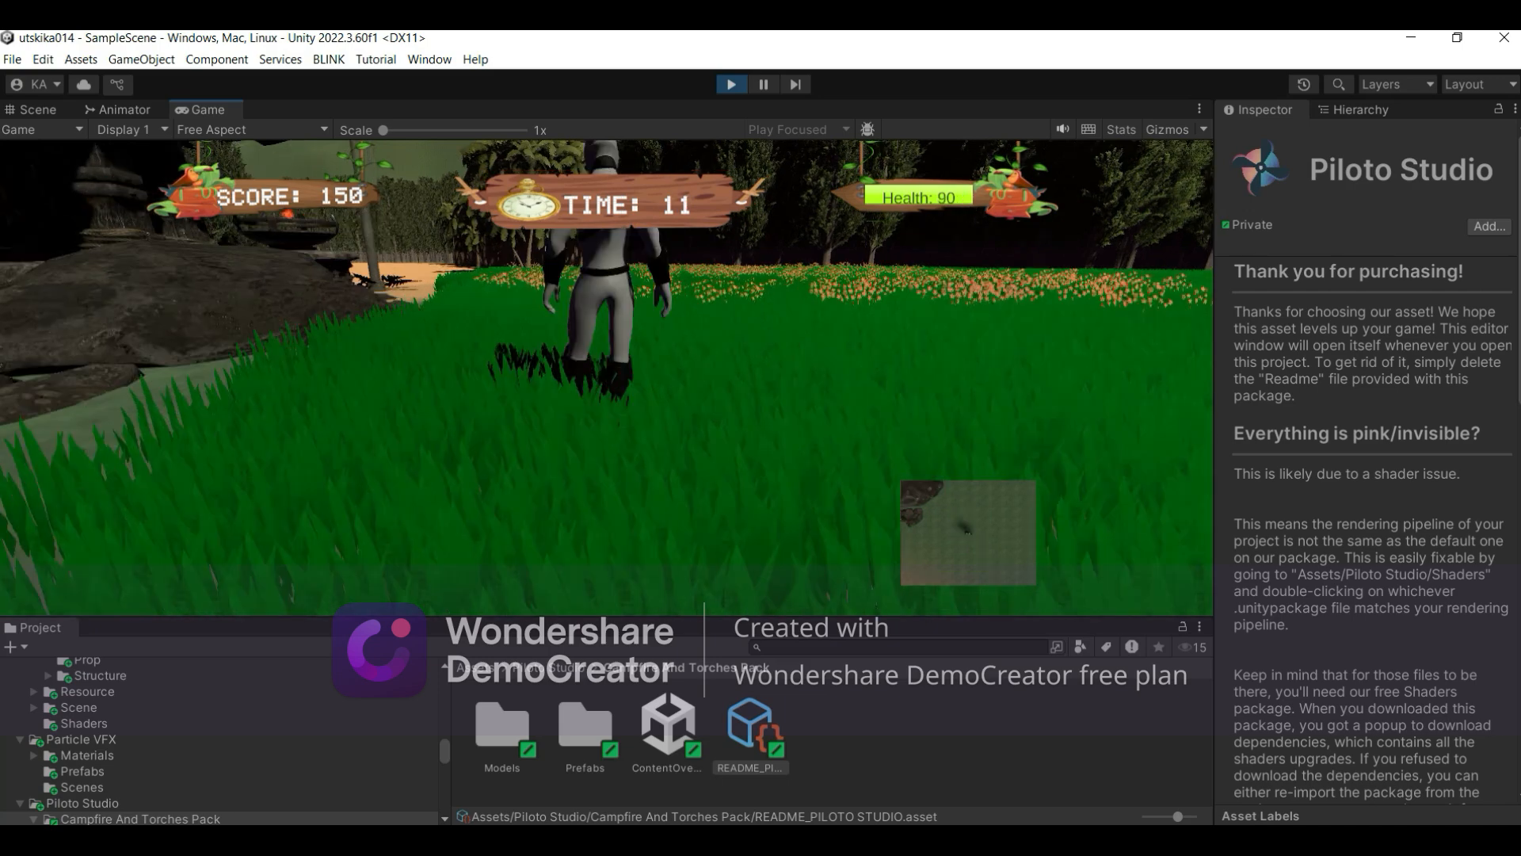
pyautogui.press('w')
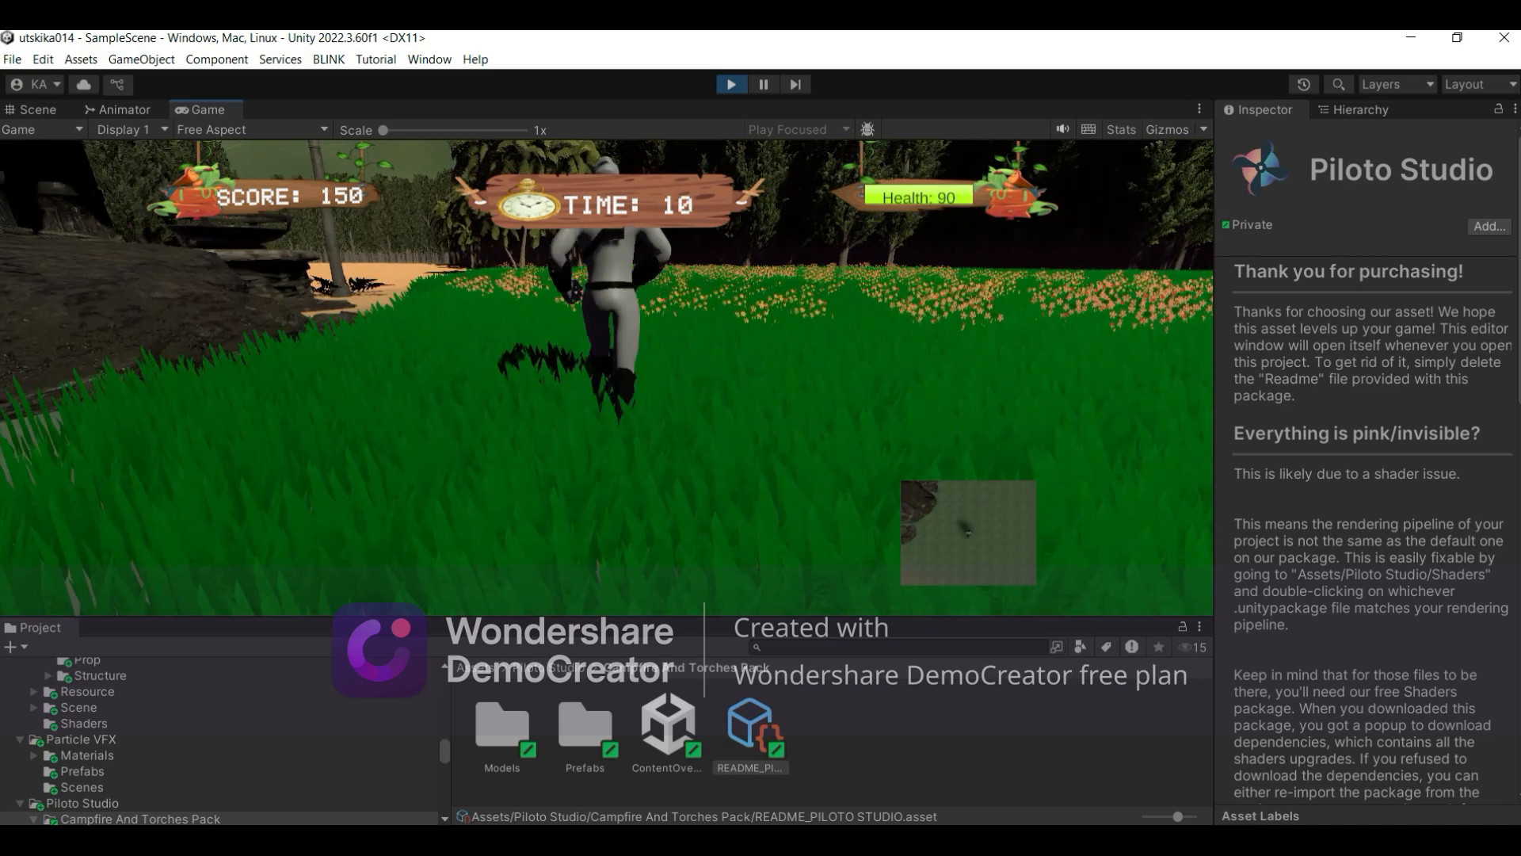
pyautogui.press('w')
pyautogui.press('w')
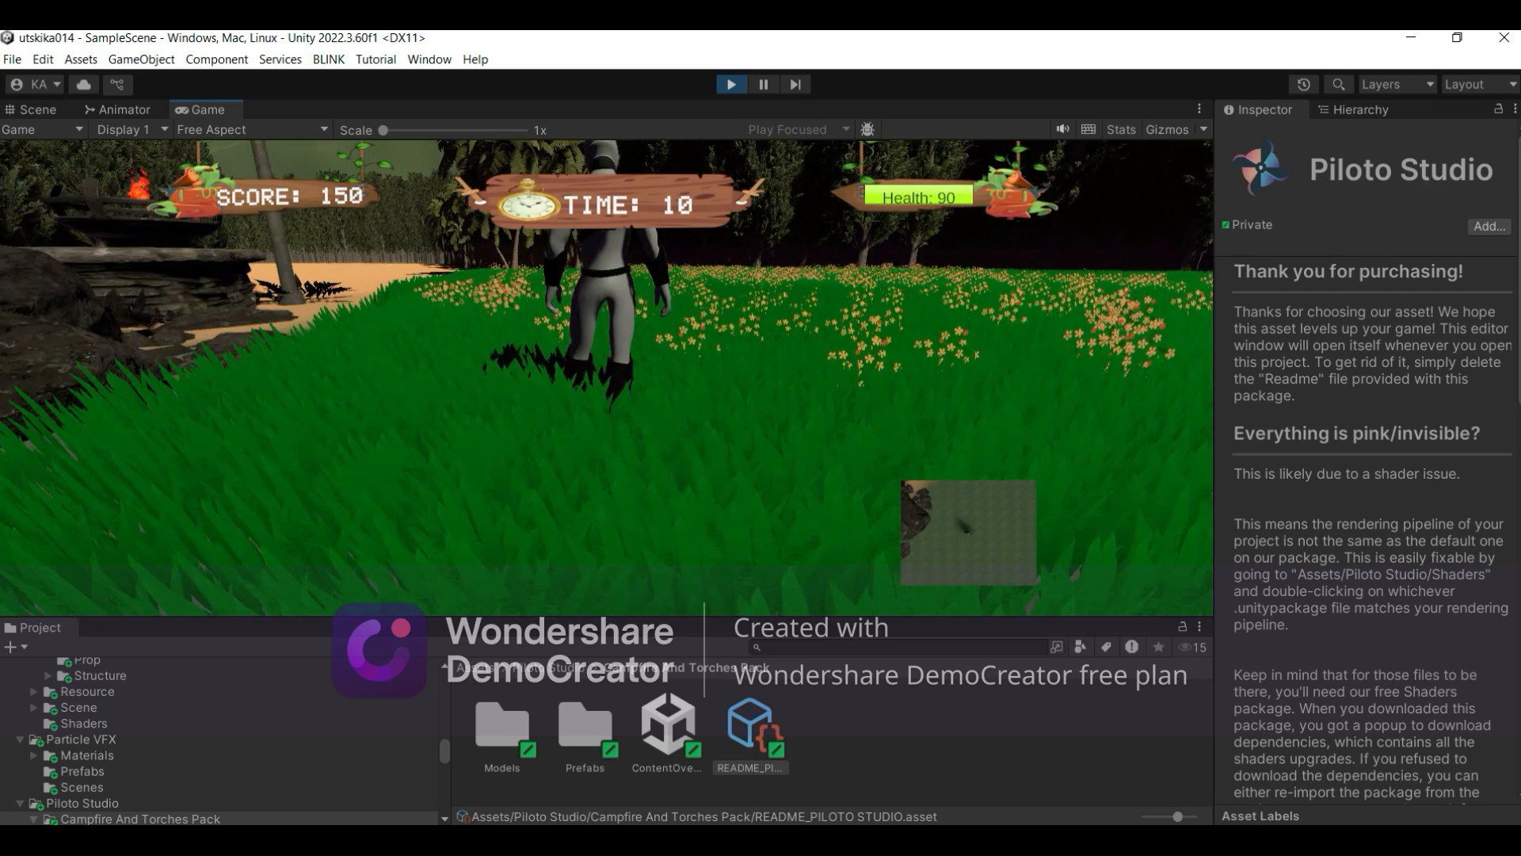
pyautogui.press('w')
pyautogui.press('w')
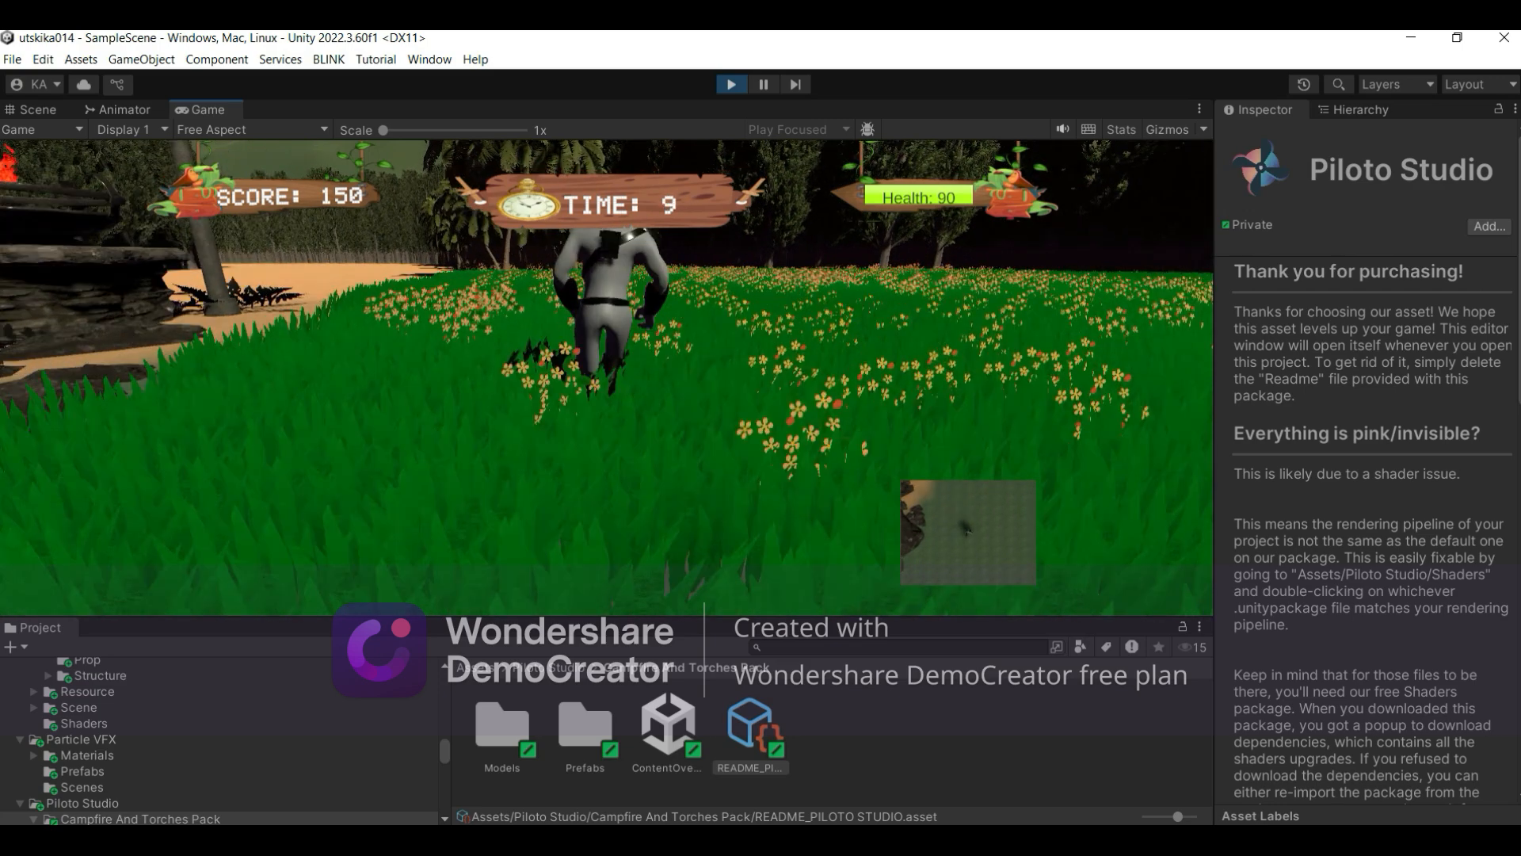
pyautogui.press('w')
pyautogui.press('w')
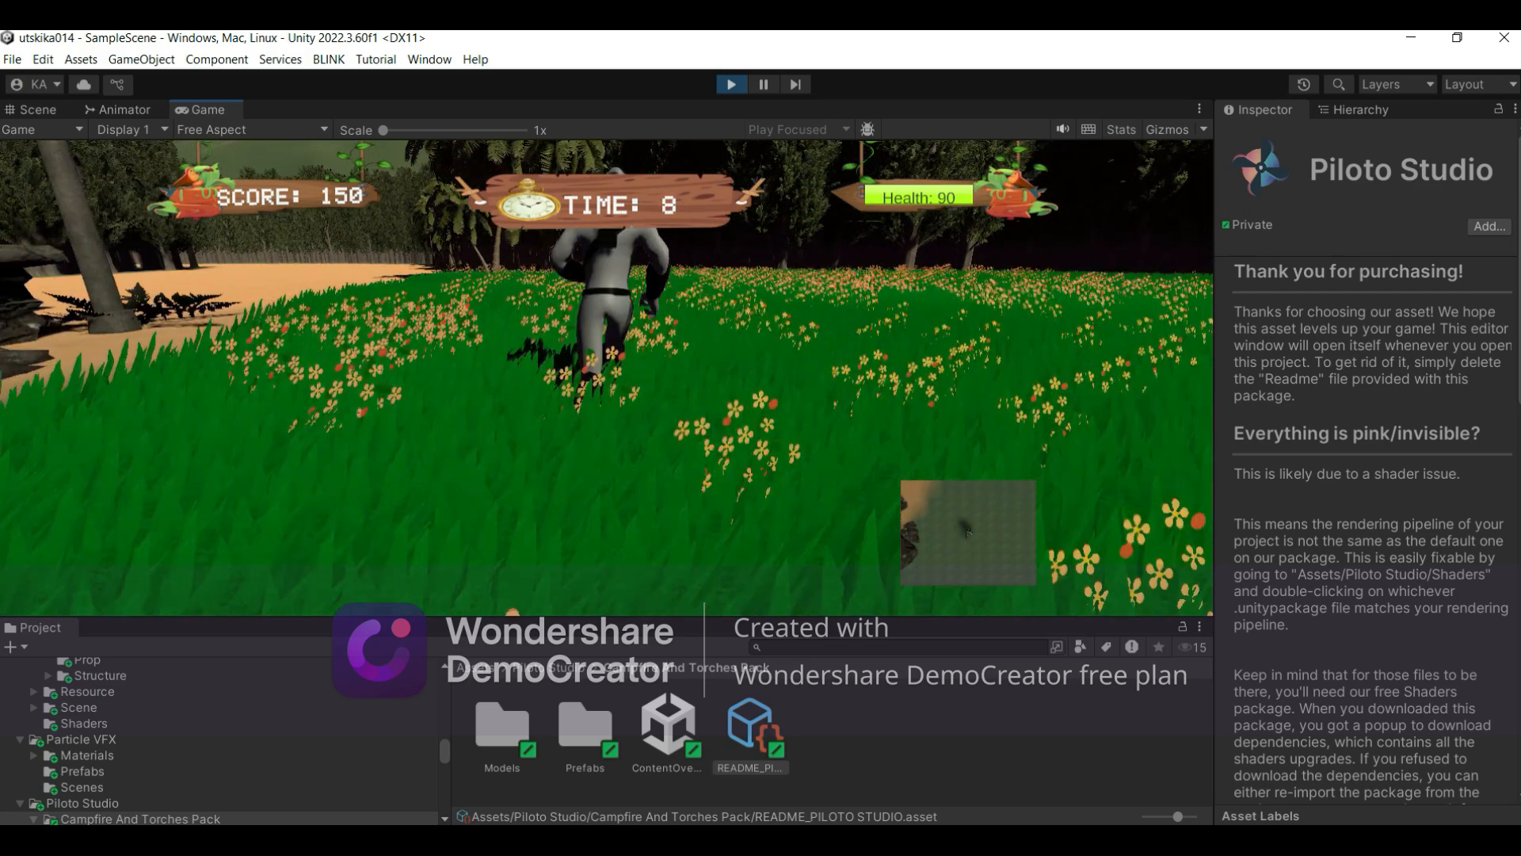
# Step: Move the character left out of the flowers onto the sandy path beside the rocks
pyautogui.press('a')
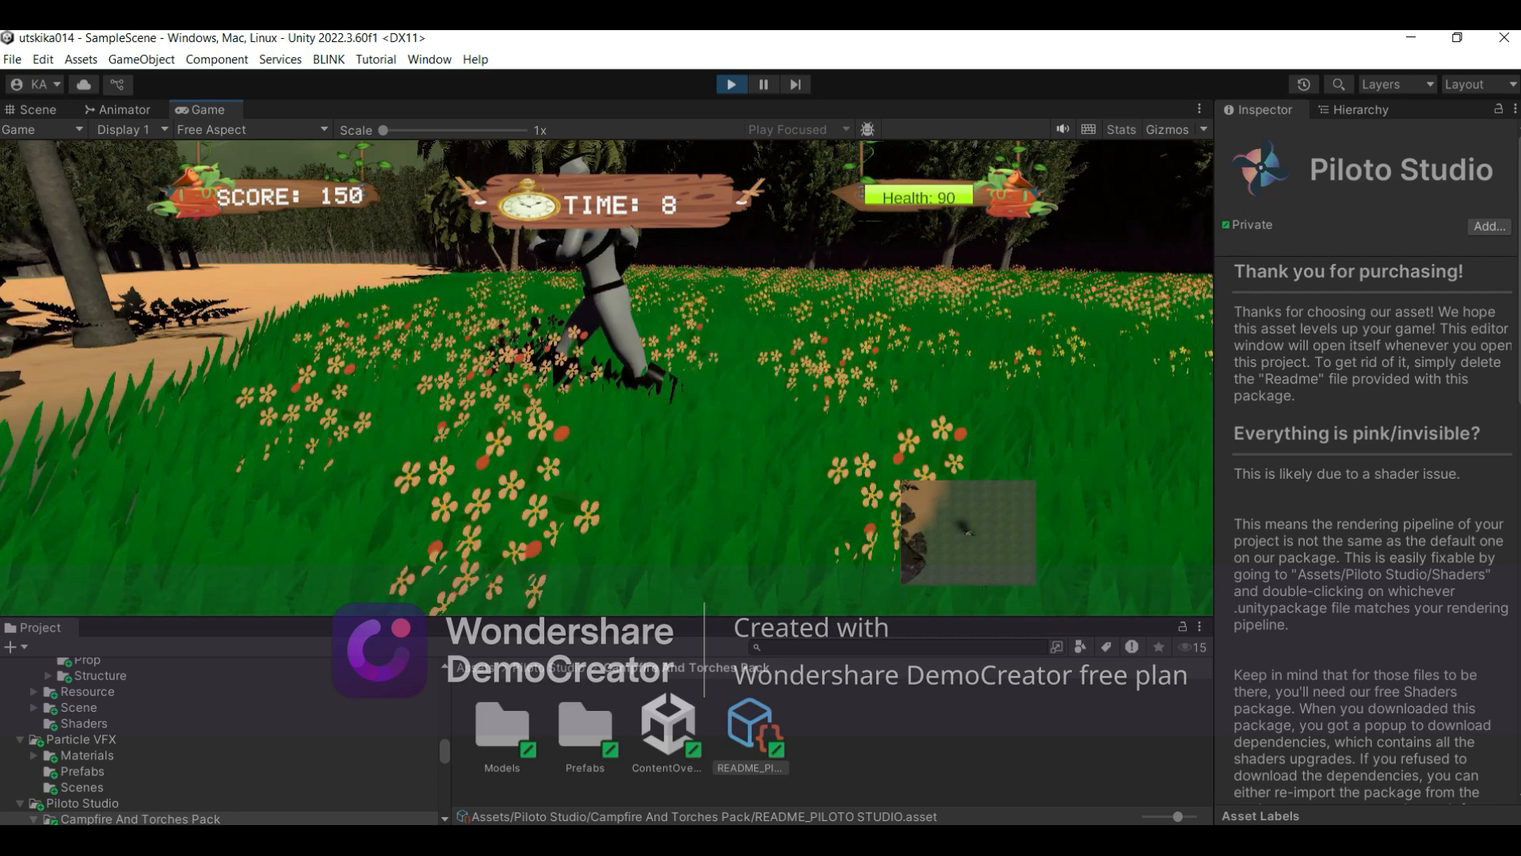
pyautogui.press('a')
pyautogui.press('a')
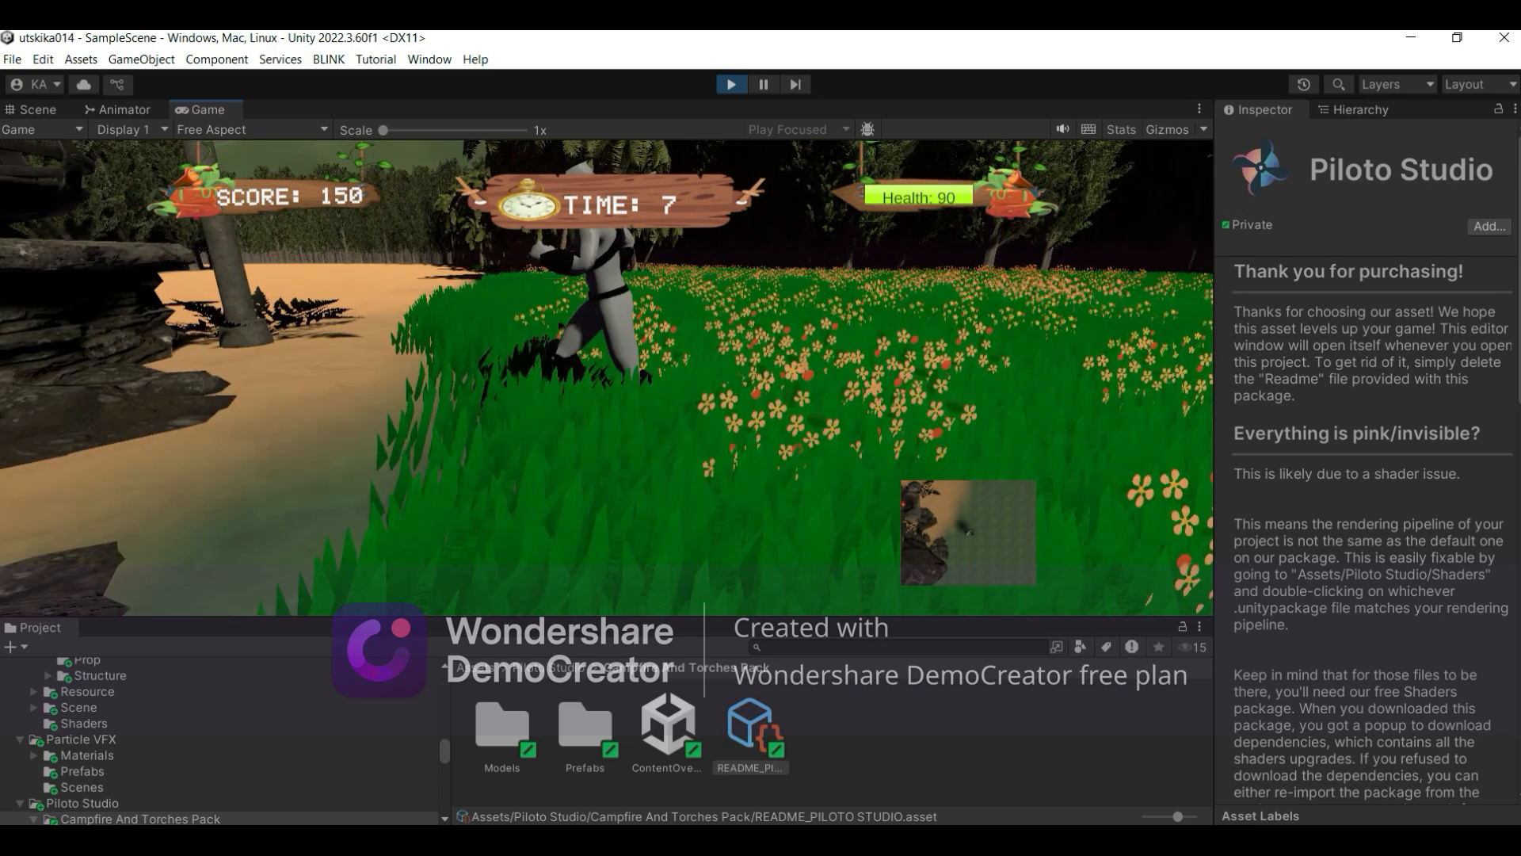
pyautogui.press('a')
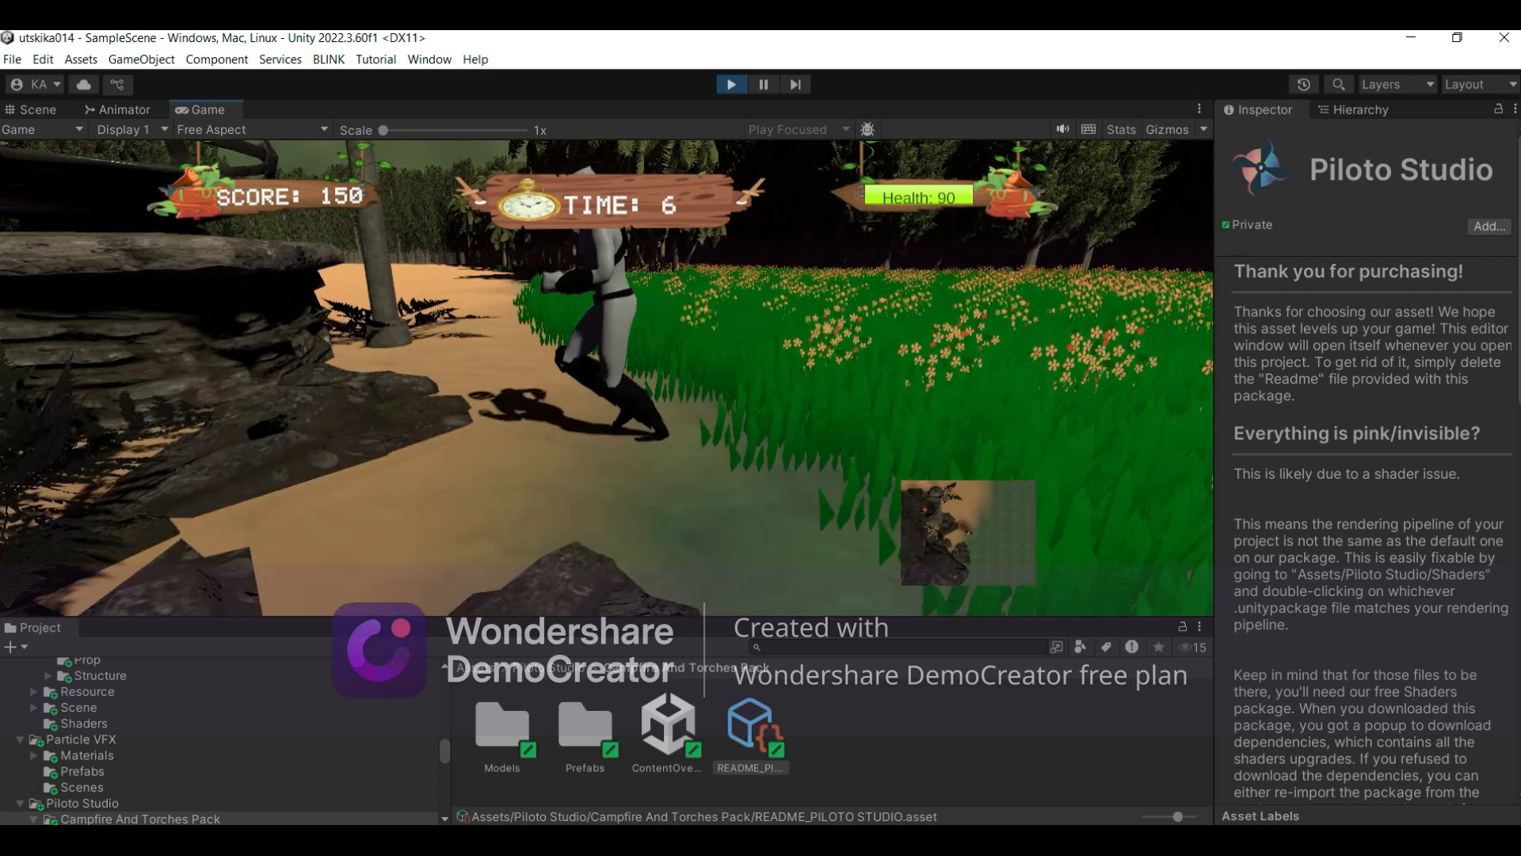
pyautogui.press('a')
# Step: Run the character forward past the tree, along the border between the sand and the grass
pyautogui.press('w')
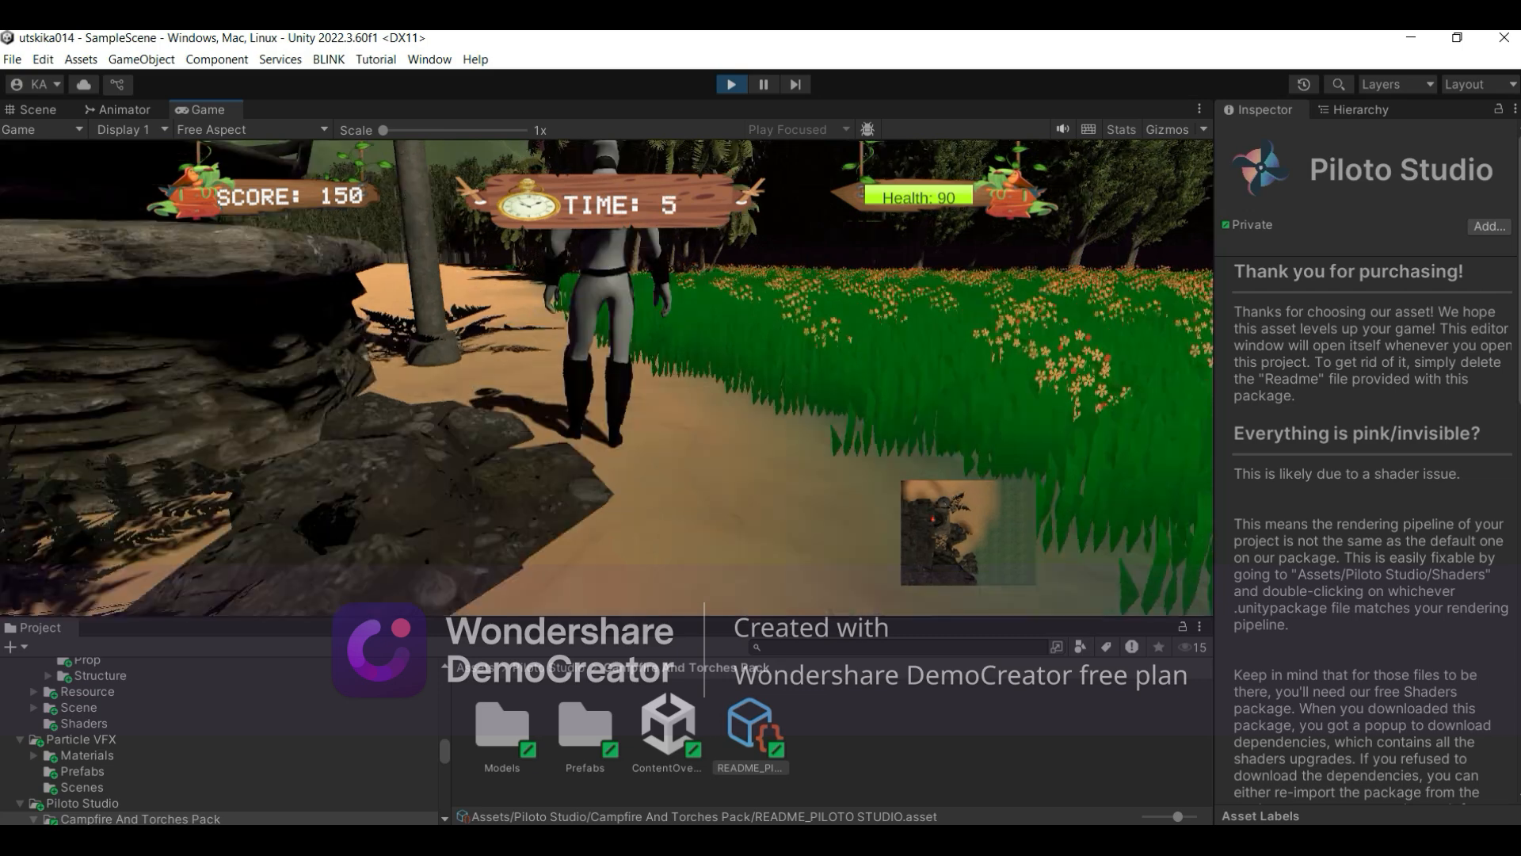
pyautogui.press('w')
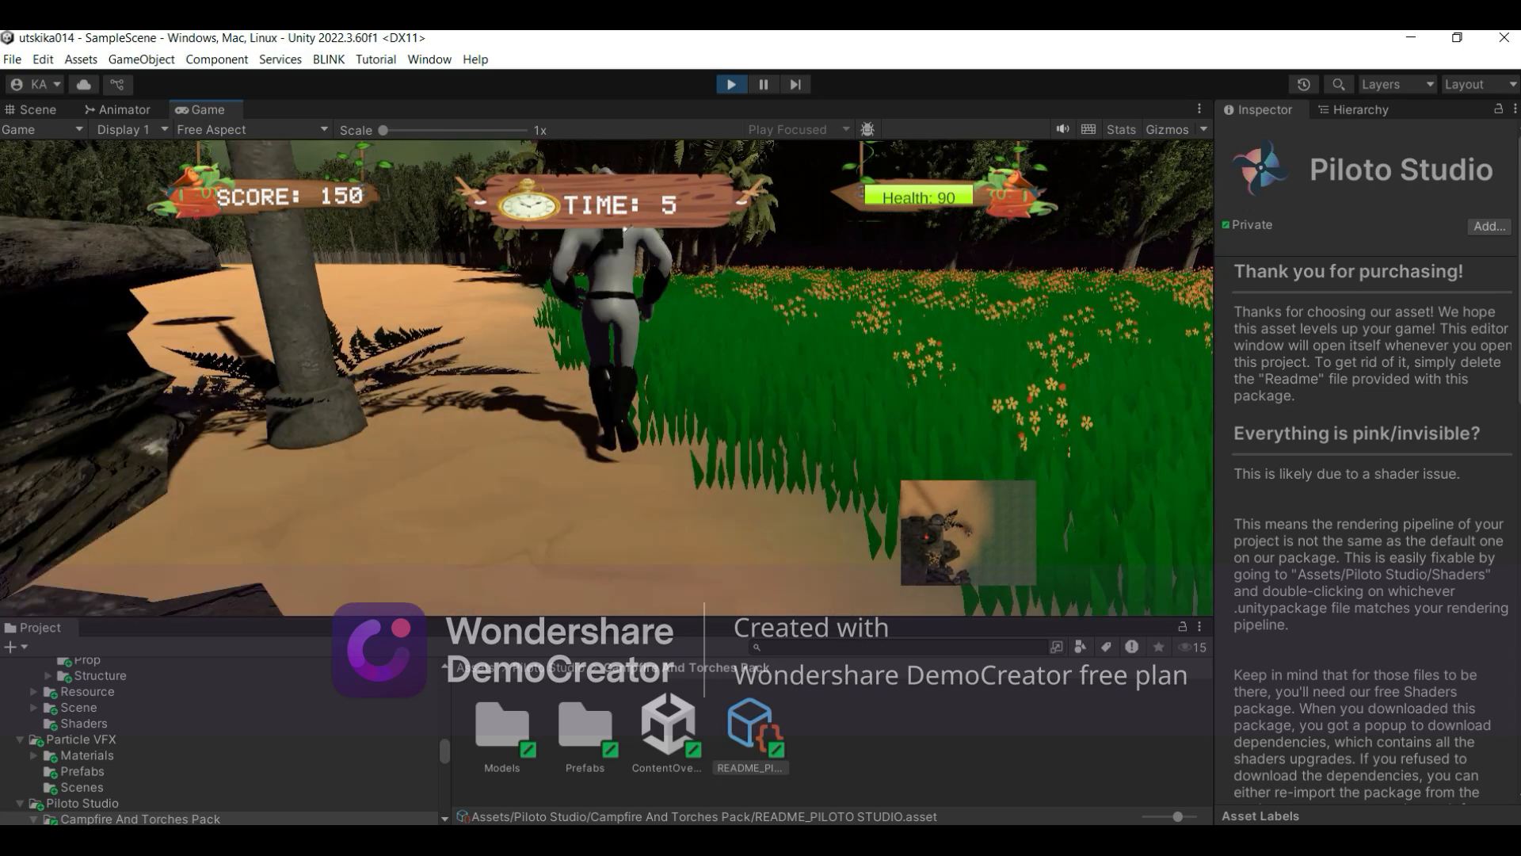
pyautogui.press('w')
pyautogui.press('w')
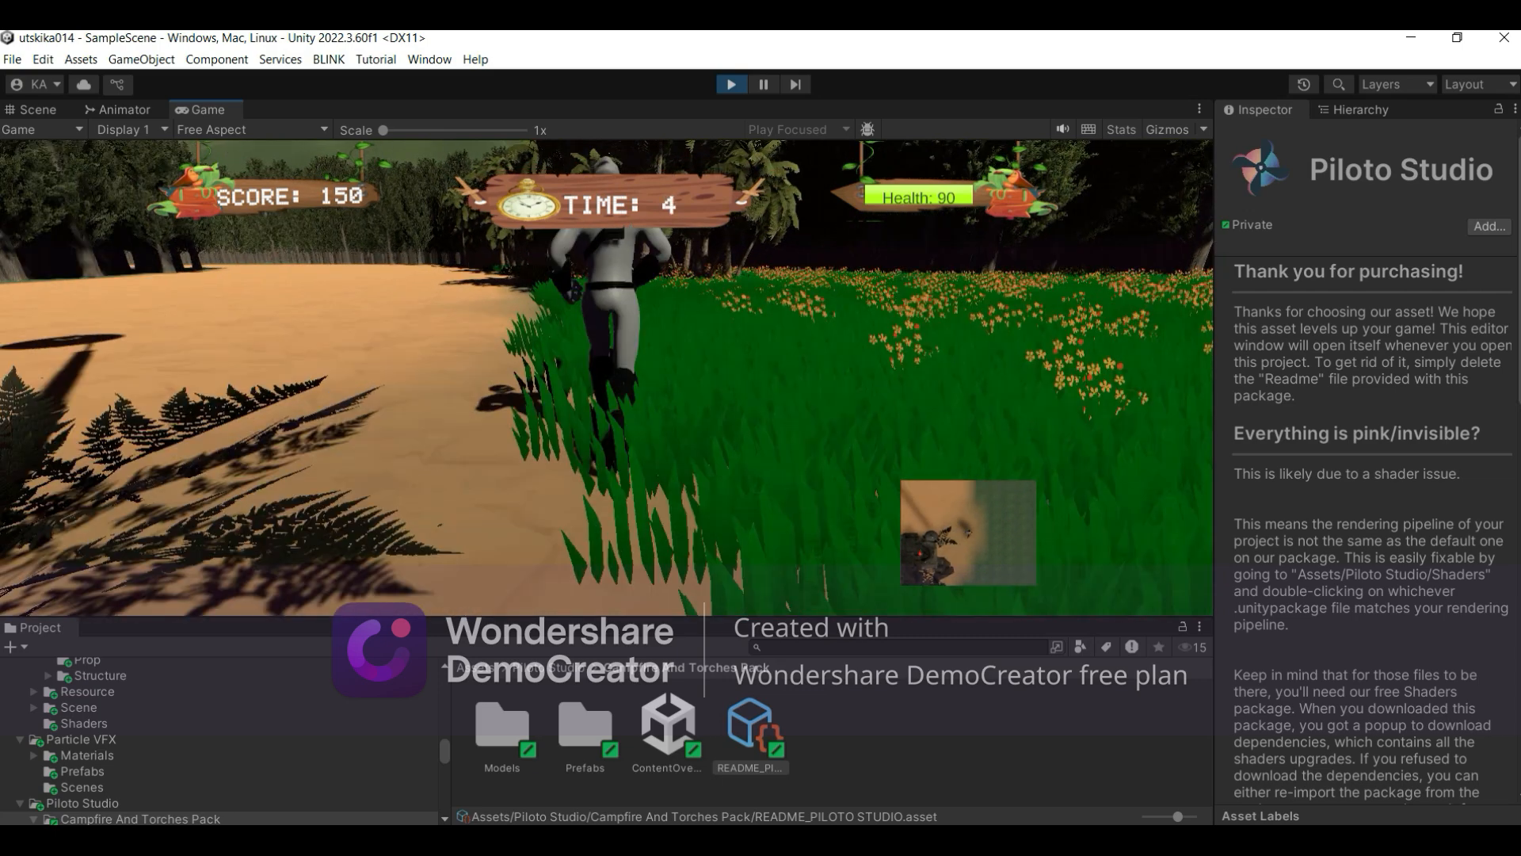
pyautogui.press('w')
pyautogui.press('w')
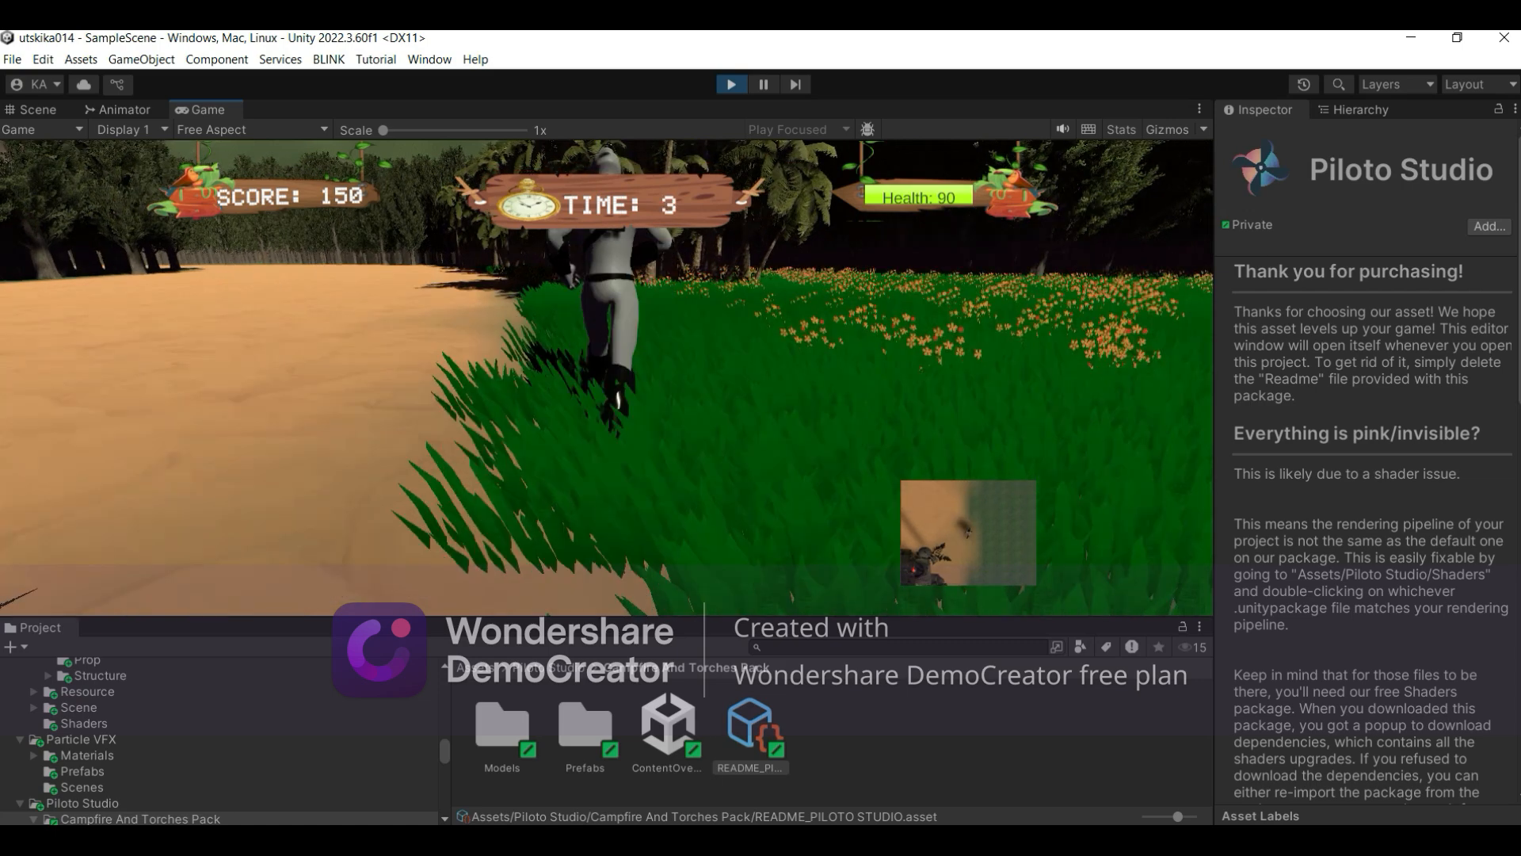
pyautogui.press('w')
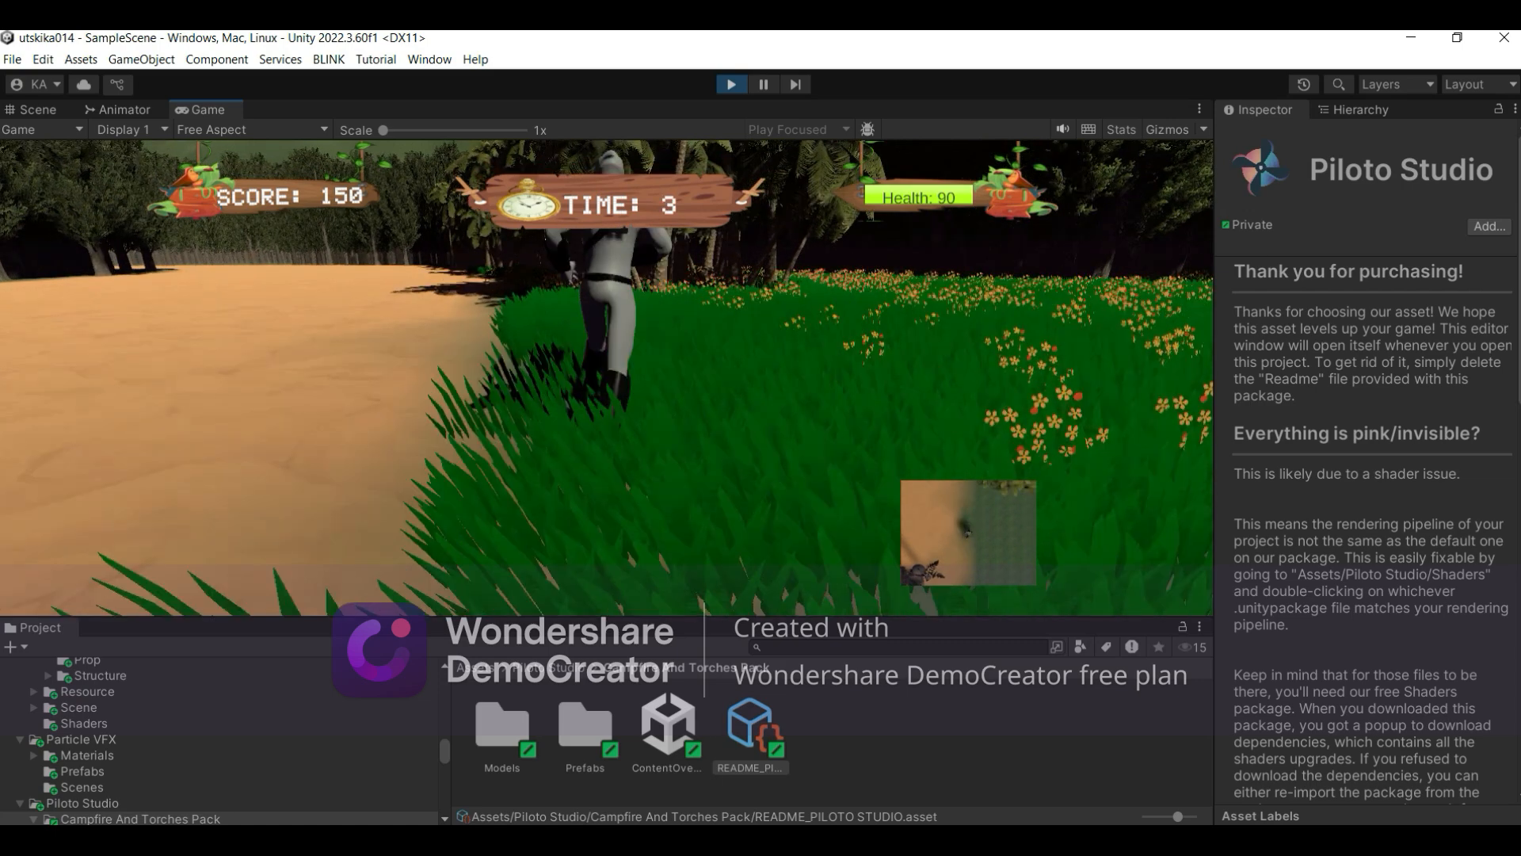
# Step: Move the character left onto the open sand, and exit play mode when the game timer has run out
pyautogui.press('a')
pyautogui.press('a')
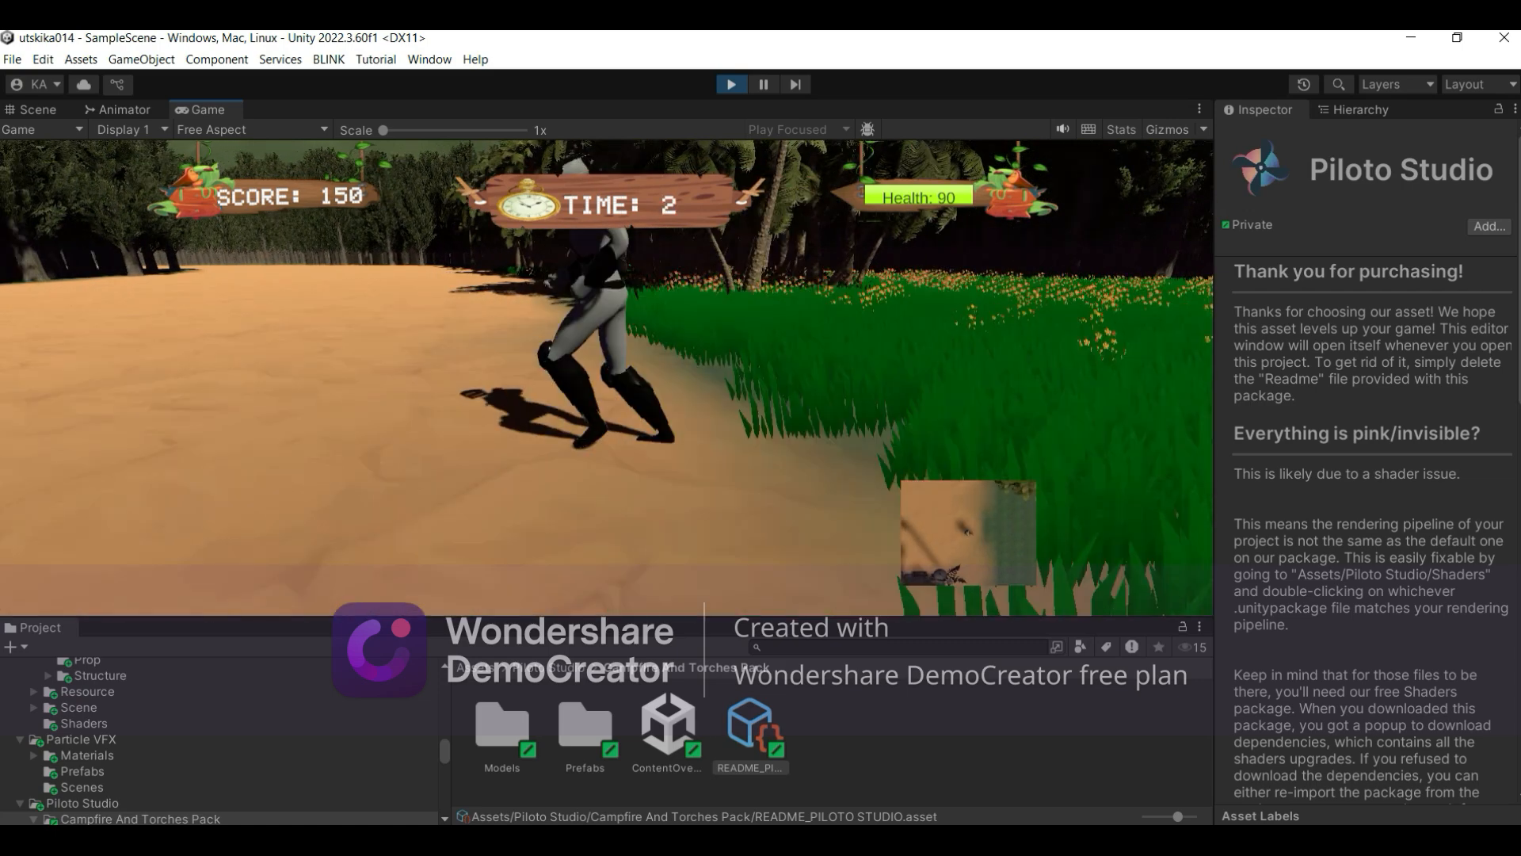
pyautogui.press('a')
pyautogui.press('a')
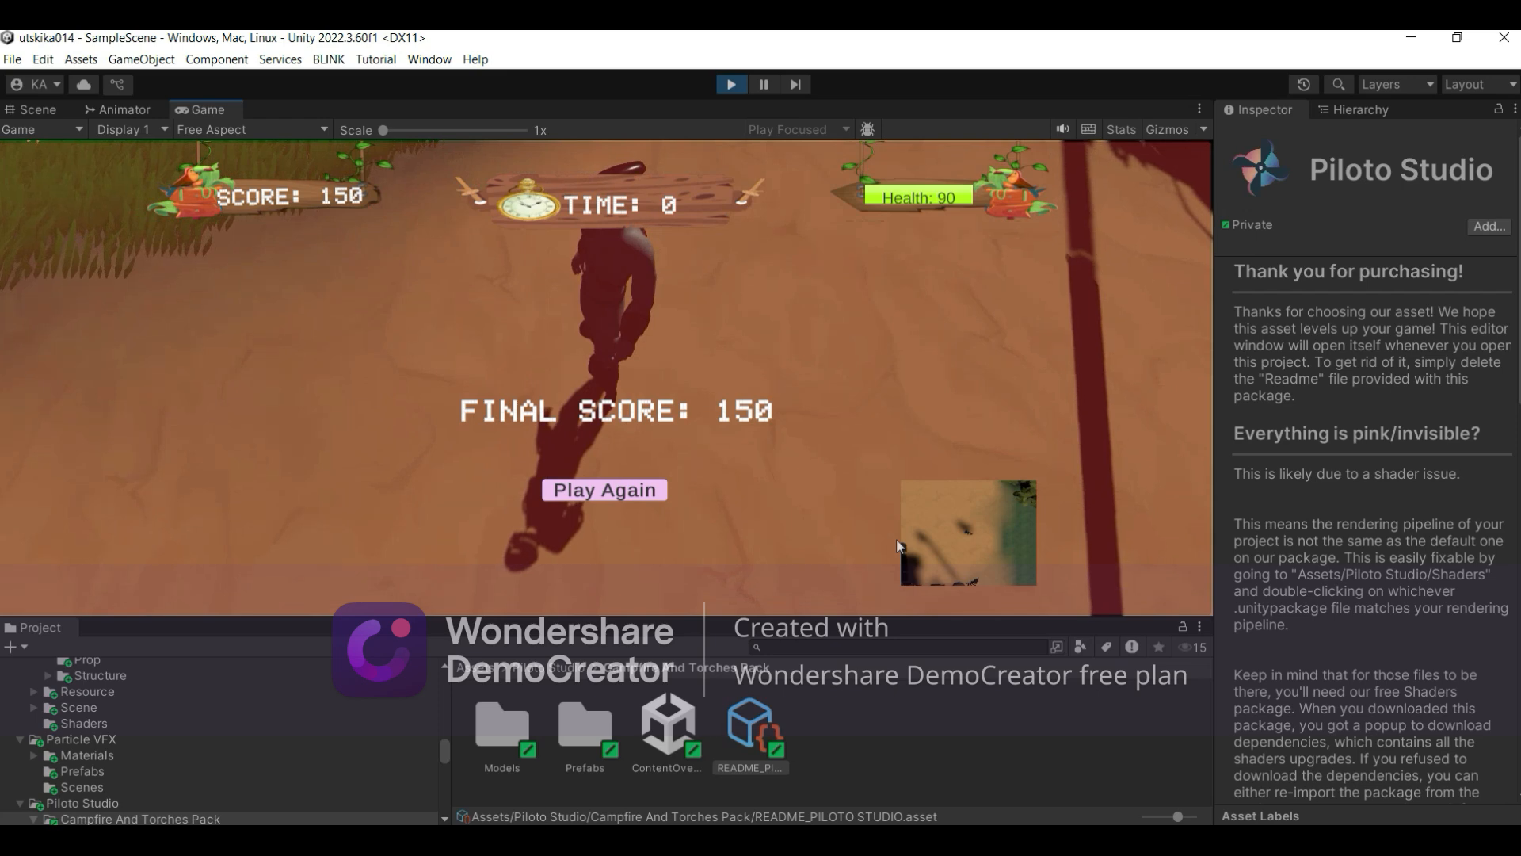
pyautogui.click(741, 85)
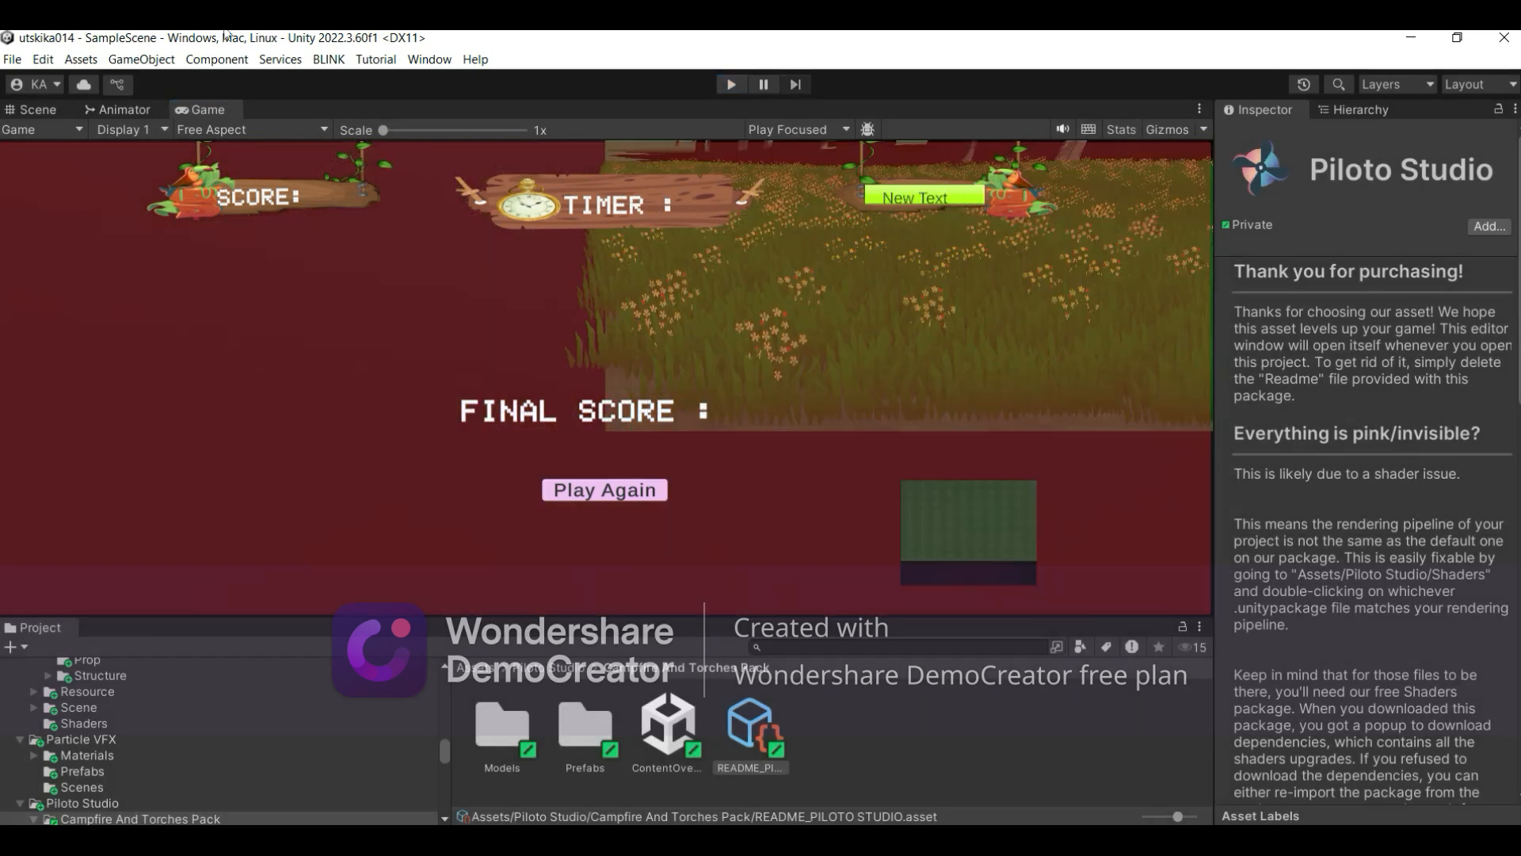
# Step: Open the Lighting window and show its Environment settings to examine the skybox material and sun source
pyautogui.click(429, 59)
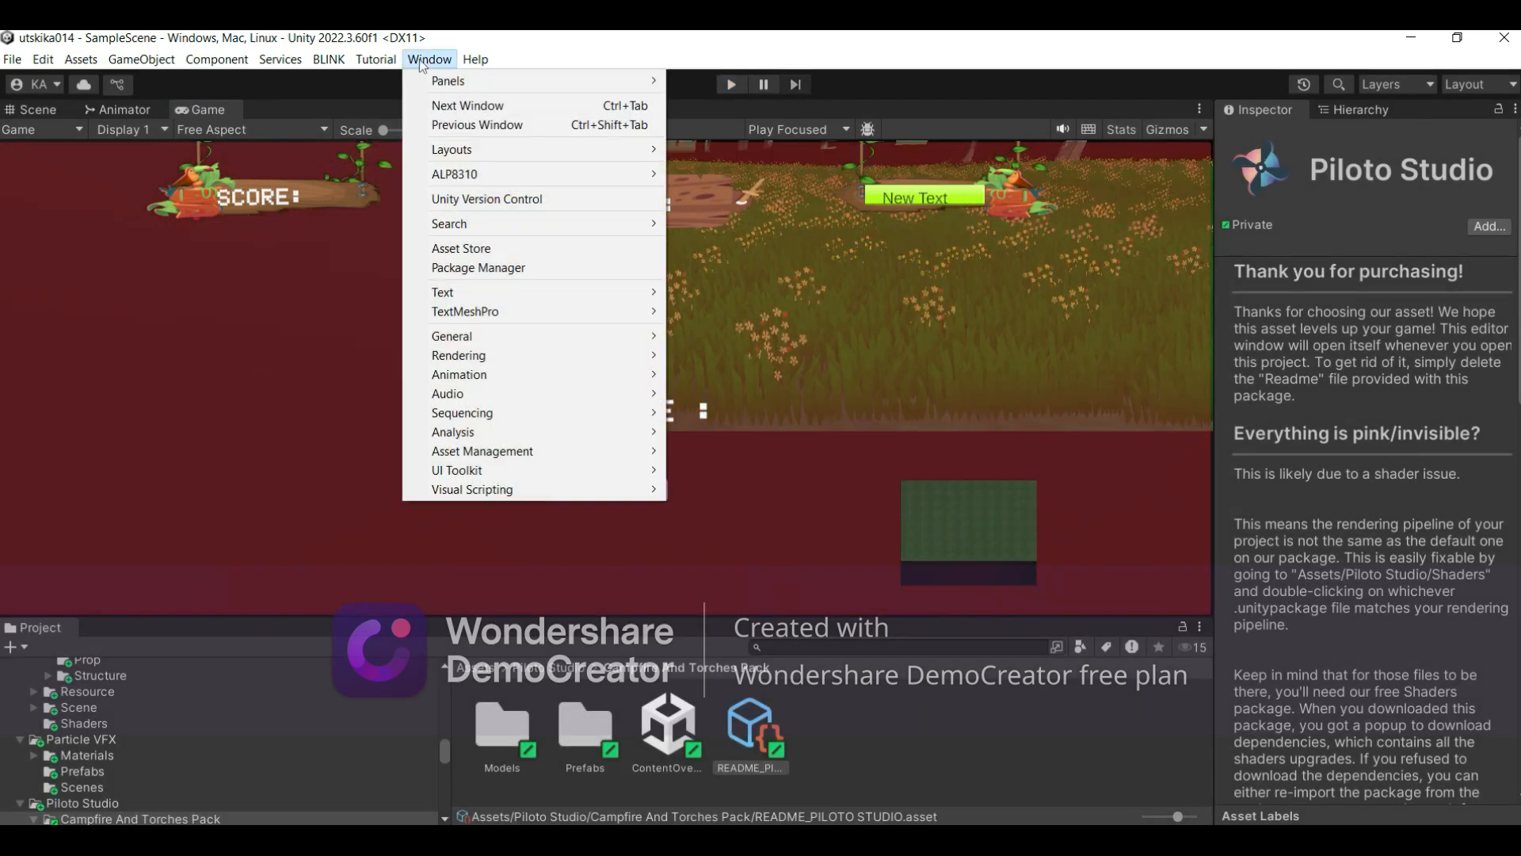
pyautogui.moveTo(493, 360)
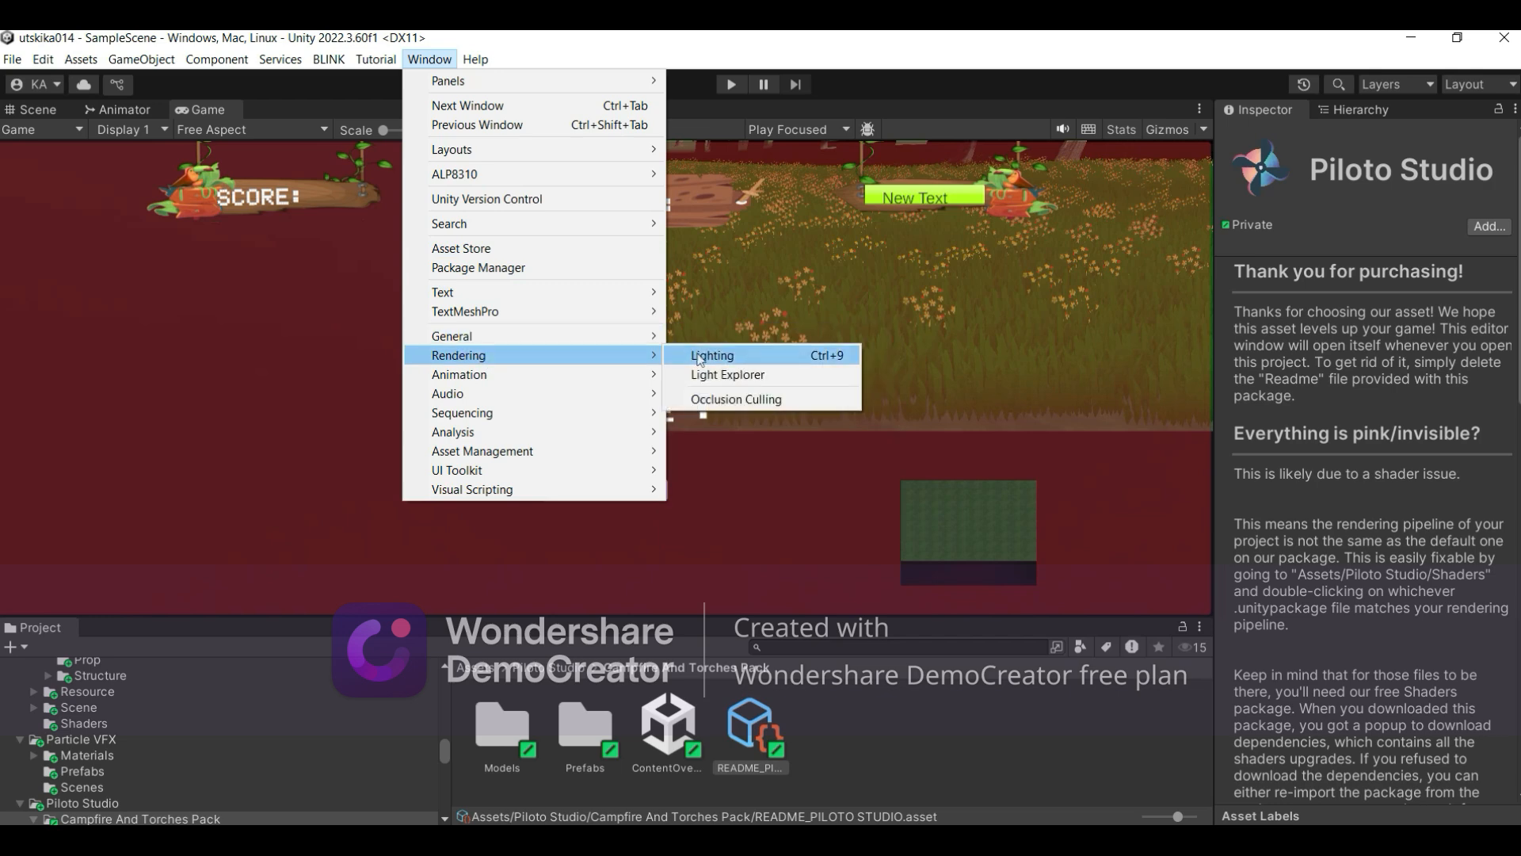
pyautogui.click(700, 357)
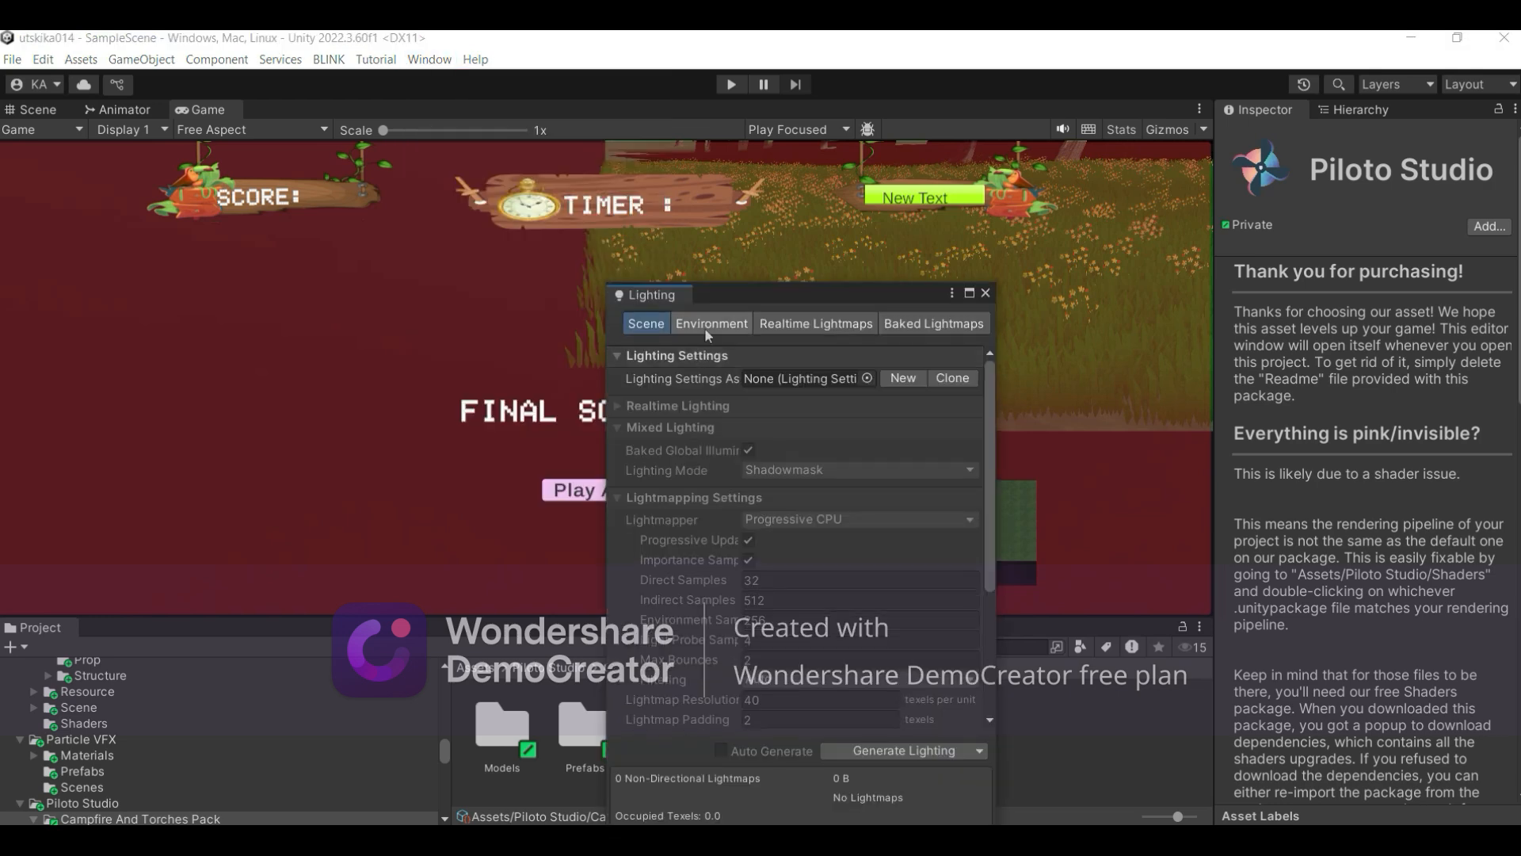
pyautogui.click(705, 327)
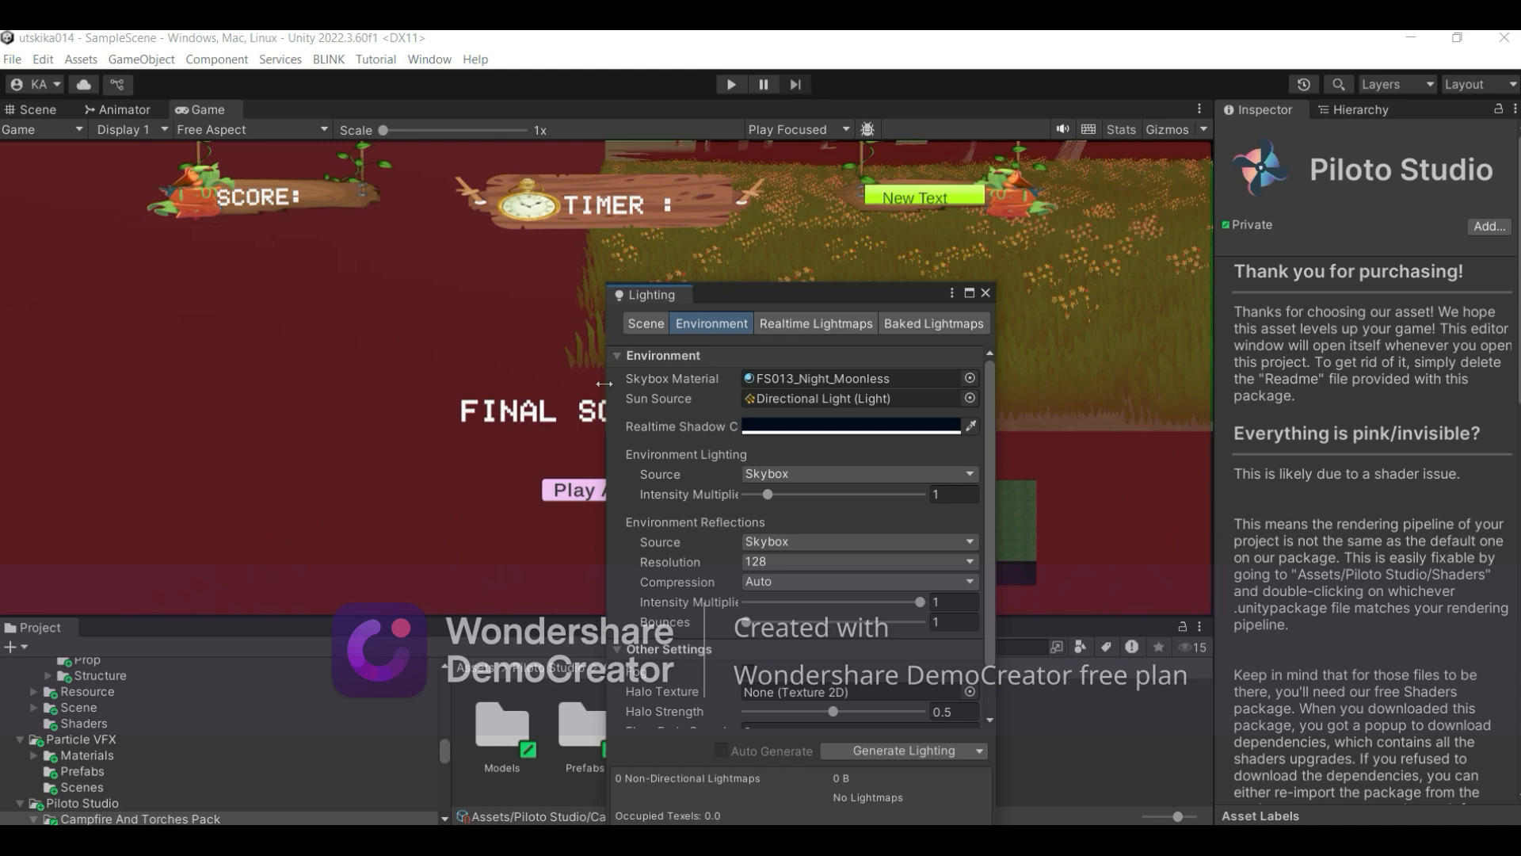
# Step: Browse the materials available for the skybox, and switch from the Game view to the Scene view
pyautogui.click(973, 377)
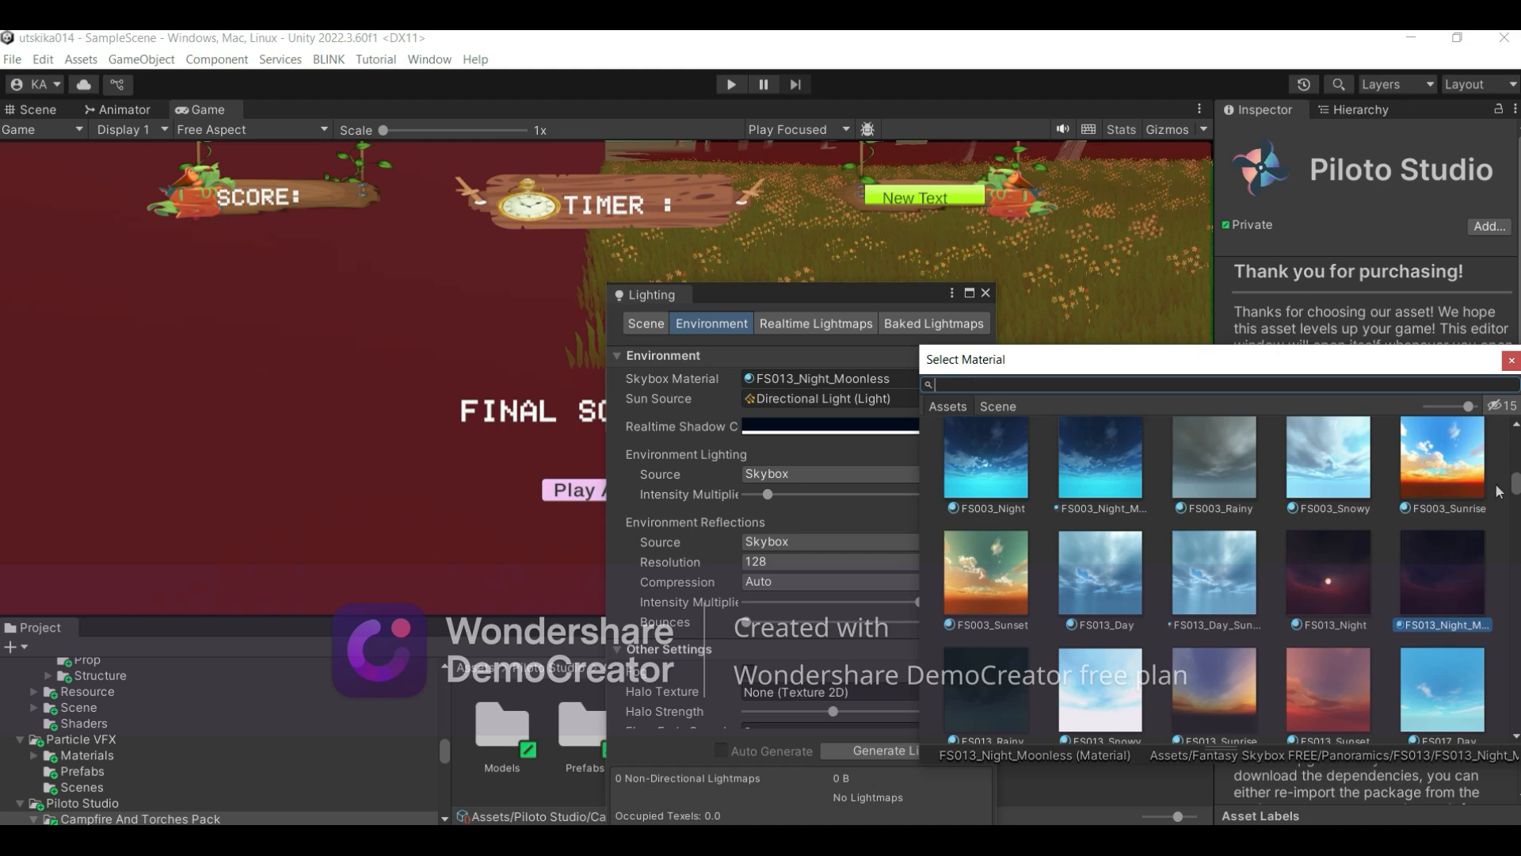
pyautogui.moveTo(1514, 486); pyautogui.dragTo(1511, 483)
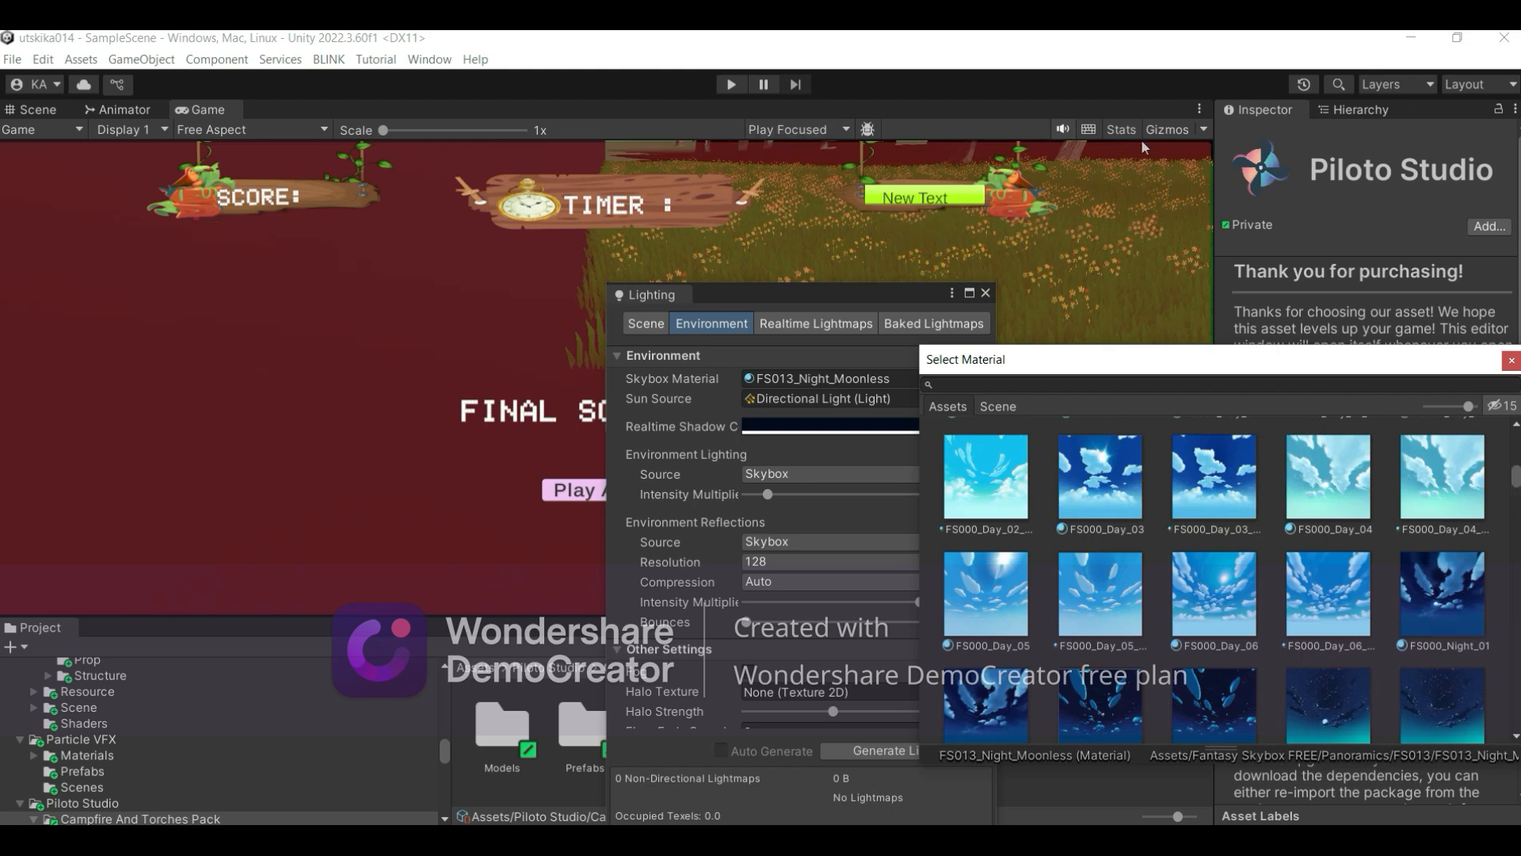
pyautogui.click(29, 116)
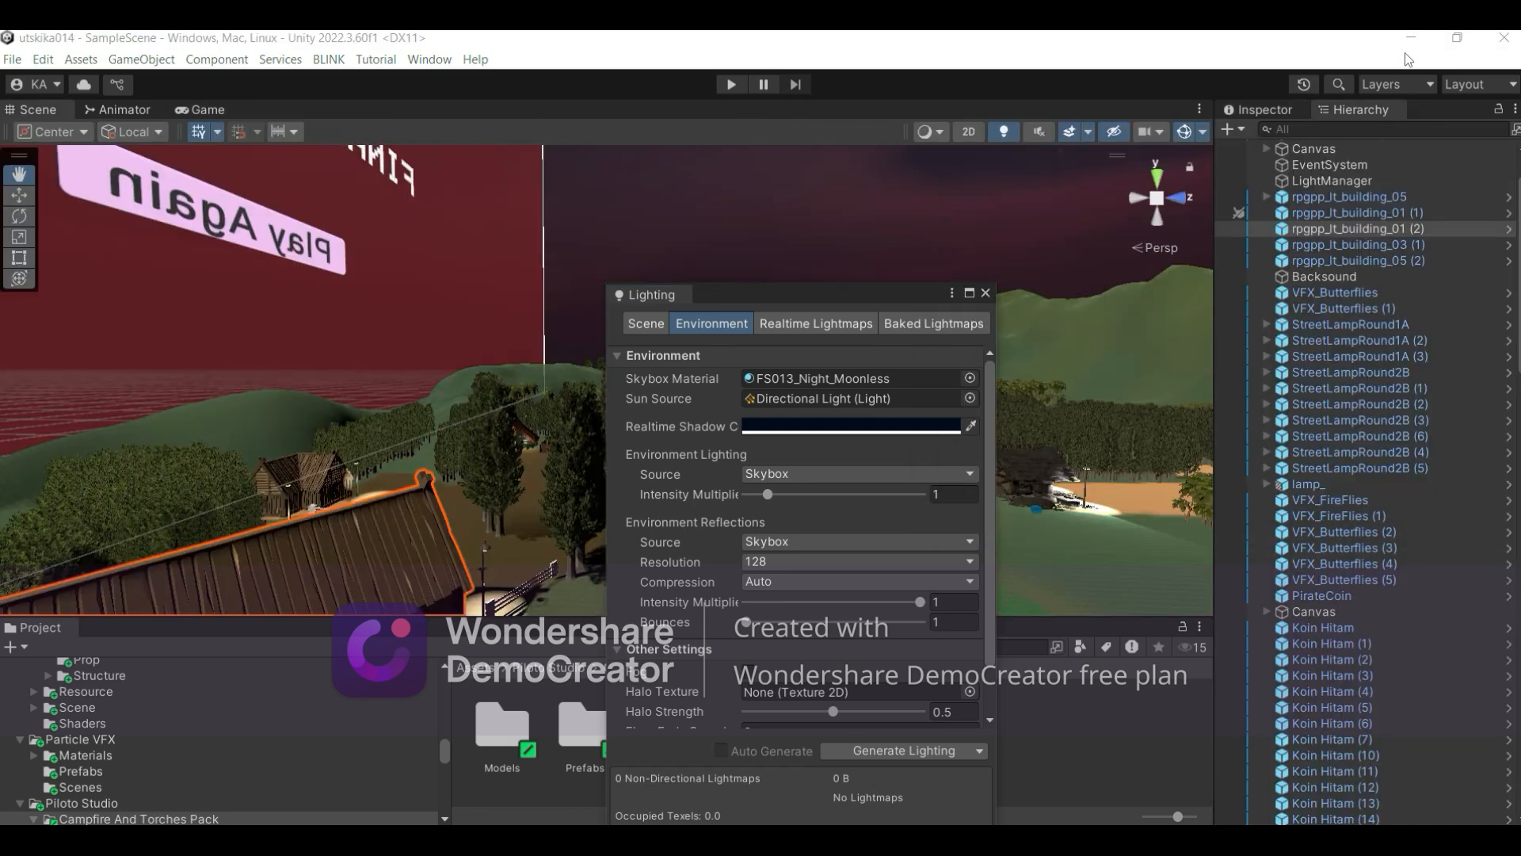
# Step: Change the environment's skybox material to FS013_Night
pyautogui.click(970, 378)
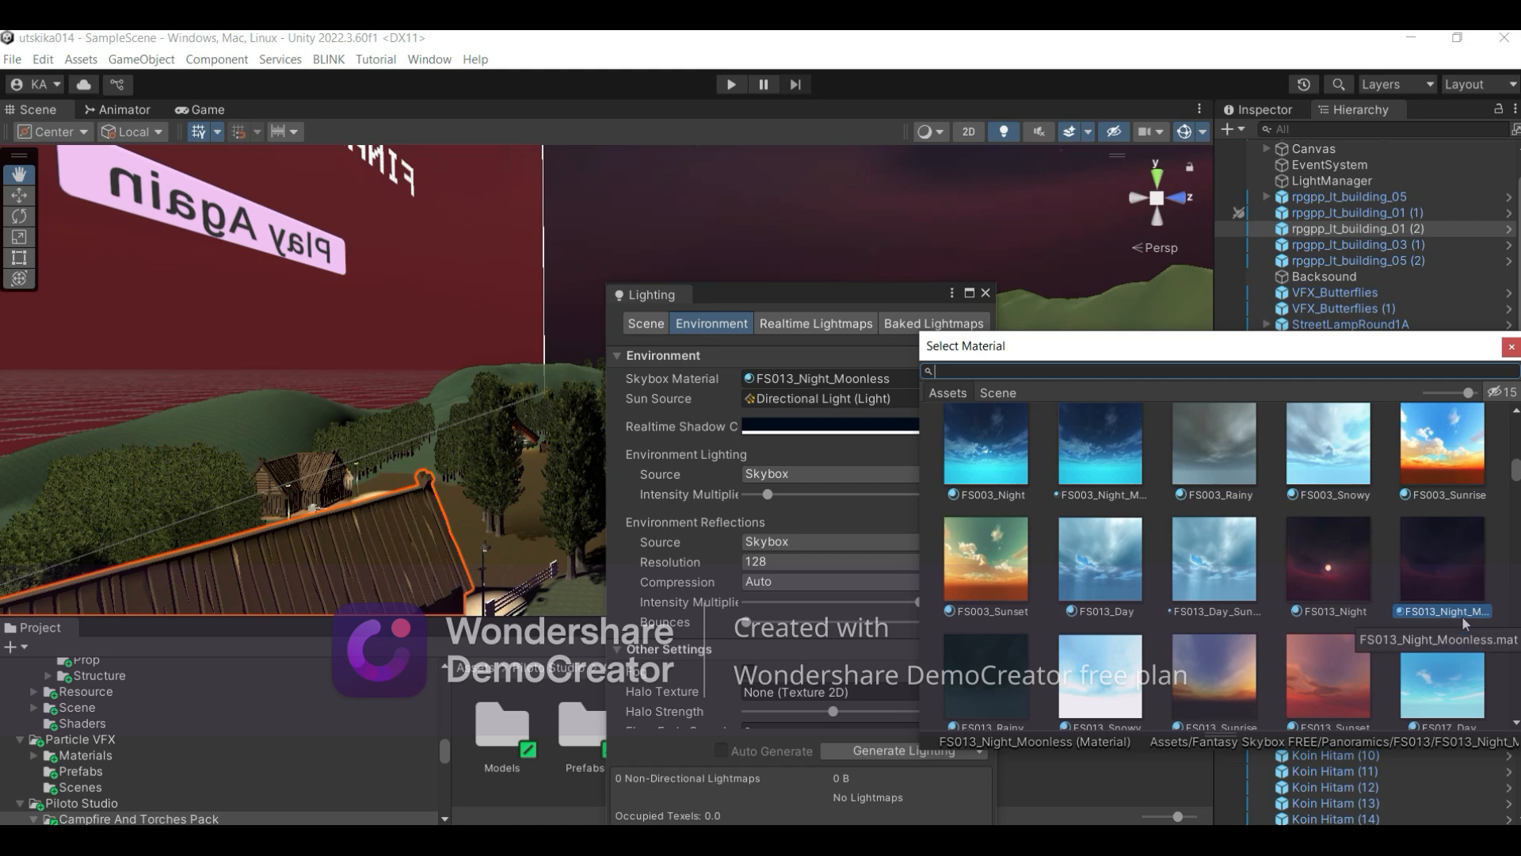
pyautogui.doubleClick(1325, 560)
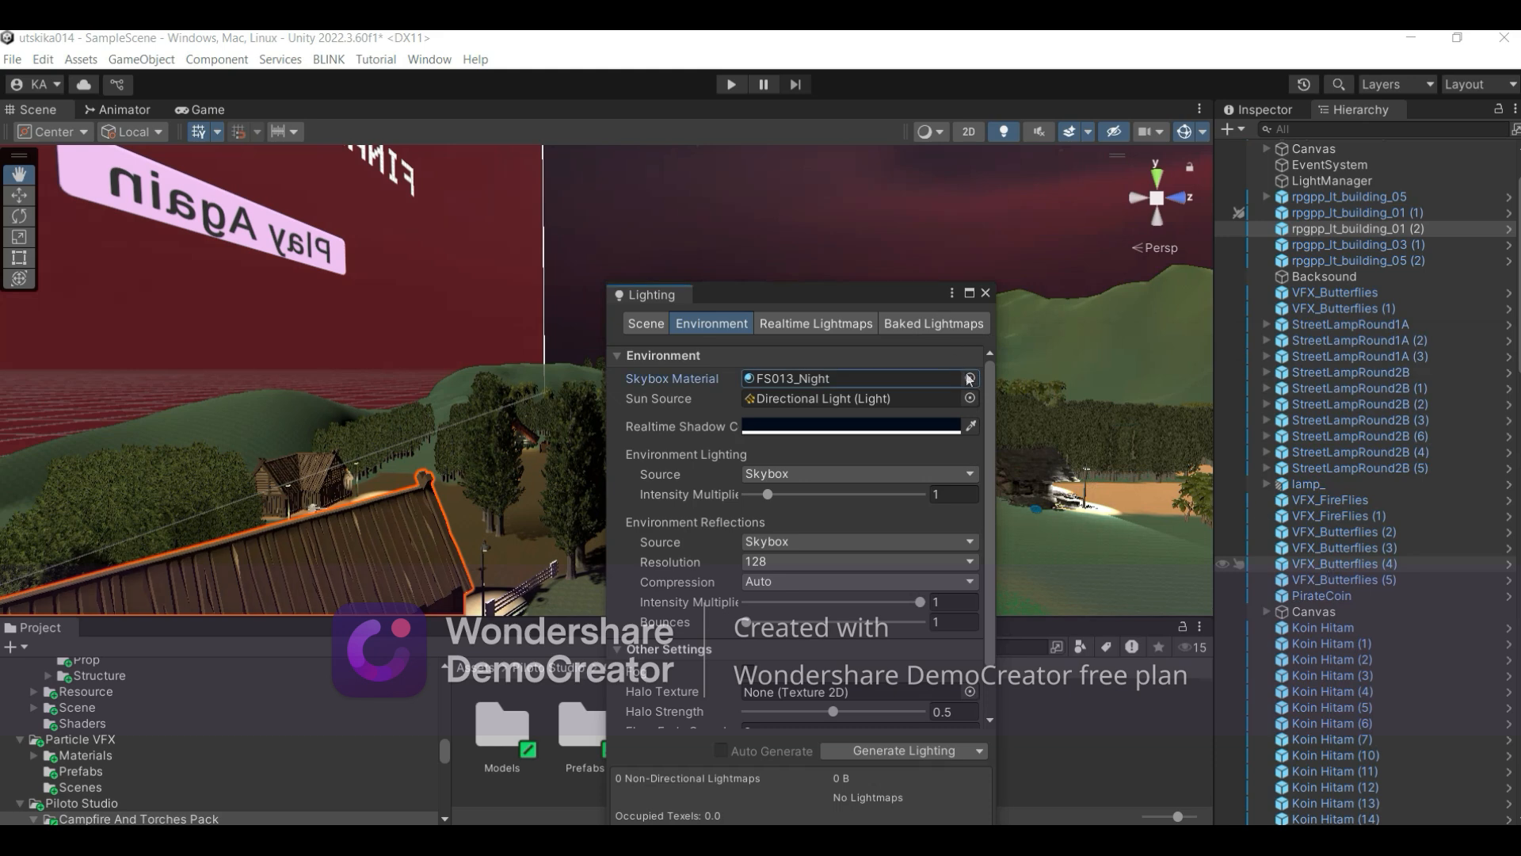
pyautogui.click(970, 378)
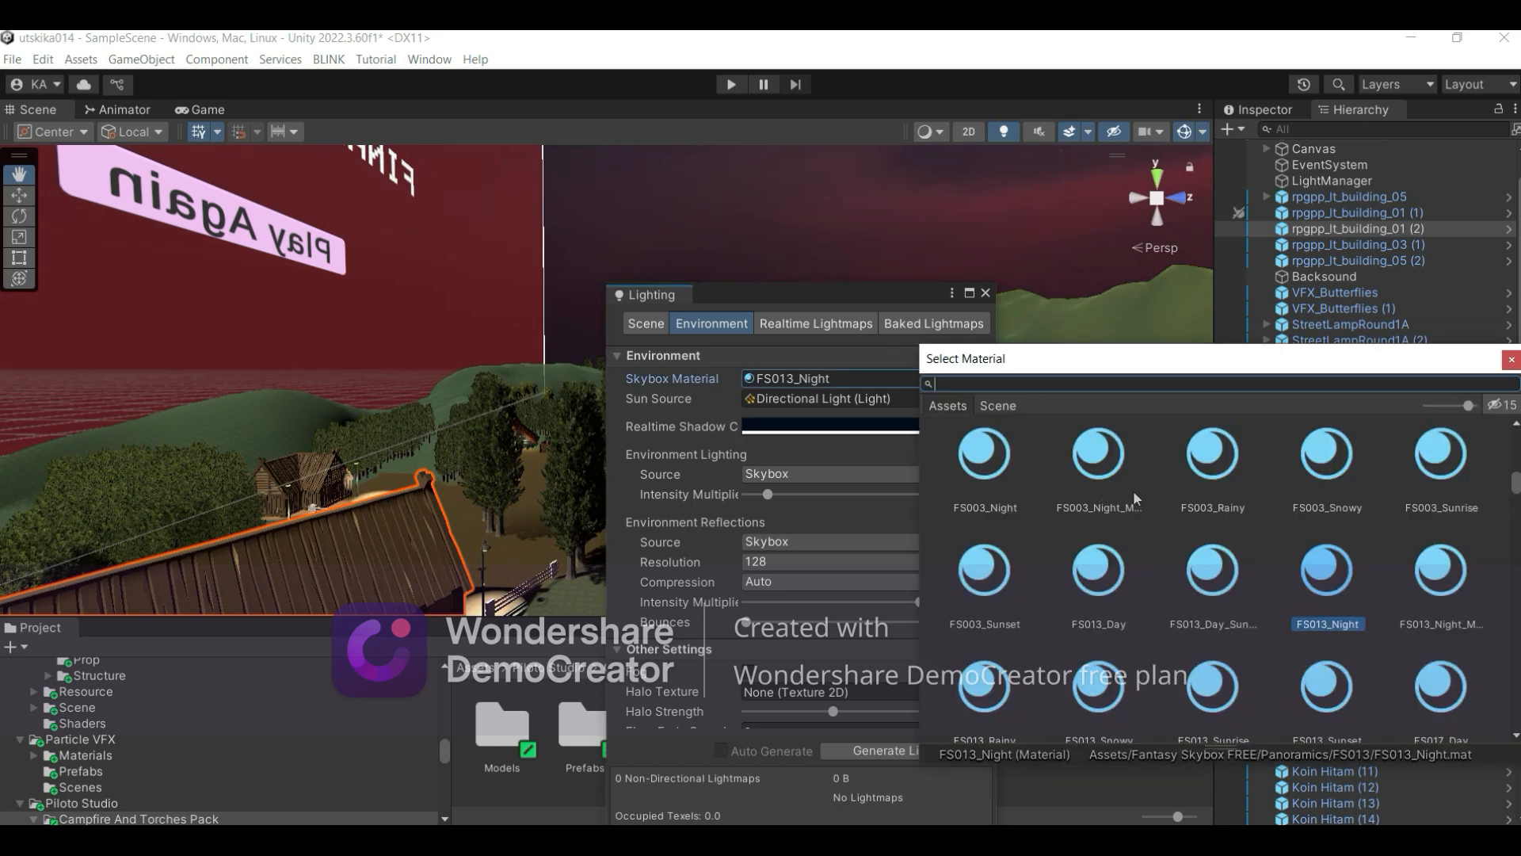
pyautogui.press('Escape')
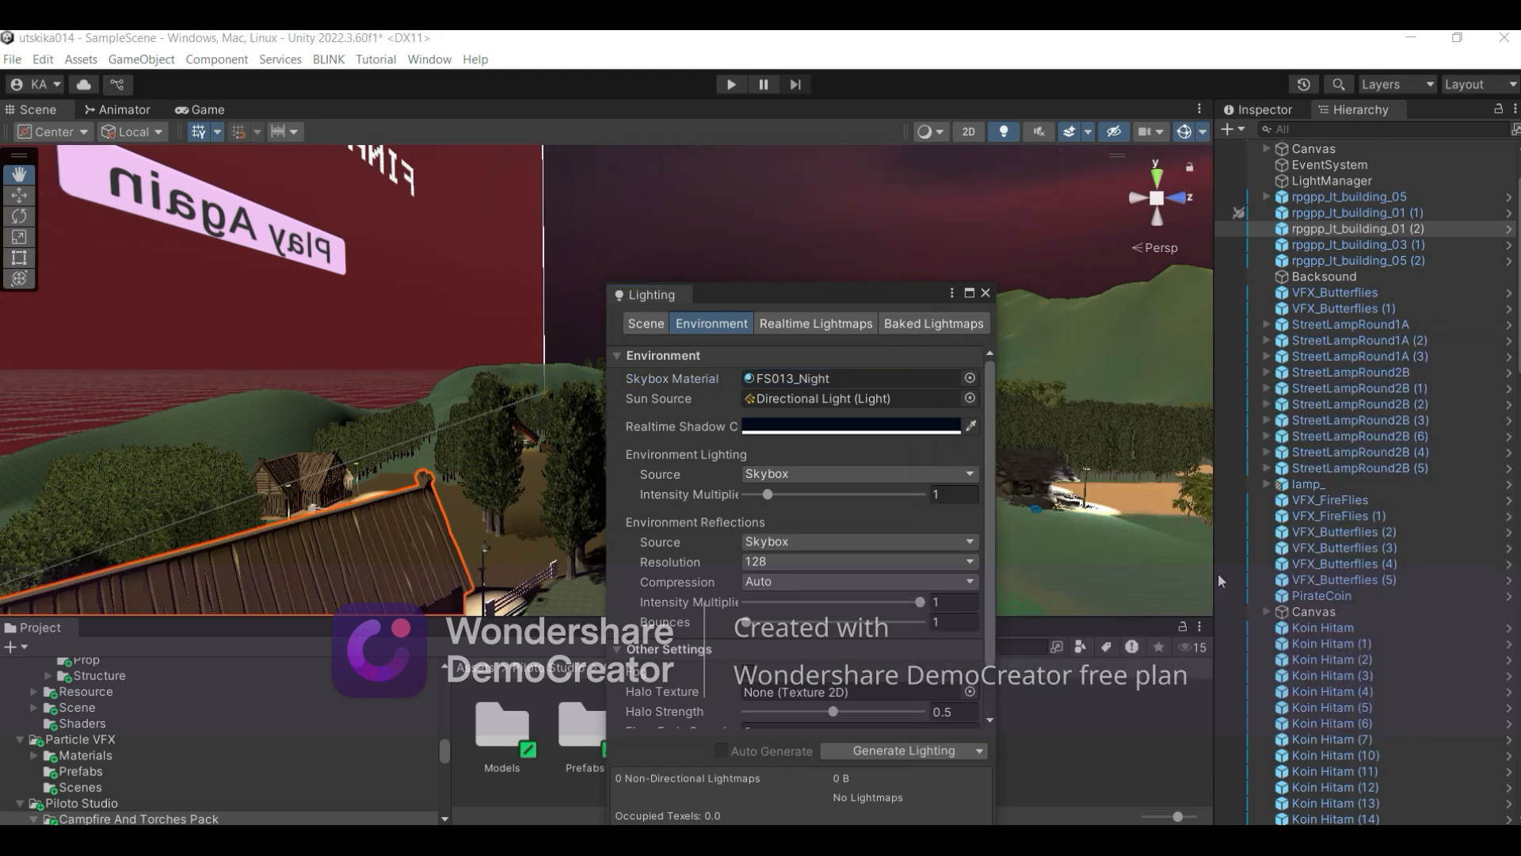
# Step: Set the environment's skybox material to FS013_Rainy and close the Lighting window
pyautogui.click(970, 377)
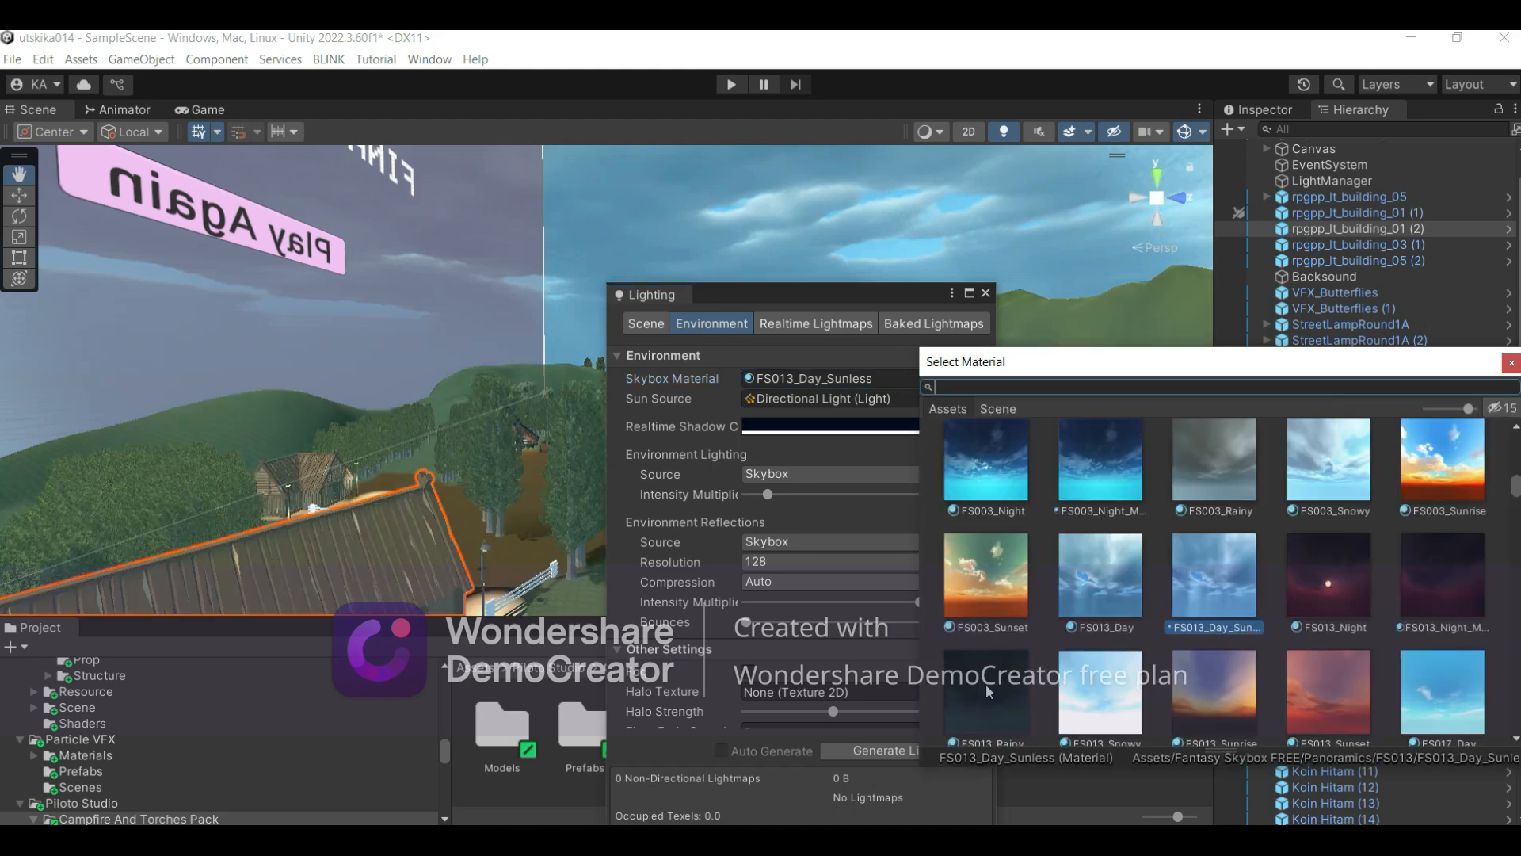
pyautogui.doubleClick(985, 683)
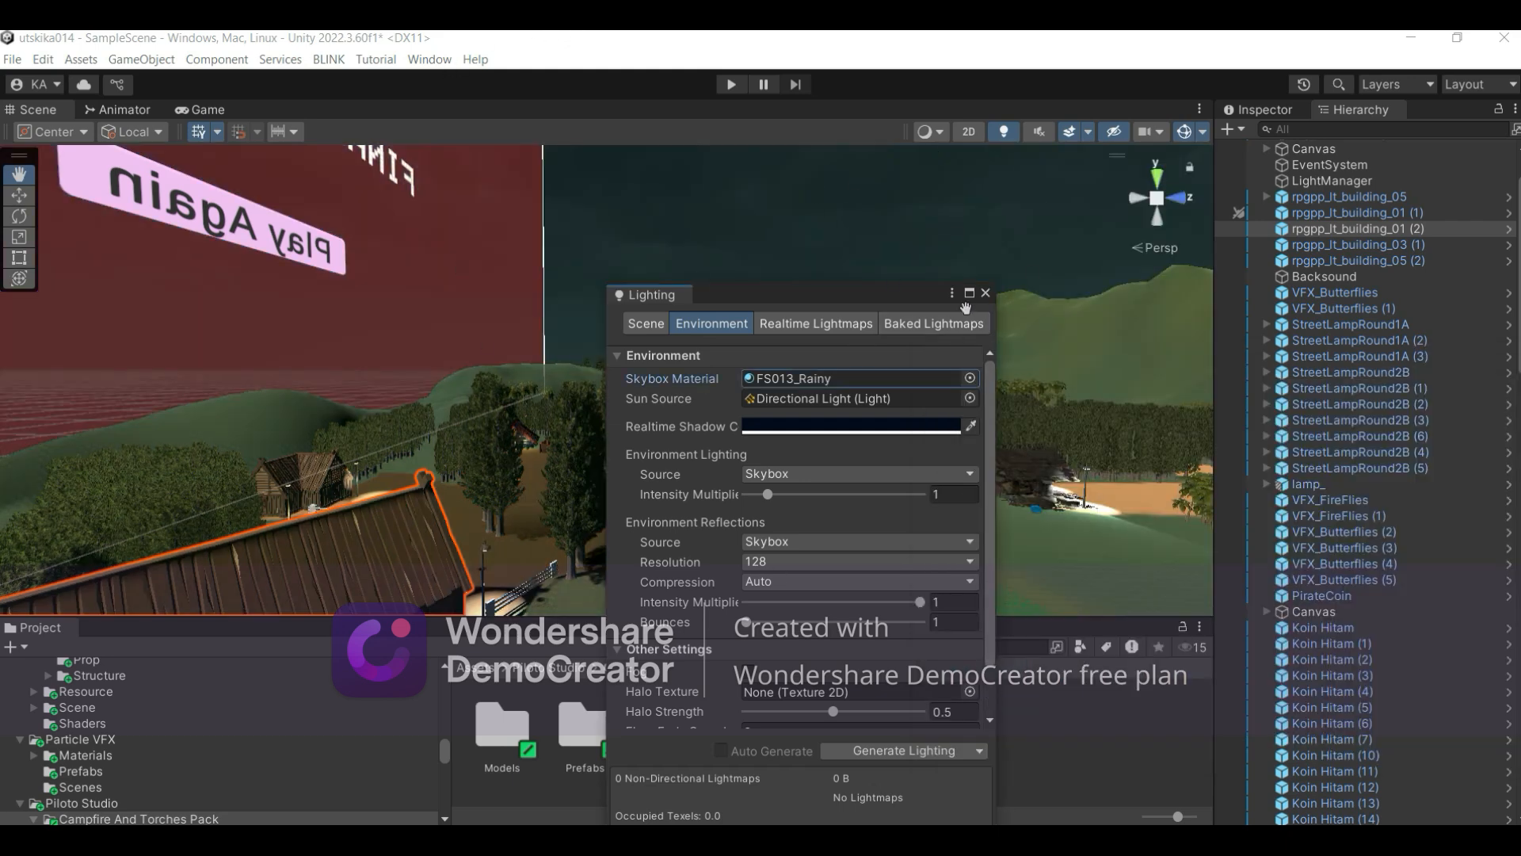
pyautogui.click(987, 292)
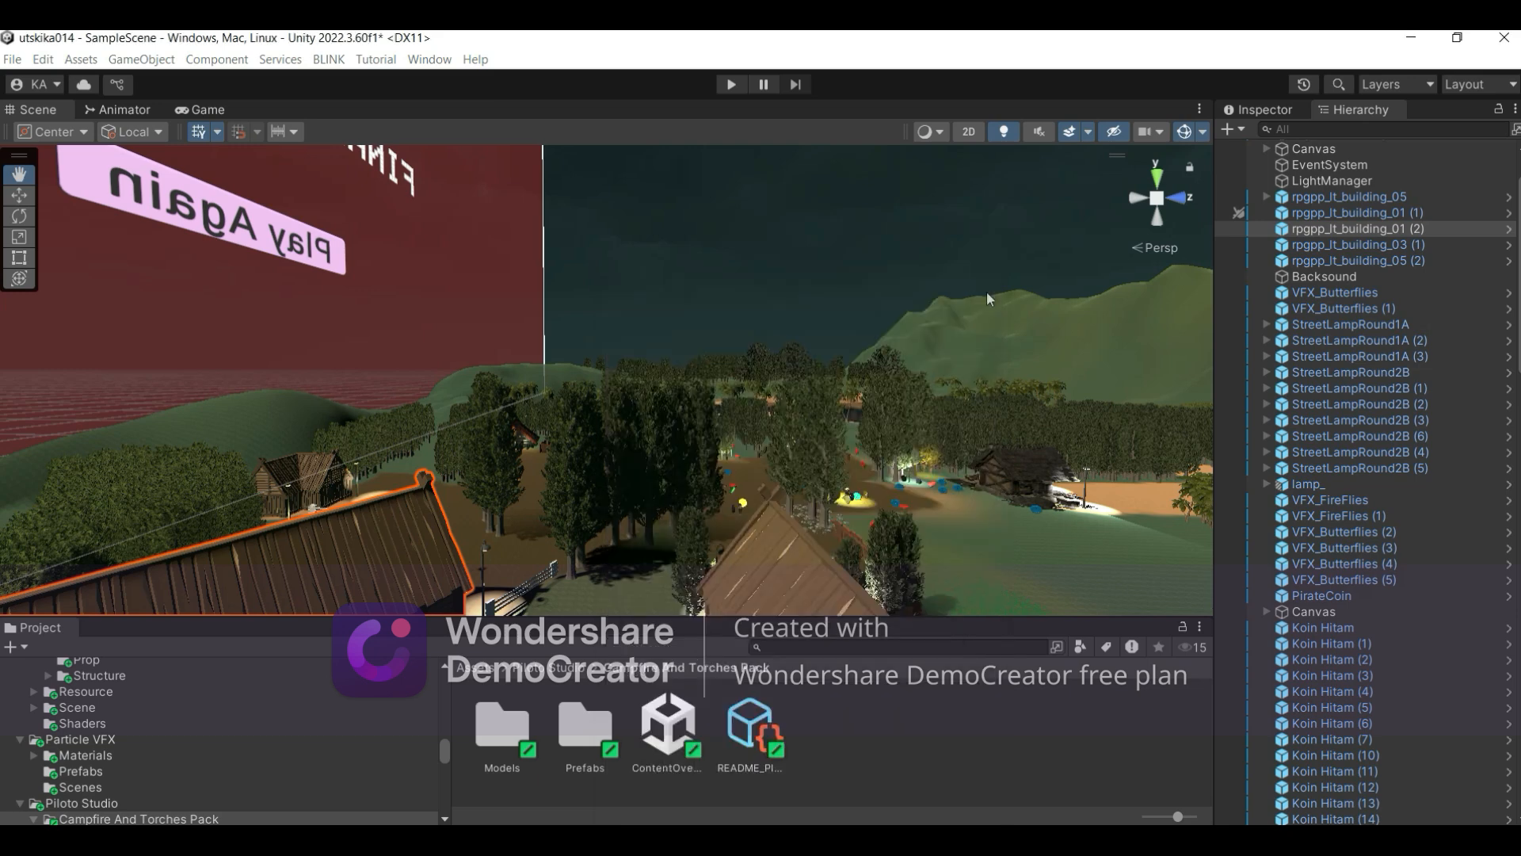